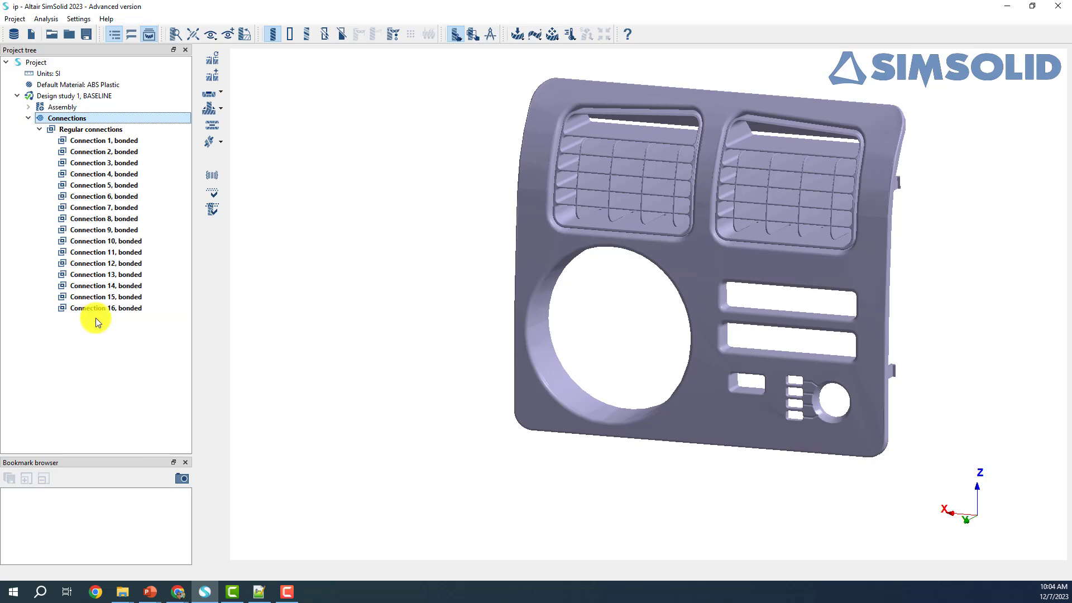
# Highlight Connection 1 on the panel and open its connection settings to review the gap and penetration tolerances.
pyautogui.click(106, 140)
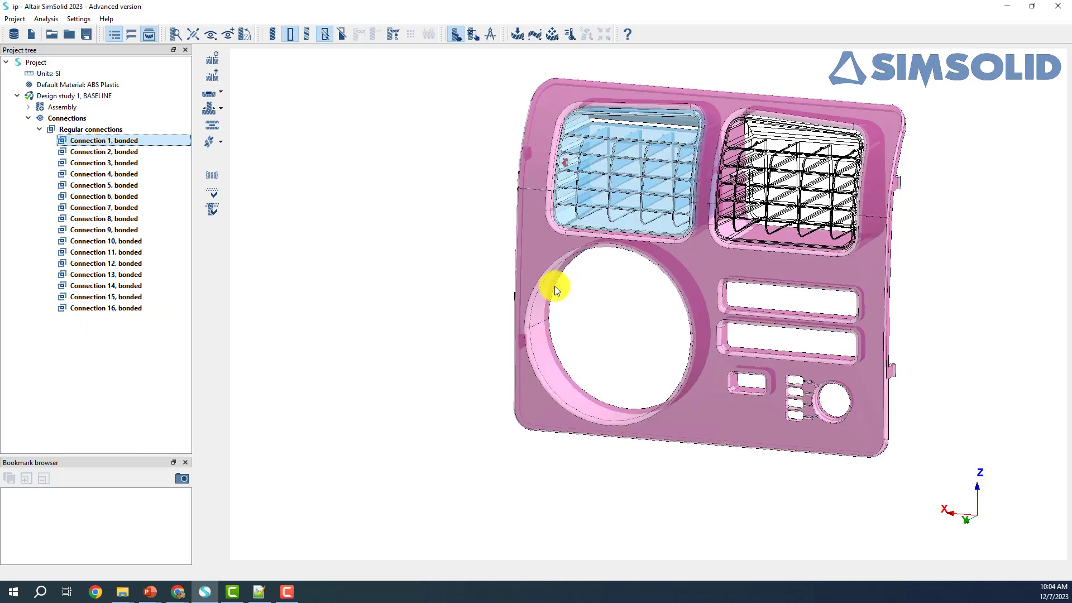
pyautogui.moveTo(554, 286); pyautogui.dragTo(614, 296)
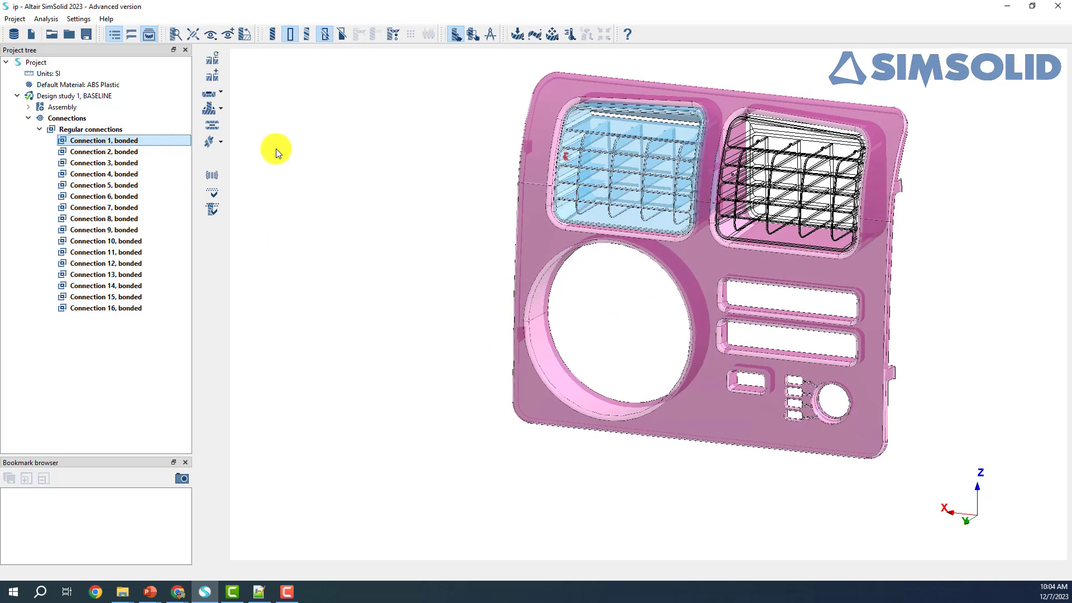
pyautogui.doubleClick(129, 139)
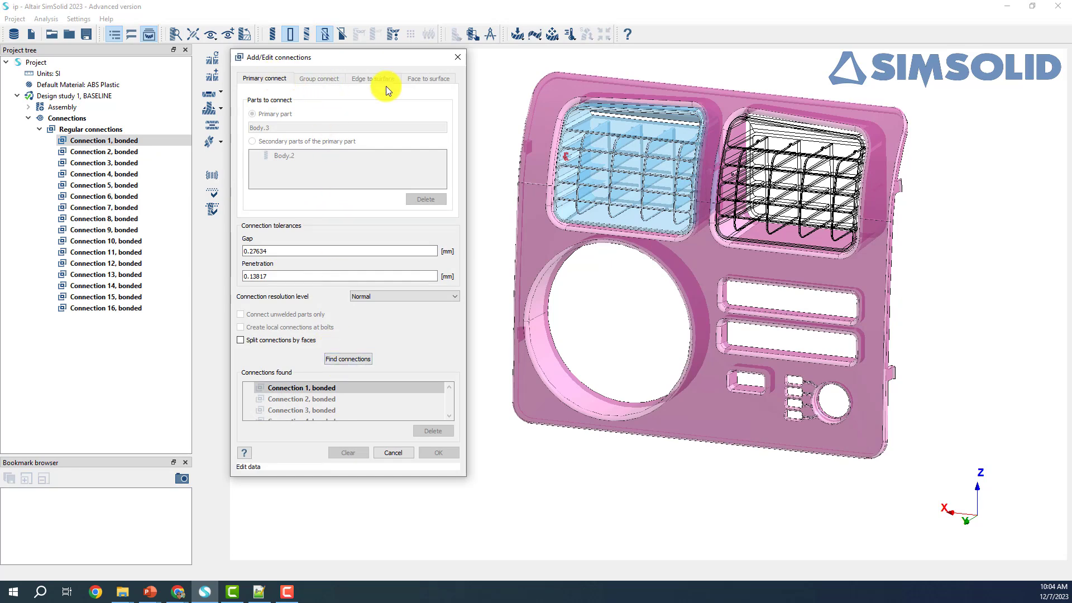
pyautogui.click(458, 55)
# Examine up close where Connection 1 joins the outer side of the first vent to the panel.
pyautogui.moveTo(719, 167); pyautogui.dragTo(648, 184, button='right')
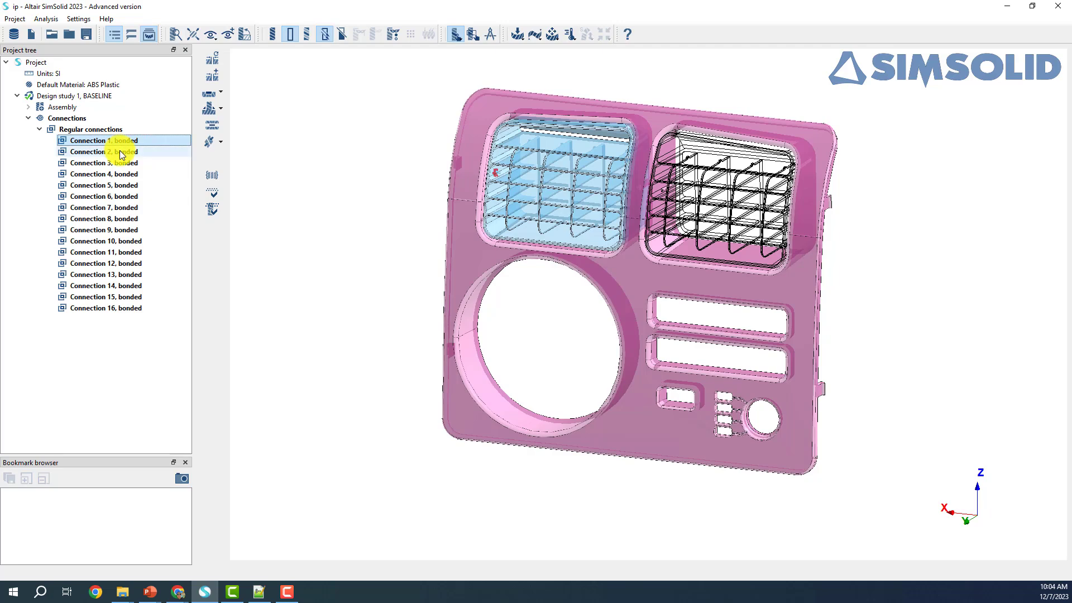
pyautogui.moveTo(524, 296); pyautogui.dragTo(440, 216)
pyautogui.scroll(4, 453, 213)
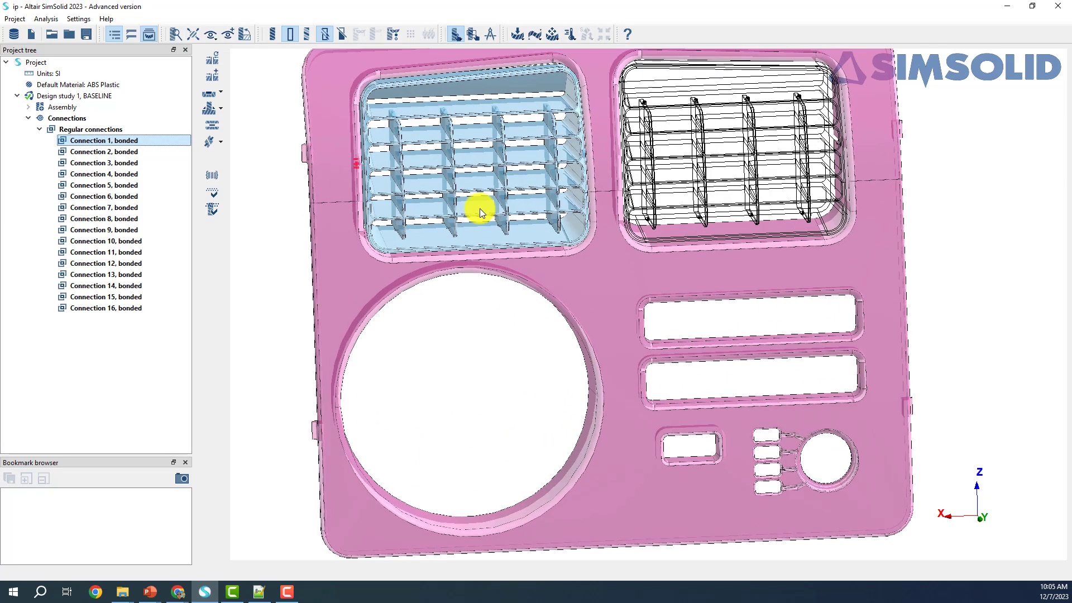
pyautogui.moveTo(480, 212); pyautogui.dragTo(611, 362, button='right')
pyautogui.moveTo(612, 362); pyautogui.dragTo(582, 377)
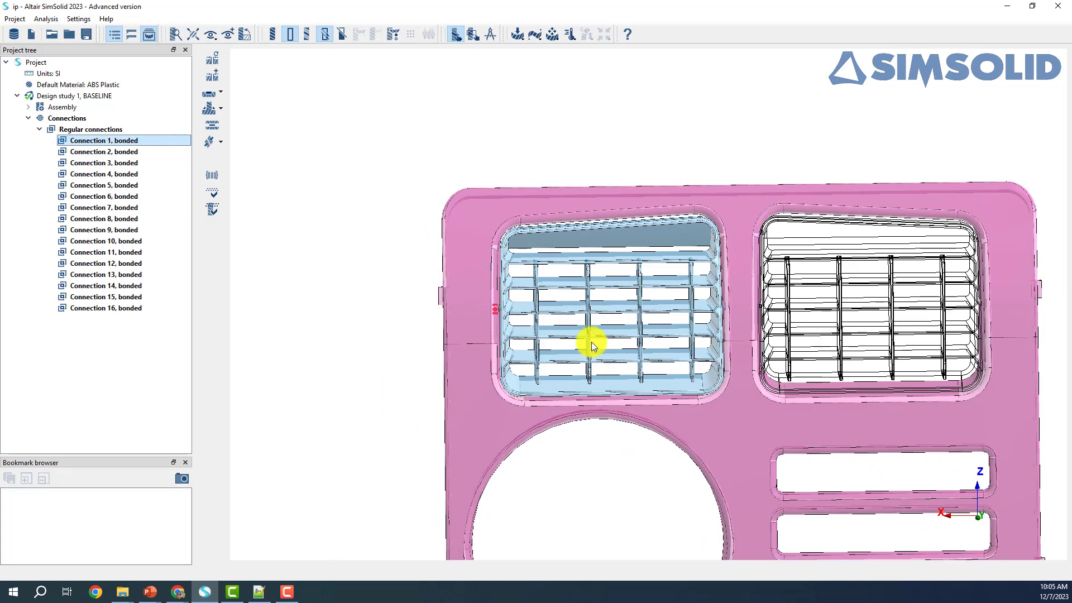
pyautogui.scroll(8, 519, 314)
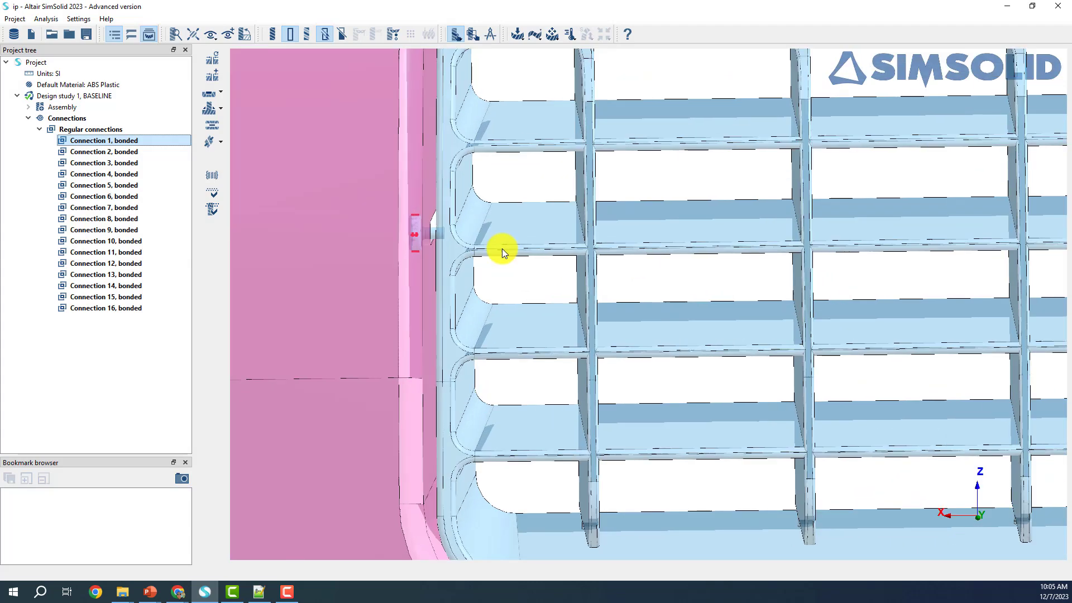
pyautogui.scroll(1, 501, 249)
pyautogui.moveTo(497, 253); pyautogui.dragTo(458, 267)
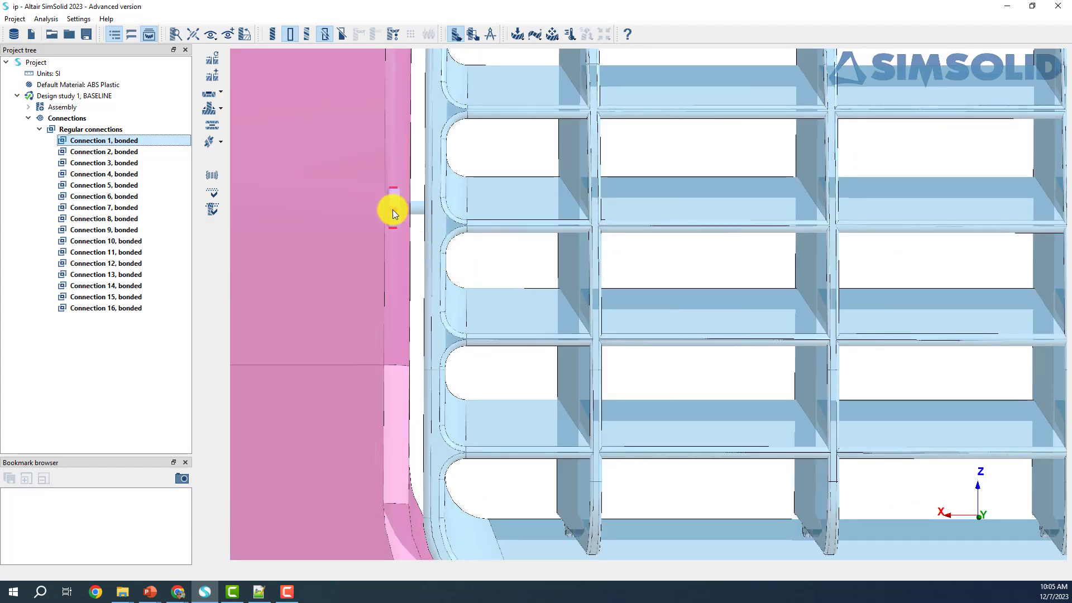
pyautogui.scroll(-6, 397, 206)
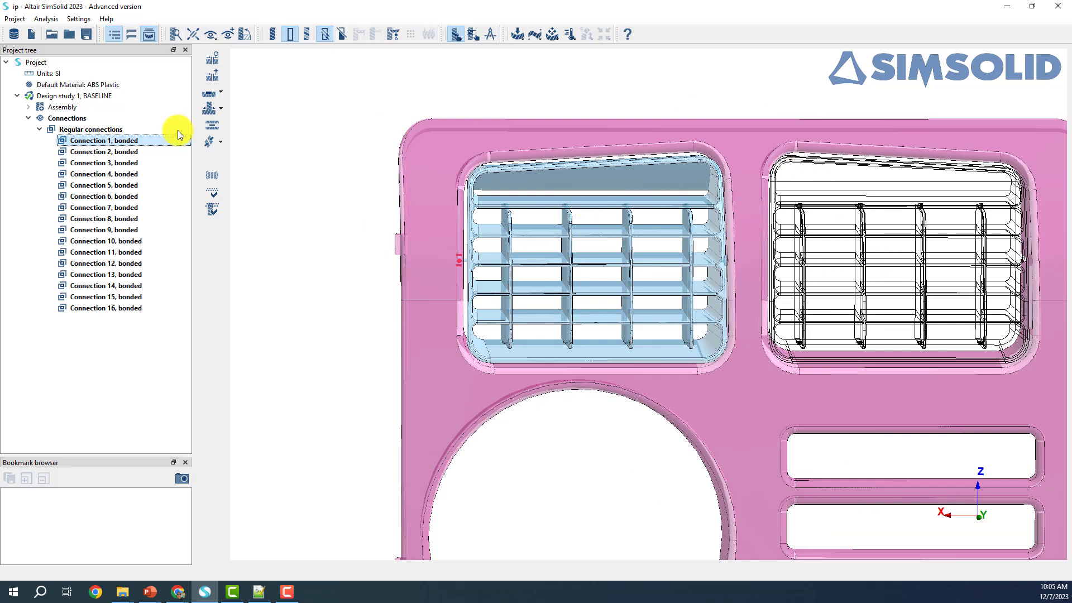
# Compare Connections 2 and 3, and examine the pin location where Connection 2 joins the first vent to the panel.
pyautogui.click(106, 154)
pyautogui.click(107, 164)
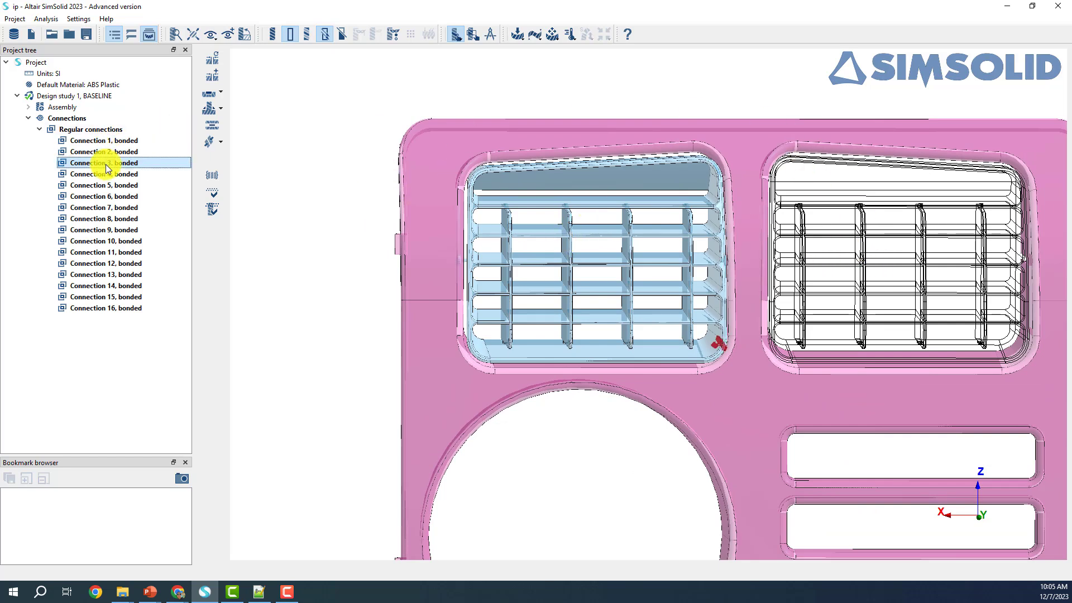
pyautogui.click(105, 153)
pyautogui.moveTo(804, 385); pyautogui.dragTo(708, 251, button='middle')
pyautogui.scroll(3, 706, 256)
pyautogui.scroll(4, 706, 254)
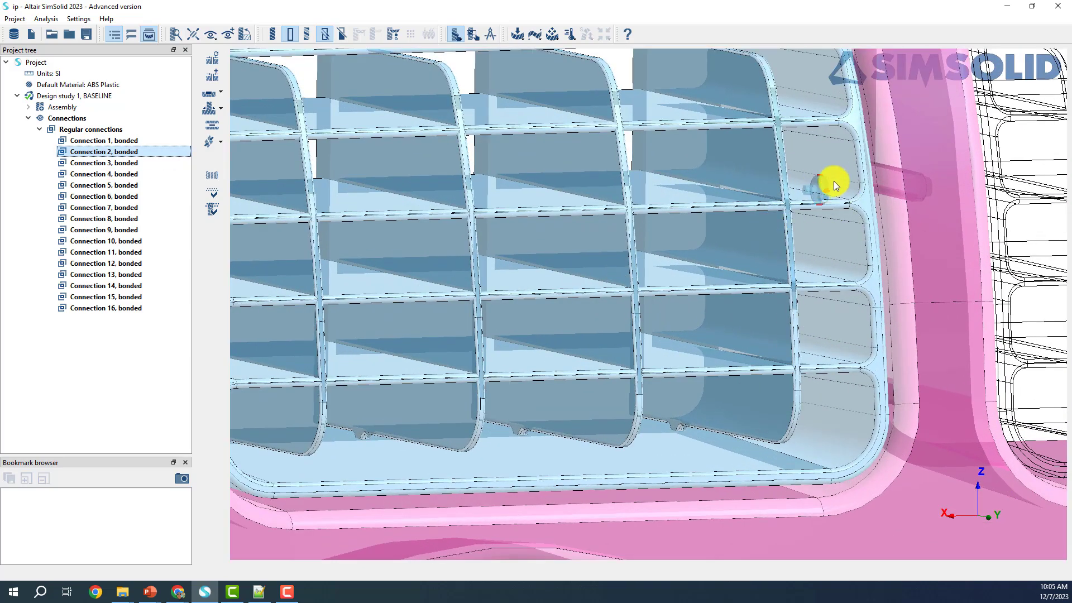
pyautogui.scroll(-5, 822, 185)
pyautogui.moveTo(782, 273); pyautogui.dragTo(707, 257, button='middle')
pyautogui.moveTo(954, 361); pyautogui.dragTo(929, 390, button='middle')
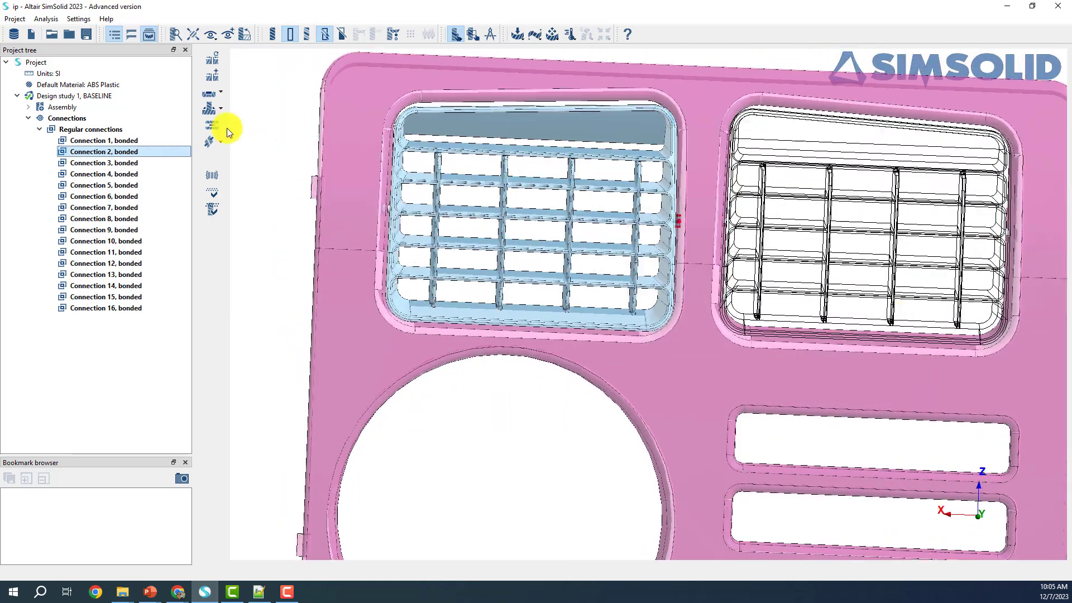
# Examine Connection 3 at the first vent's lower corner to see whether the vent and panel should be bonded there.
pyautogui.click(147, 164)
pyautogui.moveTo(521, 64); pyautogui.dragTo(568, 126, button='middle')
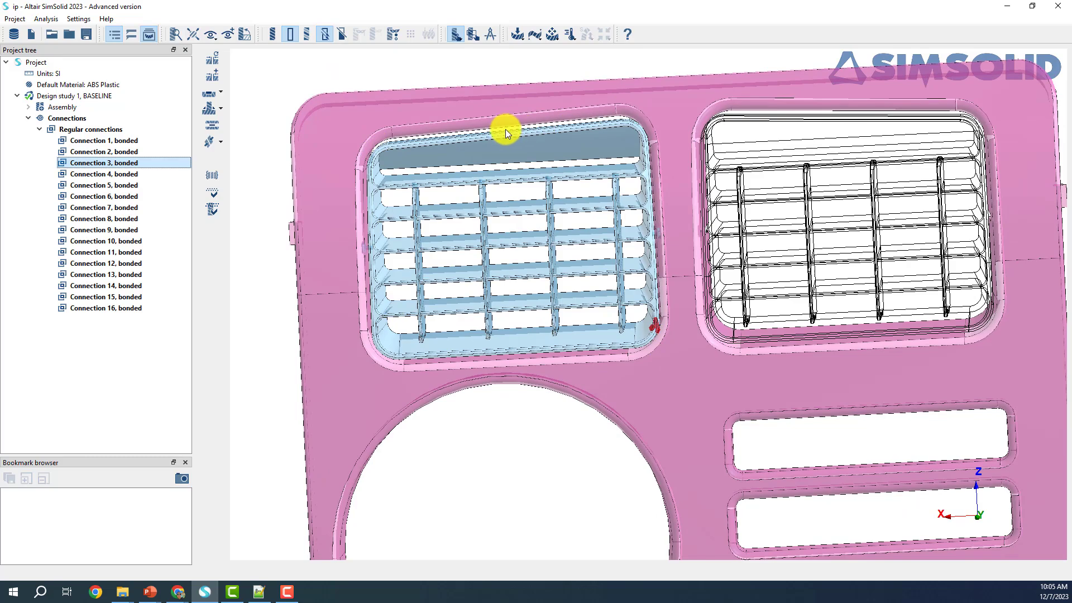
pyautogui.scroll(5, 659, 323)
pyautogui.moveTo(696, 337); pyautogui.dragTo(700, 348, button='middle')
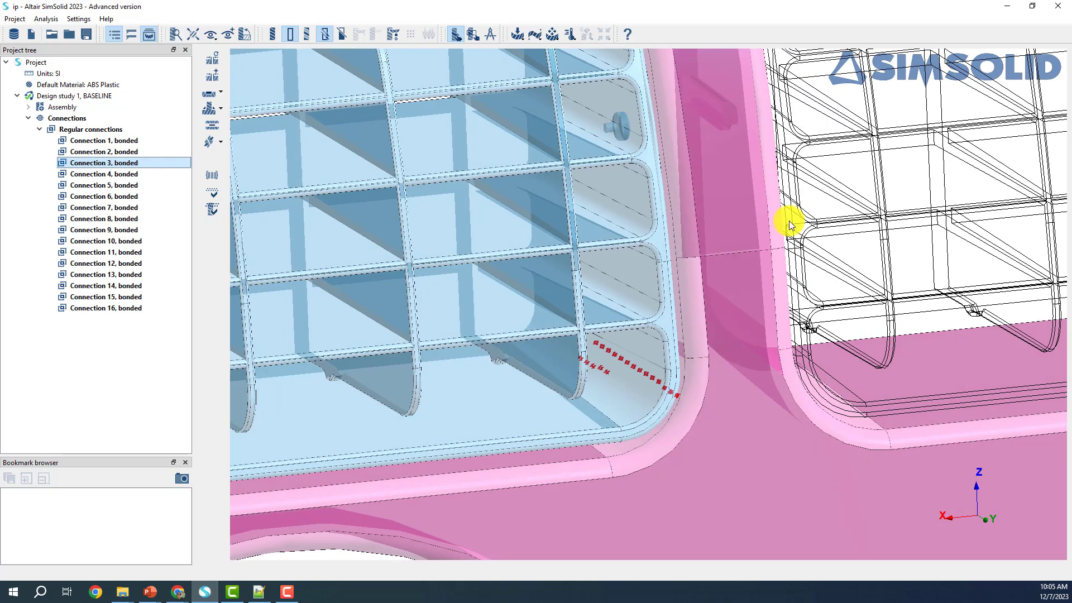
pyautogui.moveTo(792, 221); pyautogui.dragTo(794, 229, button='middle')
pyautogui.moveTo(734, 388); pyautogui.dragTo(673, 354, button='middle')
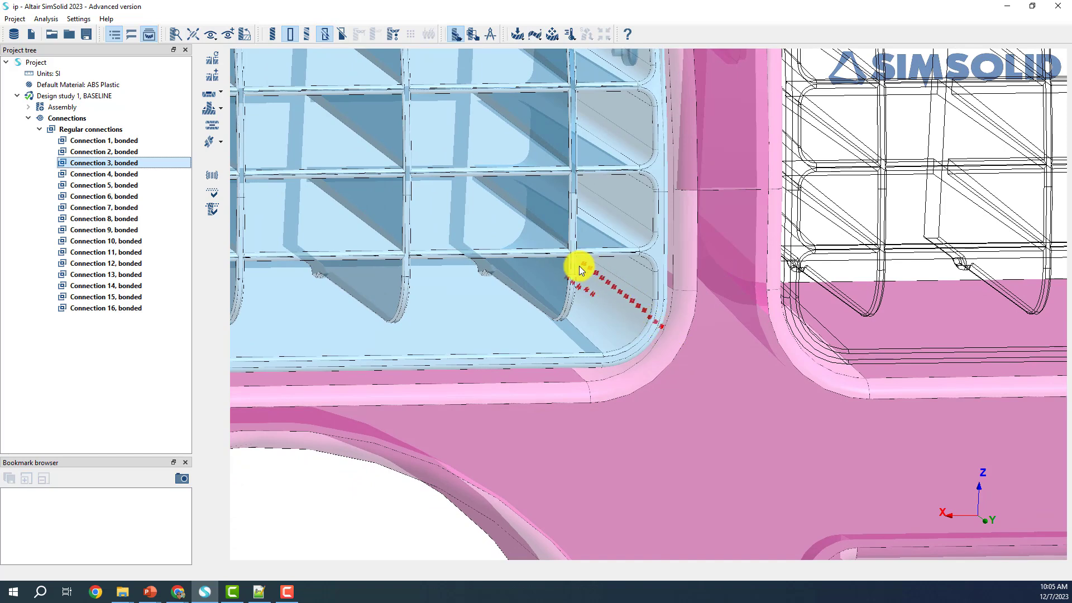
pyautogui.scroll(2, 593, 301)
pyautogui.scroll(2, 634, 313)
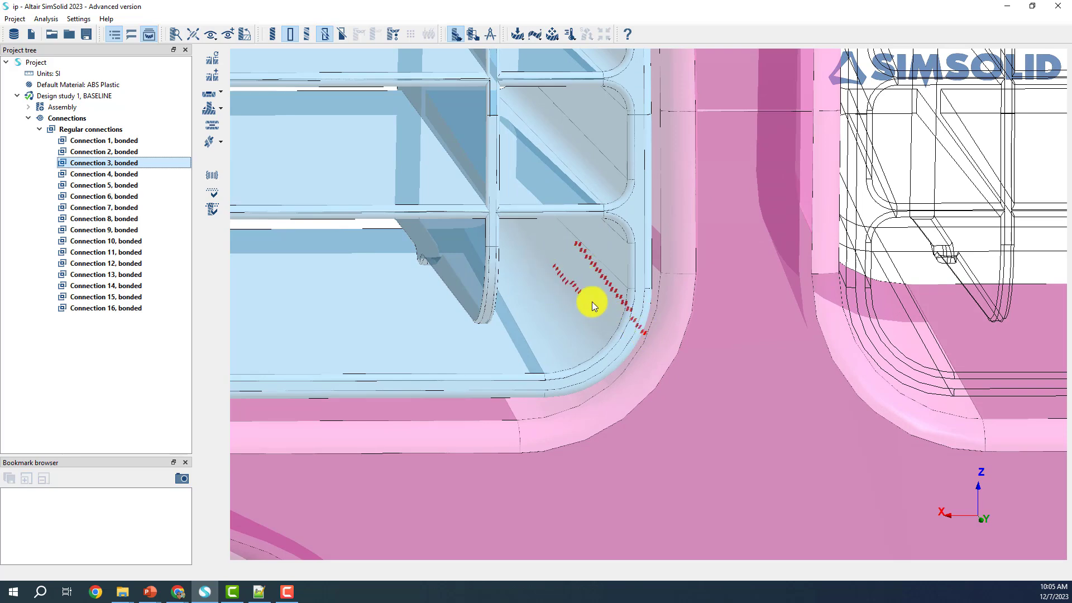
pyautogui.moveTo(655, 338); pyautogui.dragTo(651, 329)
pyautogui.scroll(4, 664, 313)
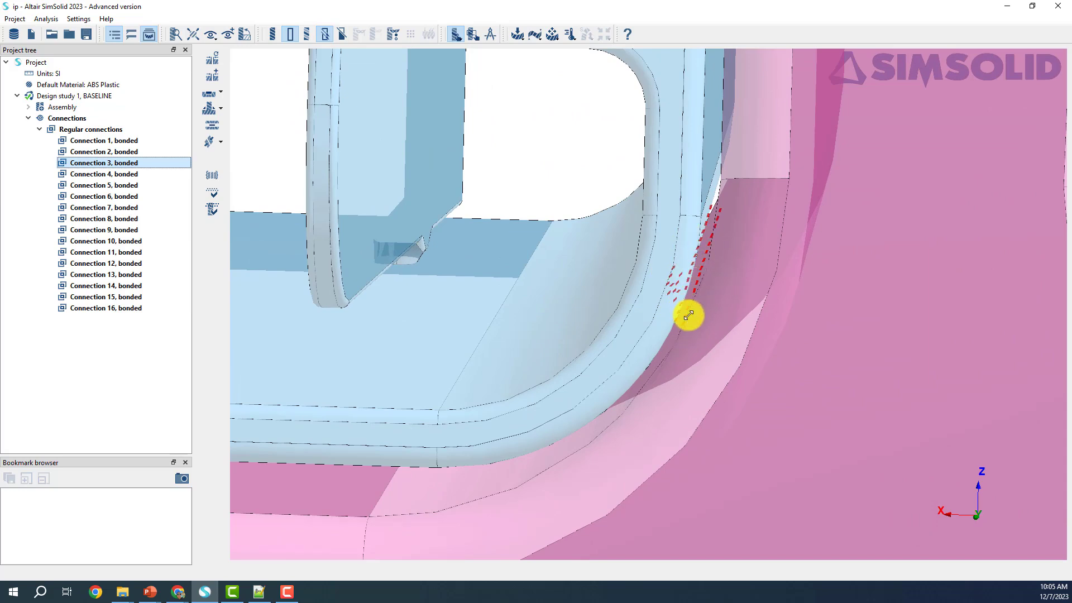
pyautogui.scroll(-5, 686, 308)
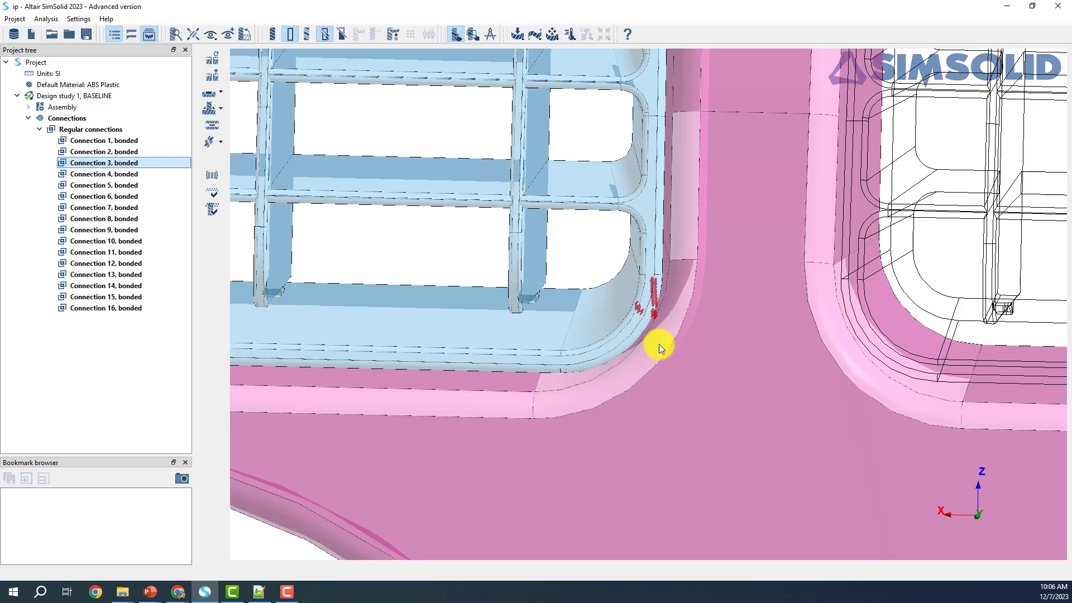
pyautogui.scroll(-10, 658, 344)
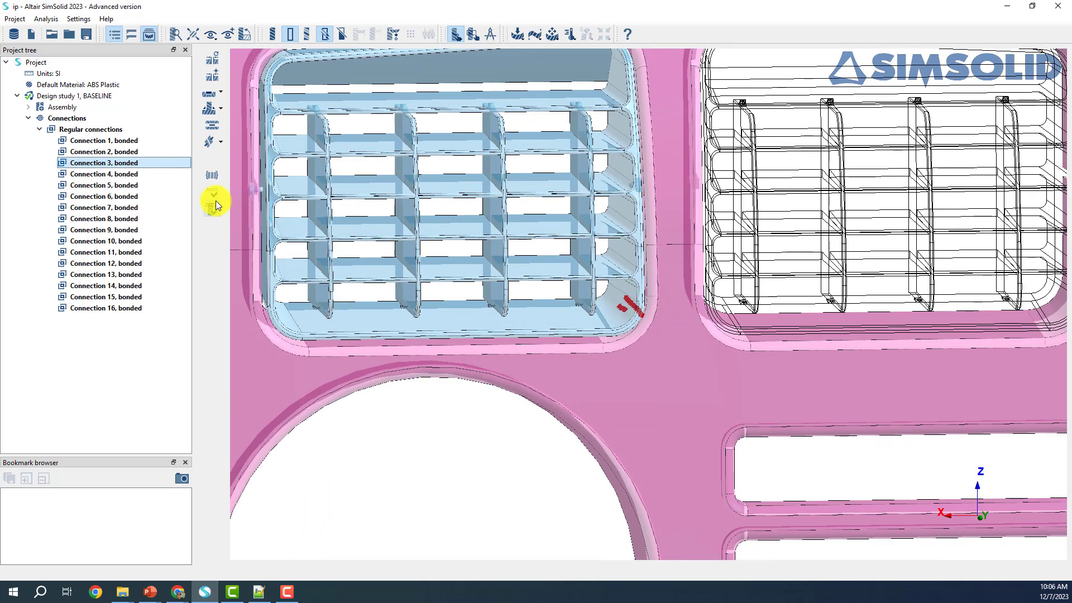
# Delete Connection 3 and Connection 4, the corner contacts between the first vent and the panel.
pyautogui.rightClick(123, 164)
pyautogui.click(212, 173)
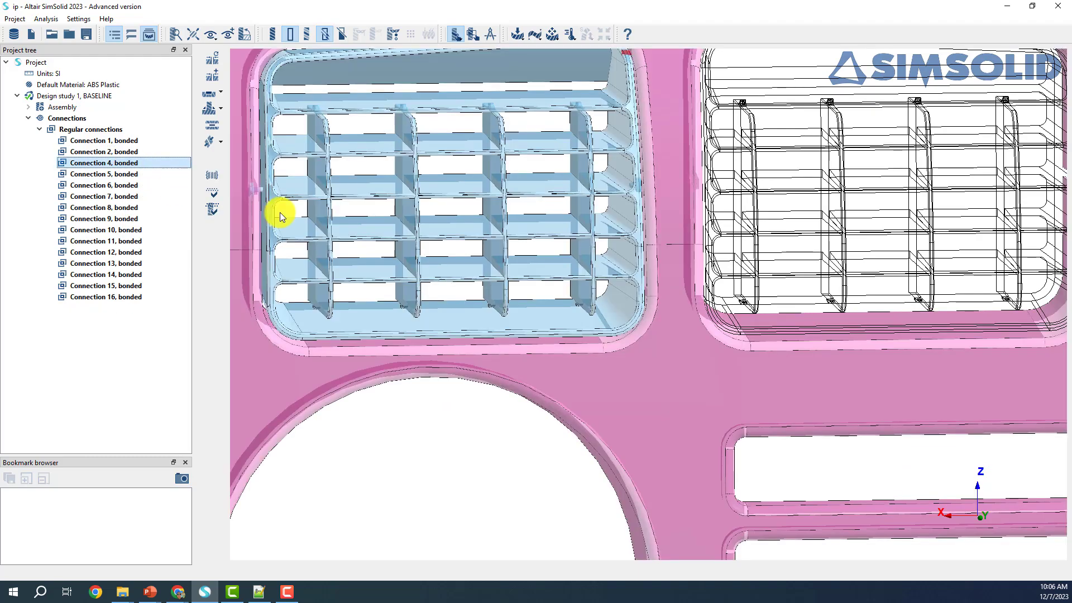
pyautogui.scroll(-4, 279, 212)
pyautogui.moveTo(445, 265); pyautogui.dragTo(896, 315)
pyautogui.scroll(3, 619, 218)
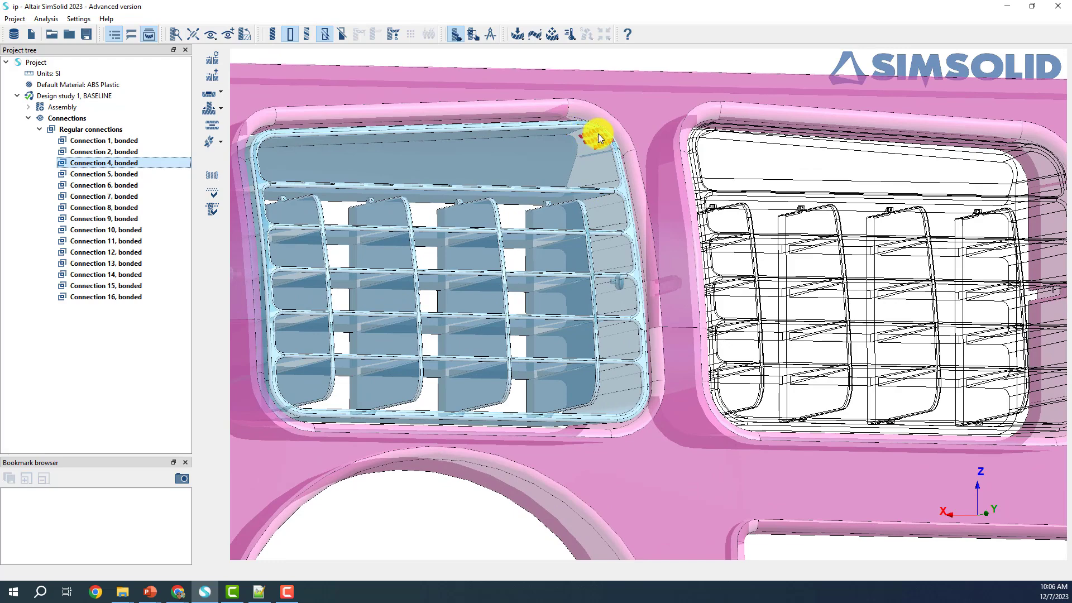
pyautogui.rightClick(109, 163)
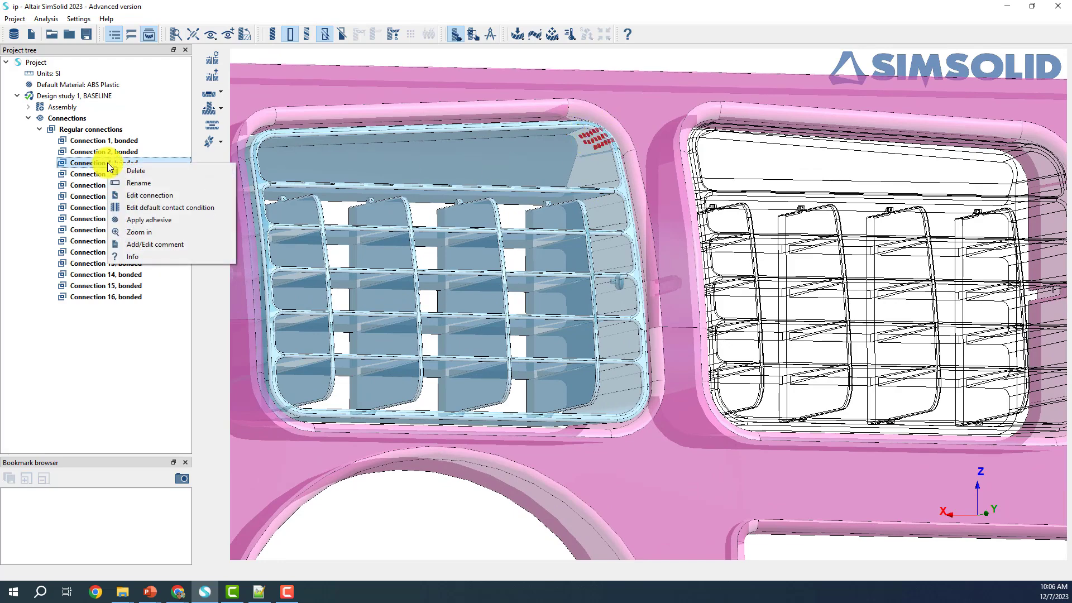
pyautogui.click(133, 171)
# Go through Connections 5 to 11 one by one, checking where each one joins a vent to the panel.
pyautogui.scroll(-5, 584, 309)
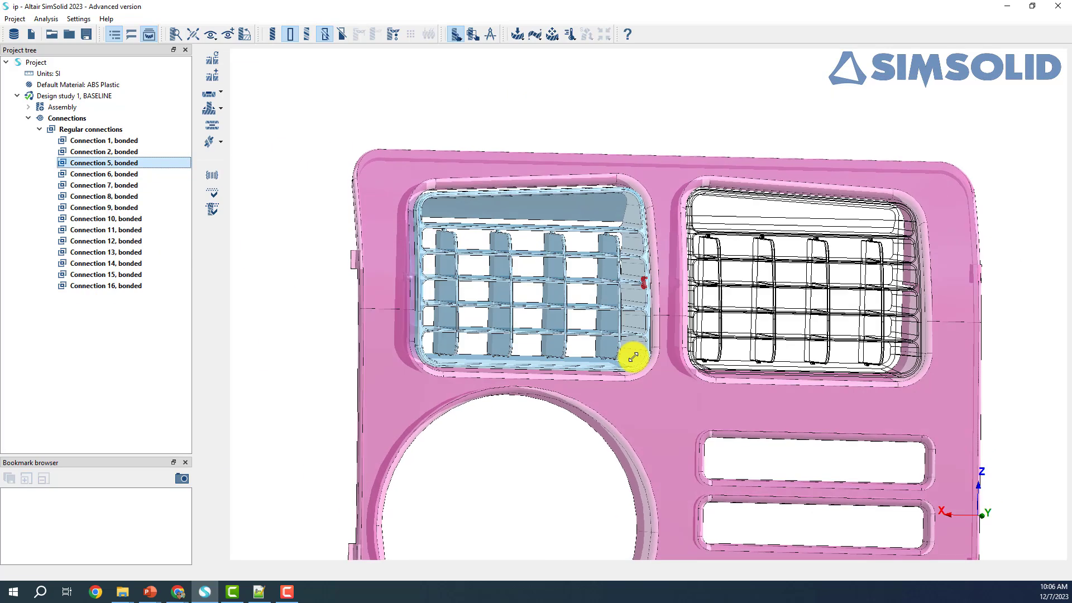
pyautogui.press('Down')
pyautogui.press('Down')
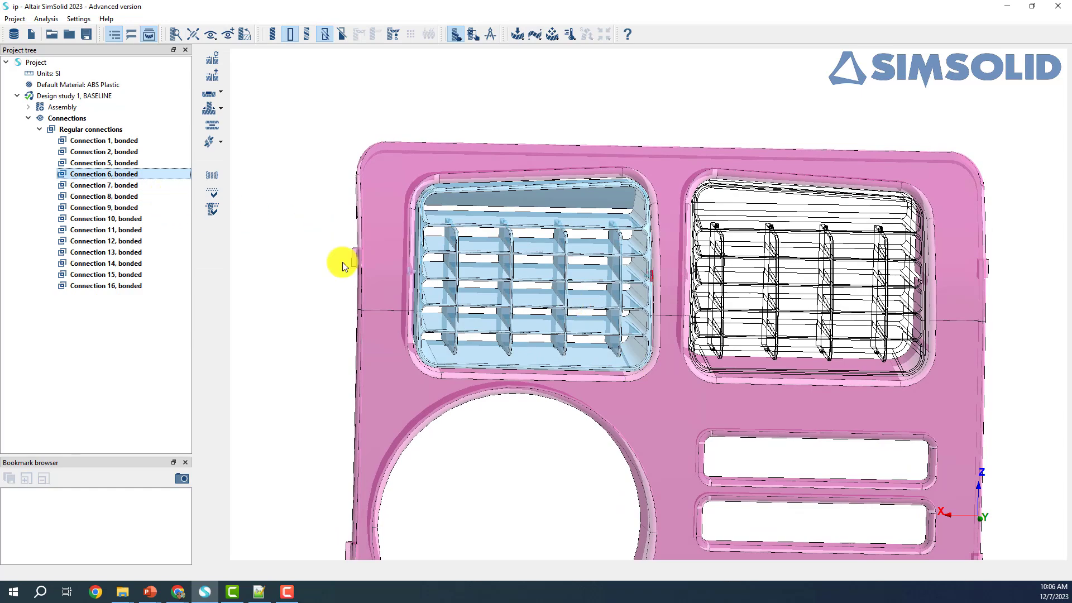
pyautogui.moveTo(646, 343); pyautogui.dragTo(451, 266)
pyautogui.press('Down')
pyautogui.press('Down')
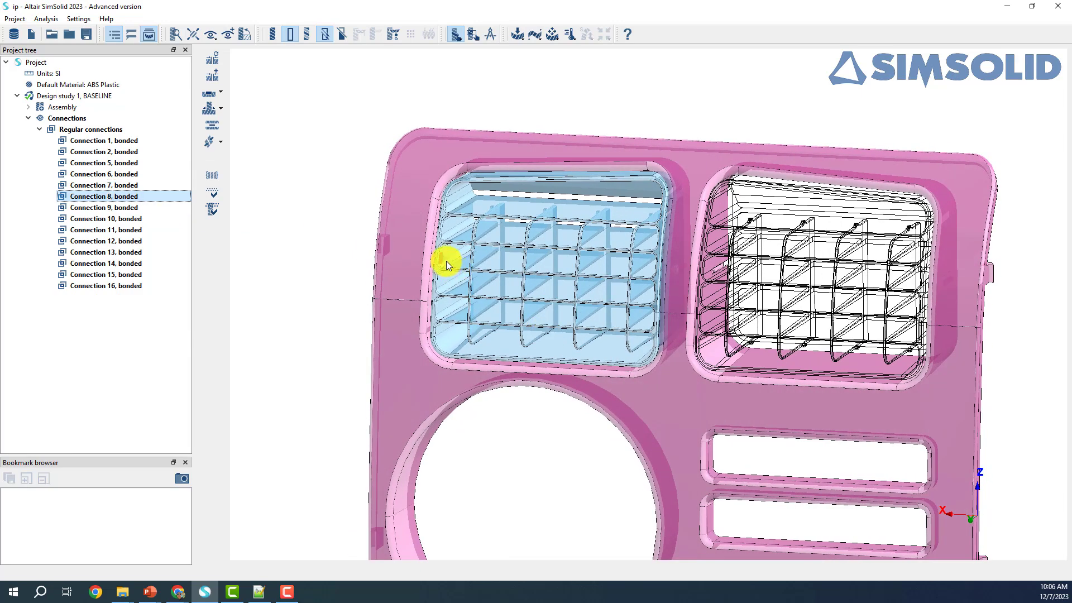
pyautogui.moveTo(842, 384); pyautogui.dragTo(981, 196)
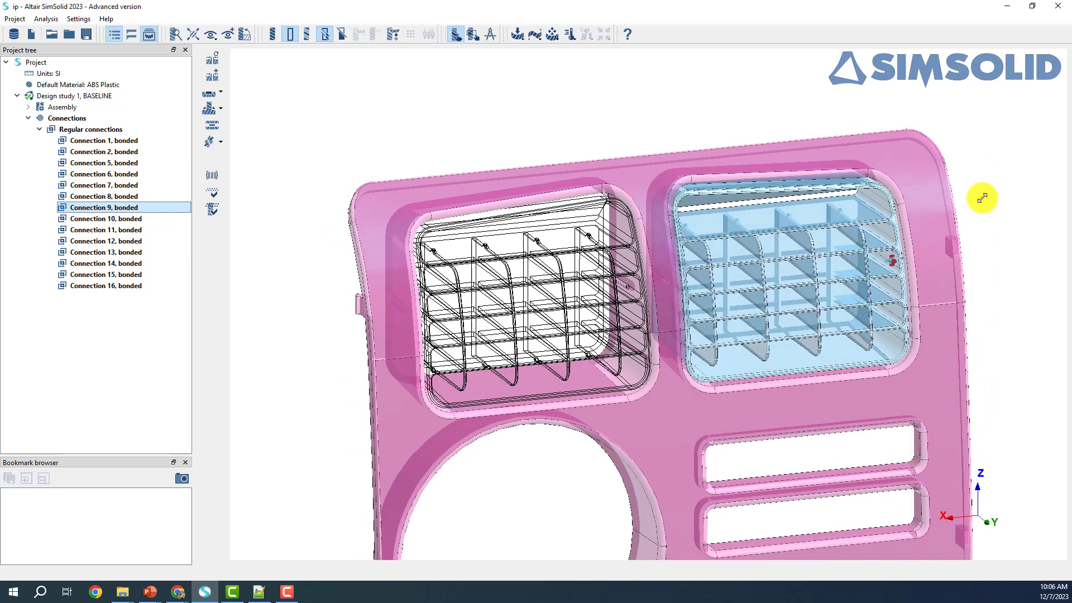
pyautogui.press('Down')
pyautogui.press('Down')
pyautogui.moveTo(788, 372); pyautogui.dragTo(718, 374)
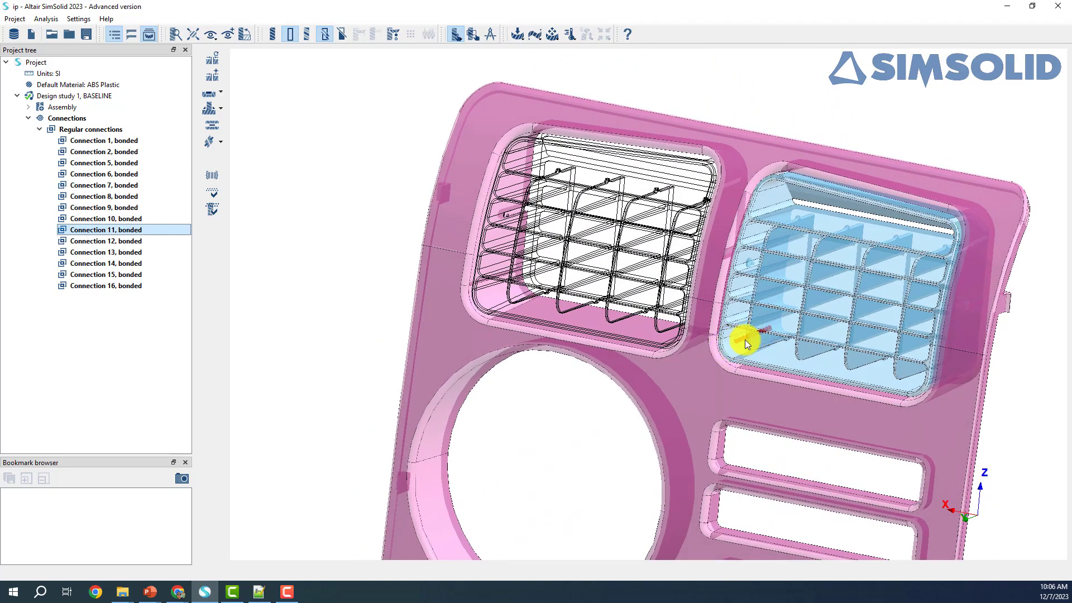
# Delete Connection 11 and Connection 12, the corner contacts between the second vent and the panel.
pyautogui.rightClick(104, 227)
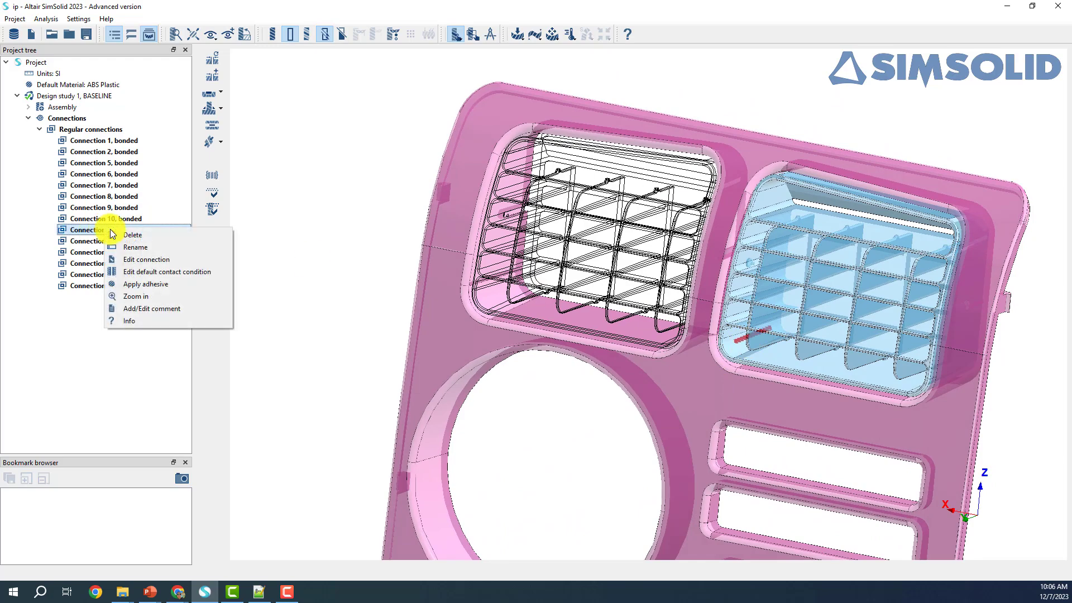
pyautogui.click(127, 235)
pyautogui.moveTo(788, 201); pyautogui.dragTo(700, 213)
pyautogui.scroll(3, 700, 213)
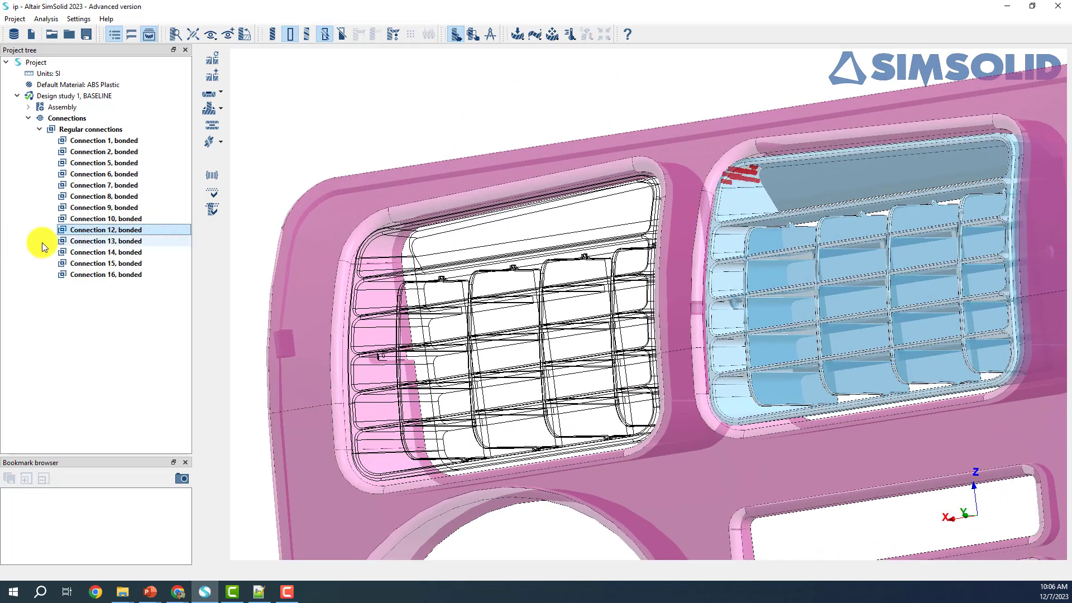
pyautogui.rightClick(132, 228)
pyautogui.click(134, 236)
pyautogui.click(131, 233)
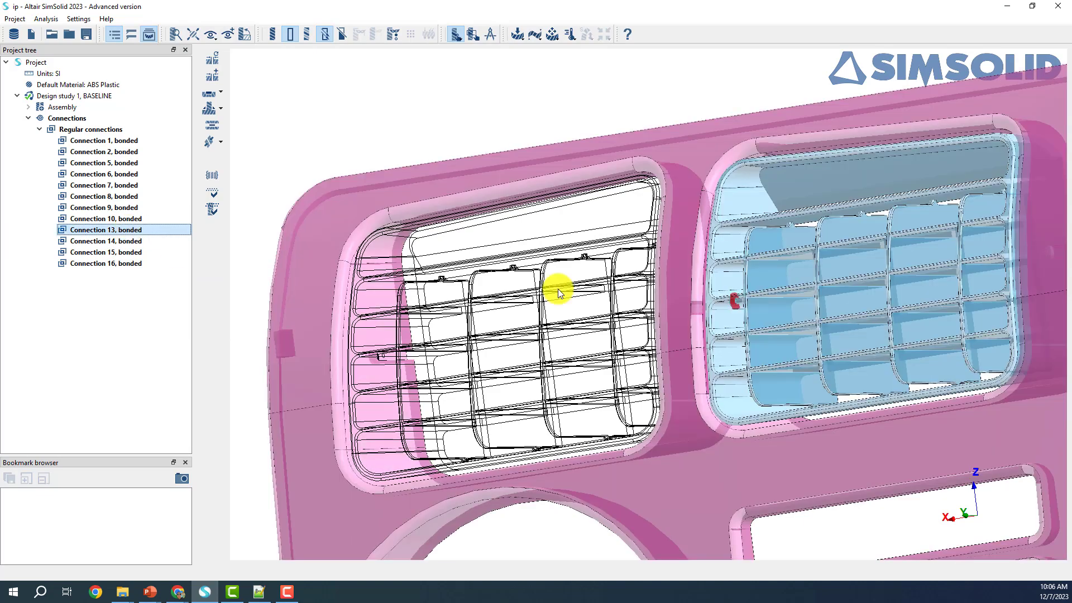
# Go through Connections 13 to 16 one by one, checking their locations on the second vent.
pyautogui.scroll(-2, 556, 289)
pyautogui.moveTo(557, 289); pyautogui.dragTo(690, 298)
pyautogui.press('Down')
pyautogui.press('Down')
pyautogui.moveTo(537, 314); pyautogui.dragTo(644, 304)
pyautogui.press('Down')
# Highlight all remaining regular connections together and check their locations on both vents.
pyautogui.keyDown('shift'); pyautogui.click(110, 142); pyautogui.keyUp('shift')
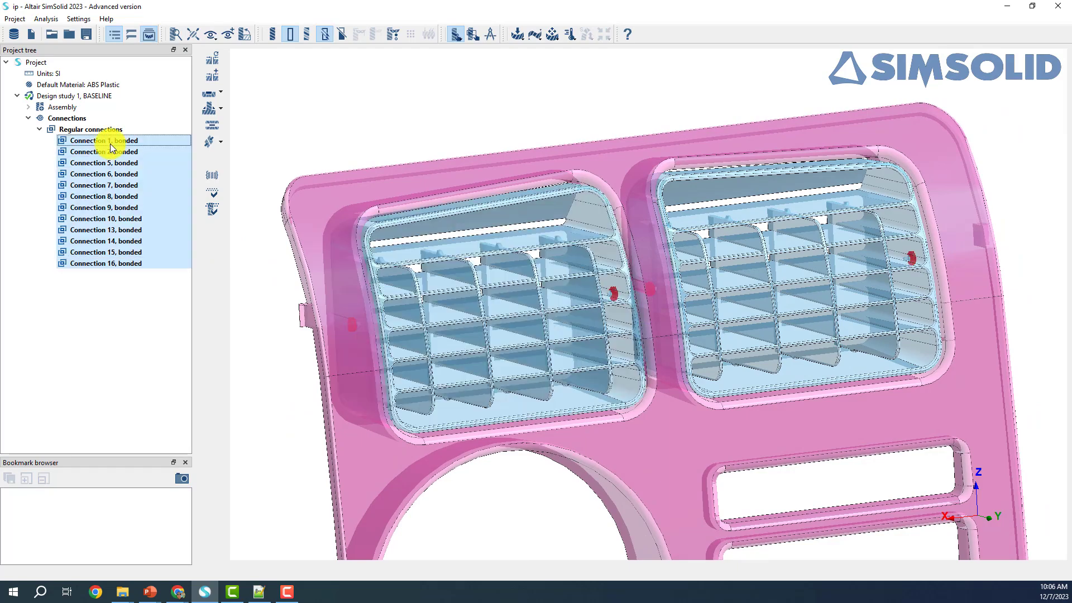
pyautogui.moveTo(967, 342); pyautogui.dragTo(948, 342)
pyautogui.scroll(-3, 835, 270)
pyautogui.moveTo(835, 269); pyautogui.dragTo(641, 303)
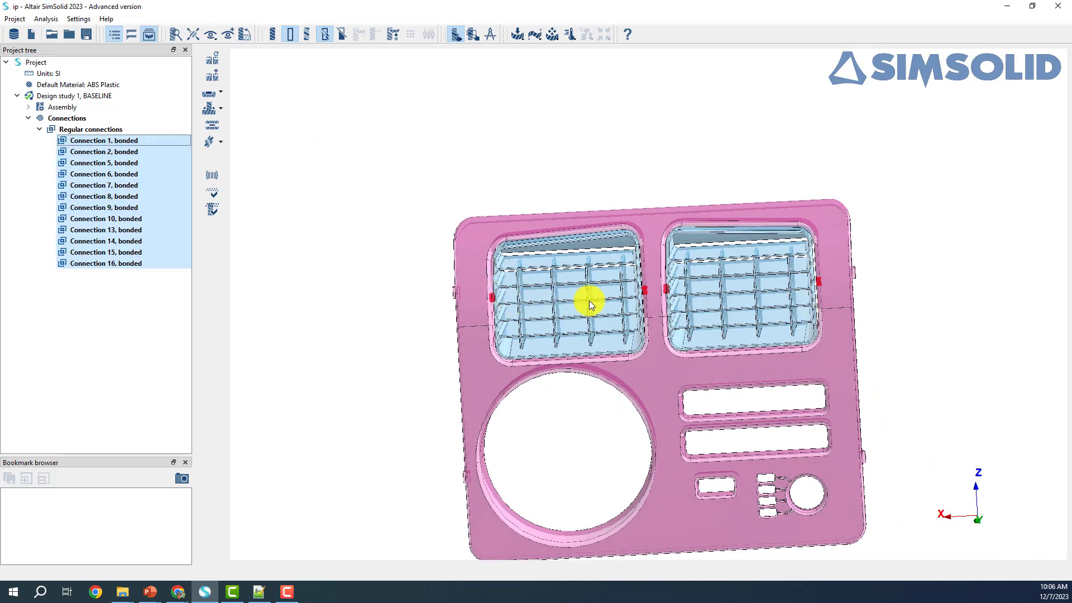
# Clear the connection selection and collapse the Connections branch of the design study.
pyautogui.click(347, 164)
pyautogui.moveTo(359, 224); pyautogui.dragTo(380, 199, button='right')
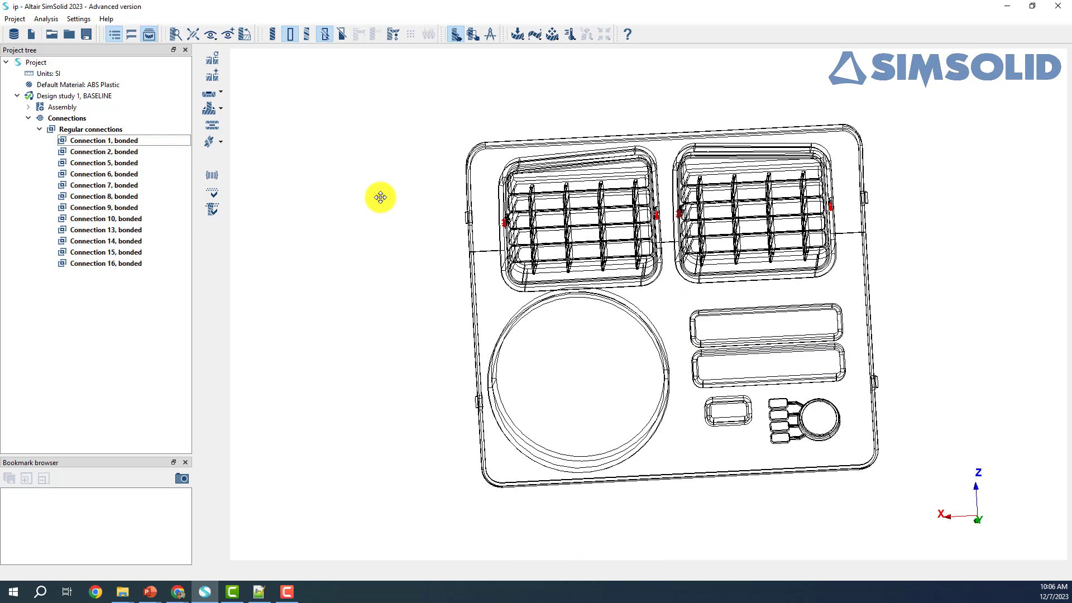
pyautogui.moveTo(380, 198)
pyautogui.mouseDown()
pyautogui.moveTo(395, 184)
pyautogui.moveTo(386, 195)
pyautogui.mouseUp()
pyautogui.click(26, 118)
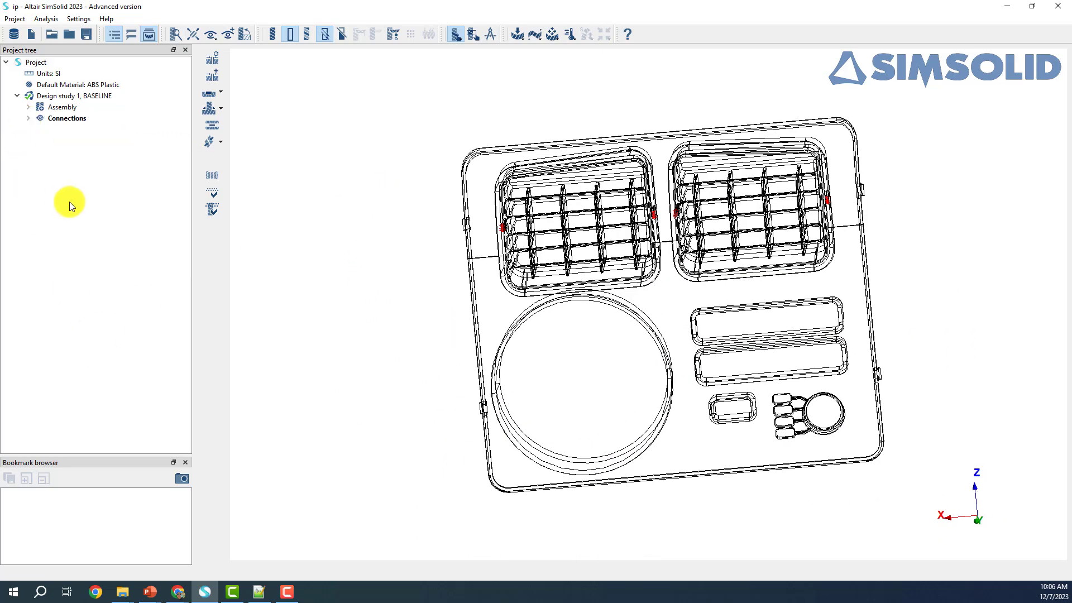
pyautogui.moveTo(677, 268); pyautogui.dragTo(694, 249)
pyautogui.click(65, 87)
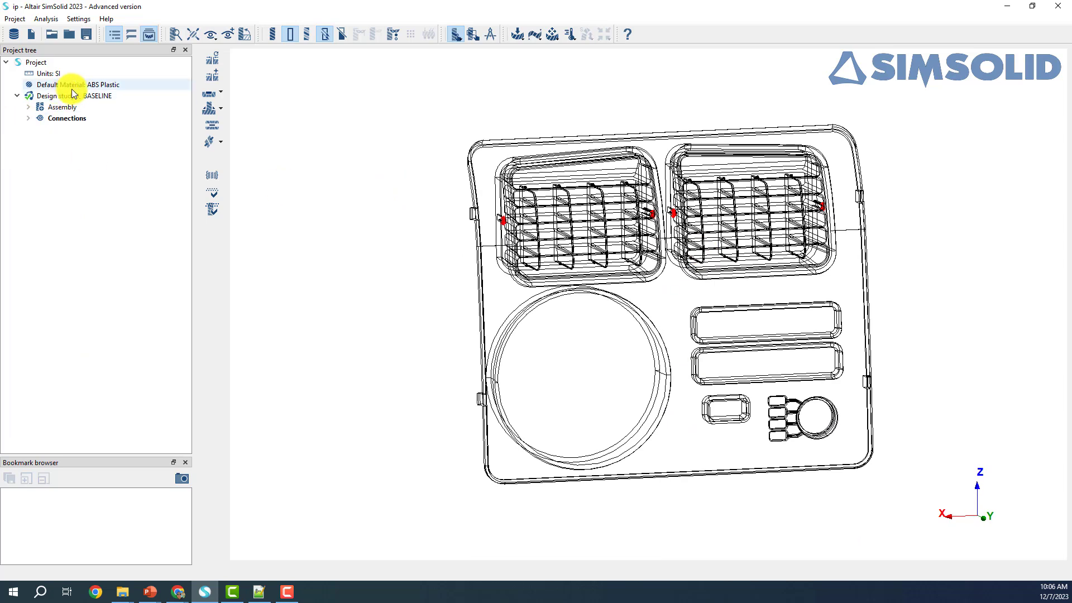
# Review ABS Plastic among the plastics in the material database as the default material, leaving the assignment as is.
pyautogui.doubleClick(106, 85)
pyautogui.moveTo(851, 195); pyautogui.dragTo(981, 208, button='right')
pyautogui.scroll(-6, 882, 256)
pyautogui.moveTo(842, 286); pyautogui.dragTo(864, 277)
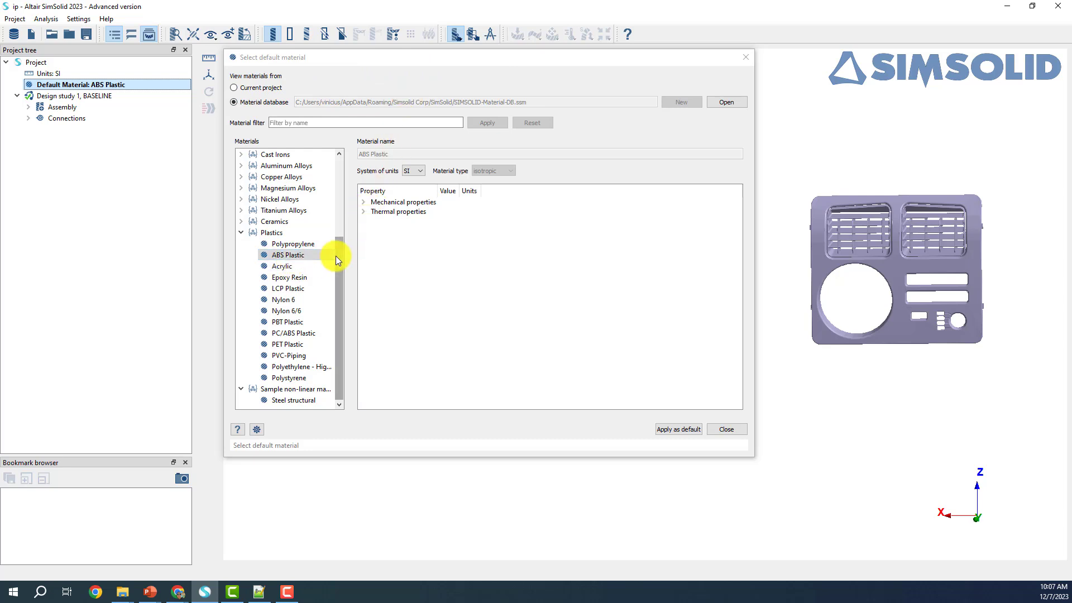
pyautogui.moveTo(336, 255); pyautogui.dragTo(306, 277)
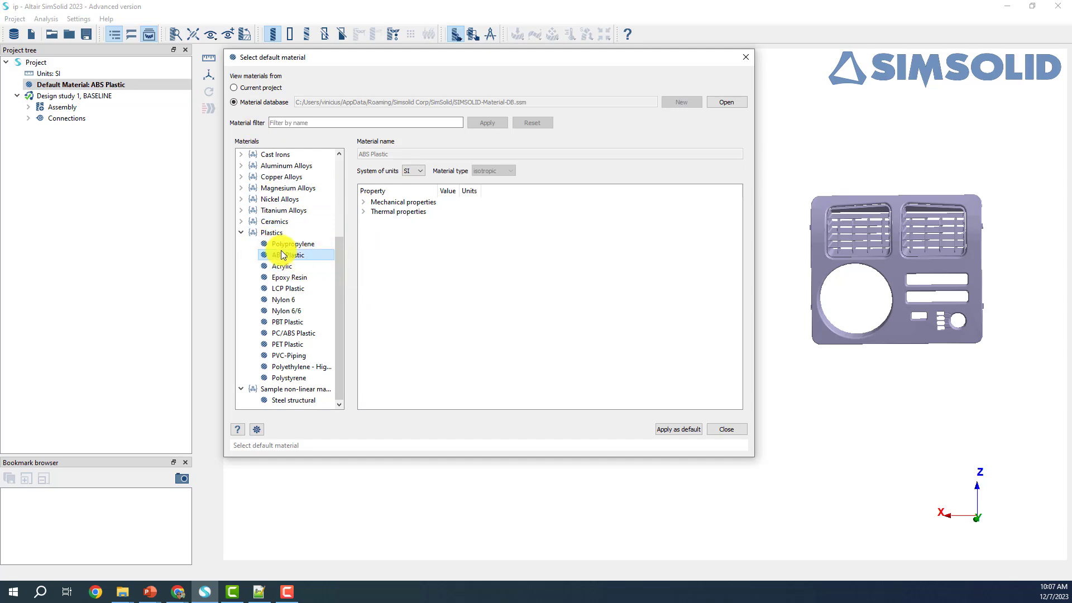
pyautogui.click(723, 429)
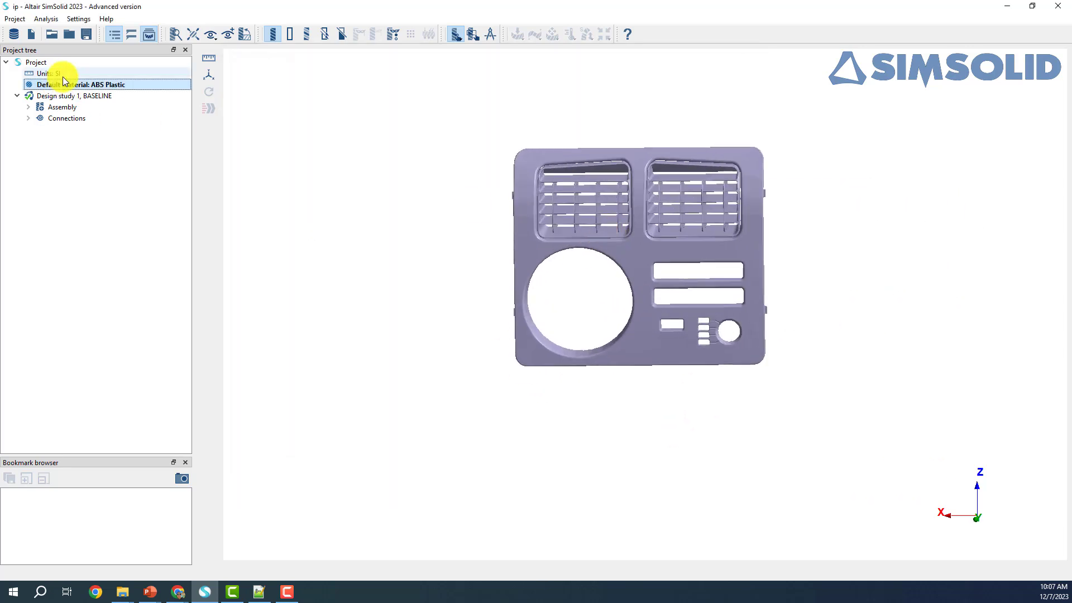
pyautogui.scroll(6, 625, 204)
pyautogui.moveTo(565, 195); pyautogui.dragTo(574, 188)
pyautogui.moveTo(1025, 277); pyautogui.dragTo(972, 266)
pyautogui.moveTo(972, 265); pyautogui.dragTo(905, 278, button='right')
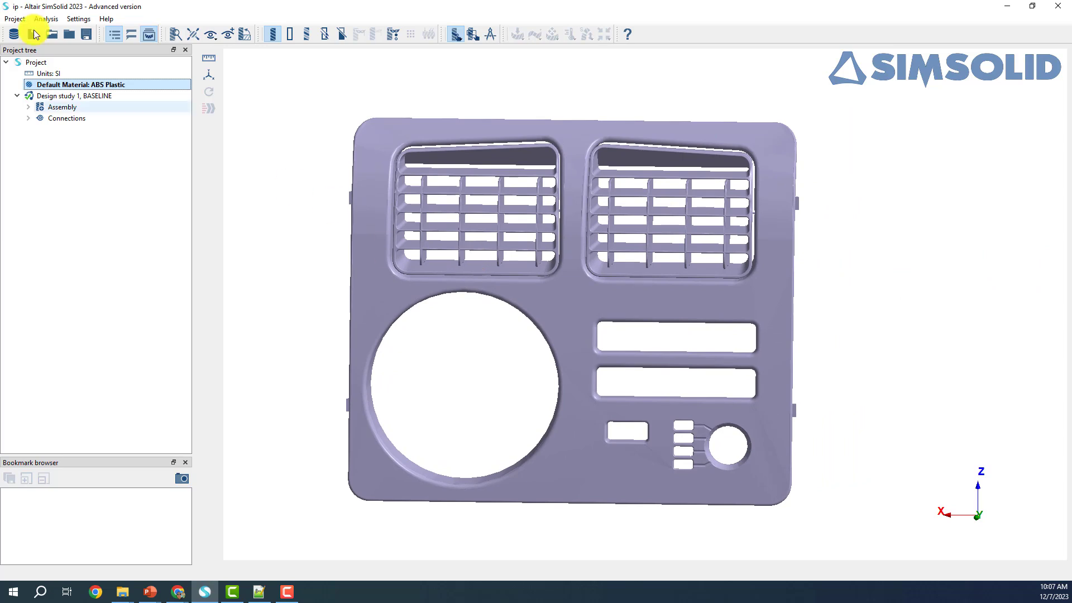
pyautogui.click(39, 62)
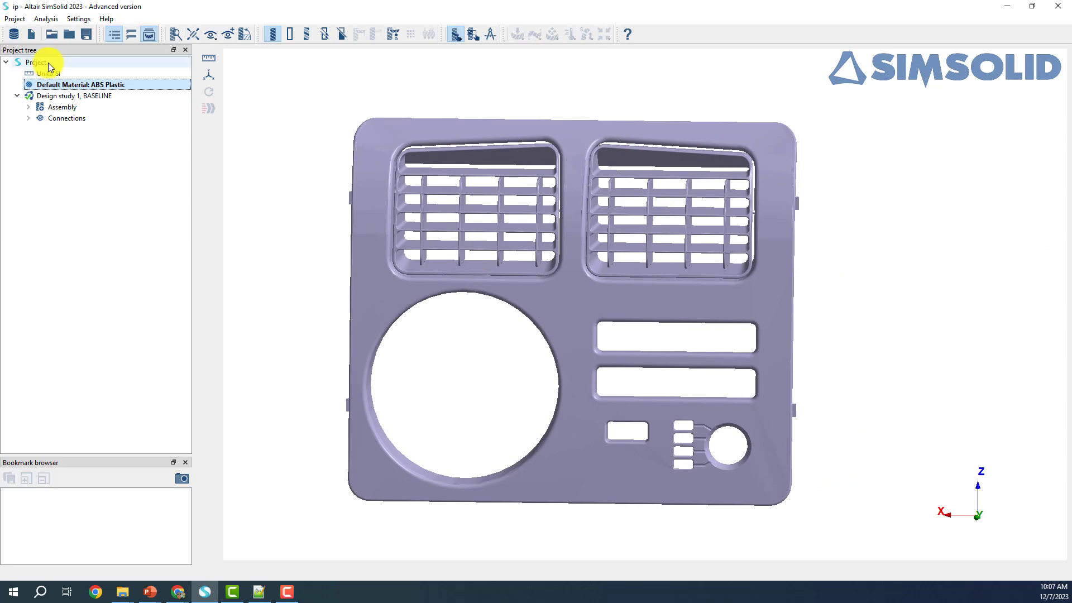
# Create a modal analysis in Design study 1 with 20 modes to find.
pyautogui.click(91, 96)
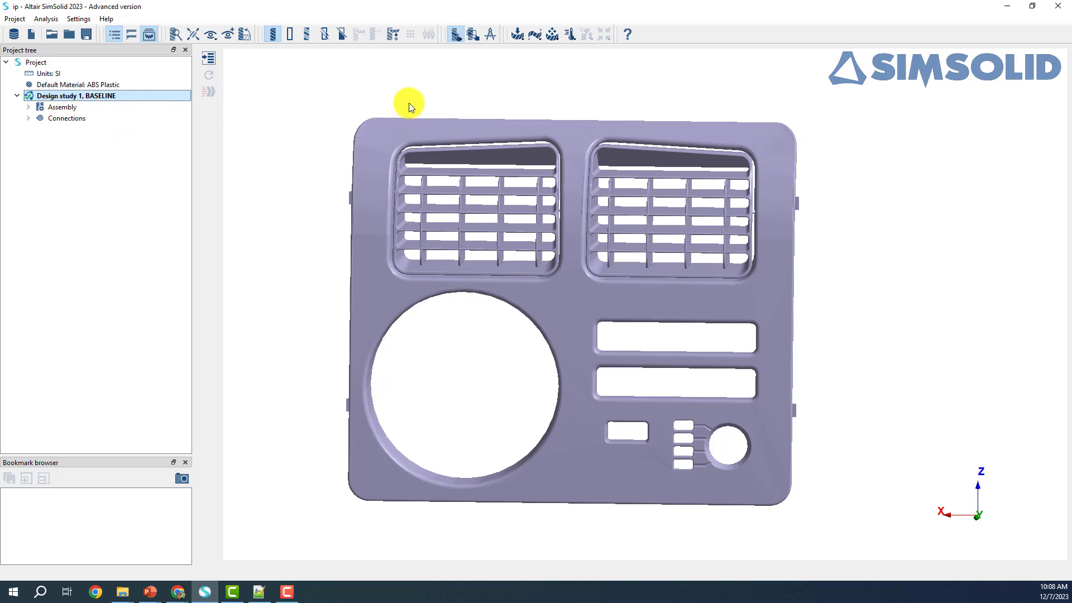
pyautogui.click(534, 34)
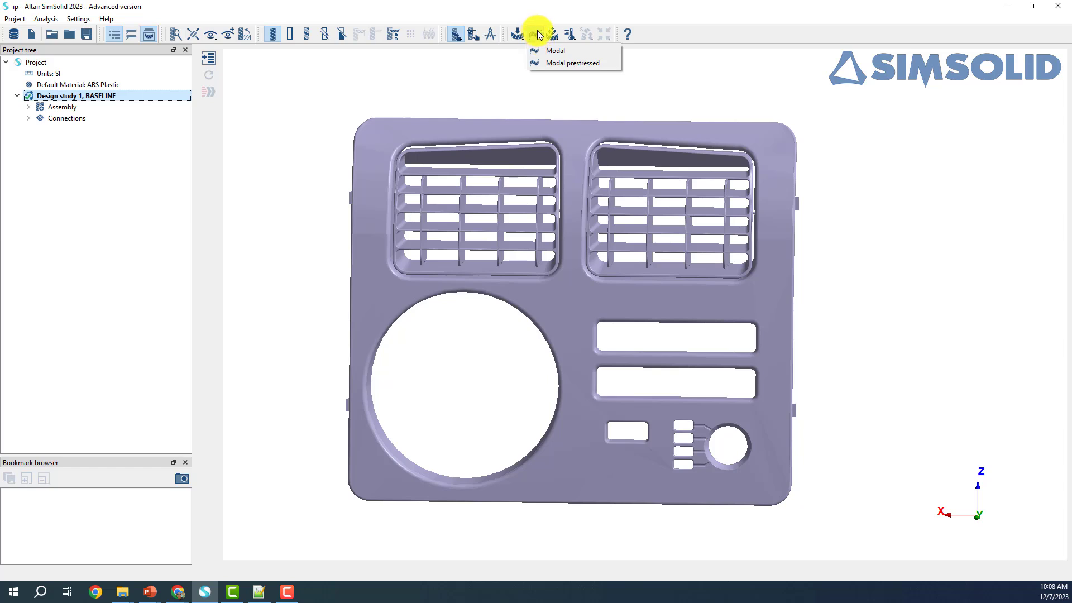
pyautogui.click(578, 52)
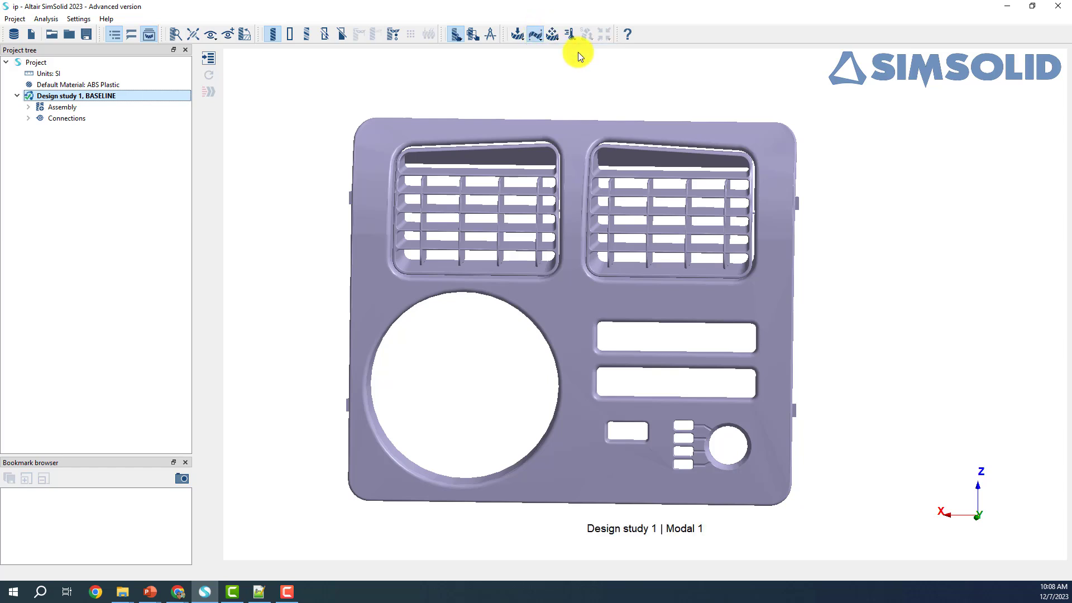
pyautogui.moveTo(291, 274); pyautogui.dragTo(423, 77)
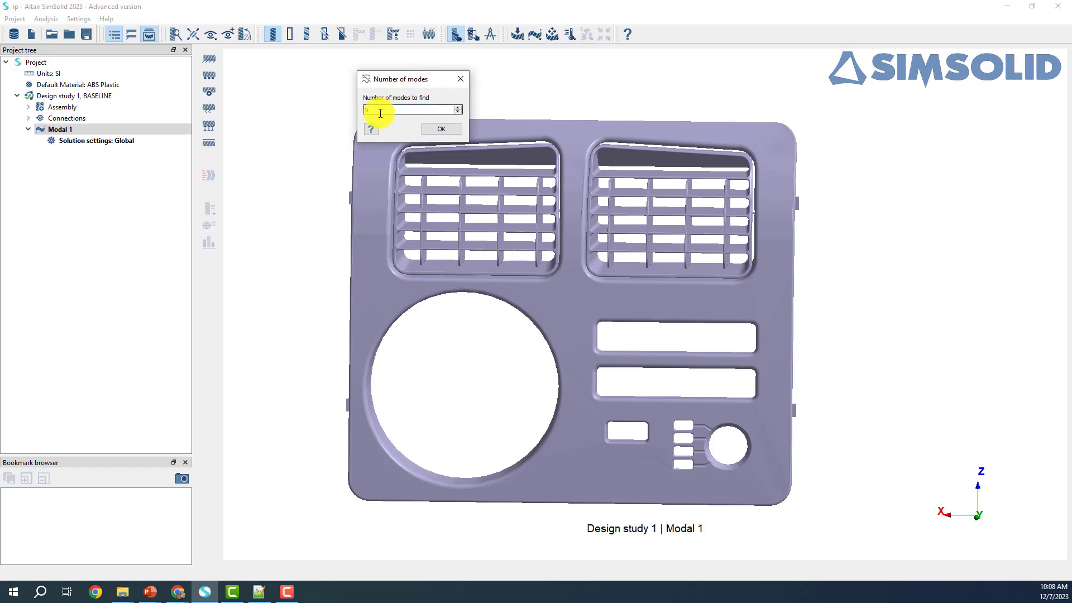
pyautogui.moveTo(364, 109); pyautogui.dragTo(390, 112)
pyautogui.write('20')
pyautogui.click(441, 127)
# Start an Immovable constraint on faces and select the two mounting tab faces on the panel edge beside the large round opening.
pyautogui.click(273, 36)
pyautogui.moveTo(351, 273); pyautogui.dragTo(430, 297)
pyautogui.scroll(5, 361, 240)
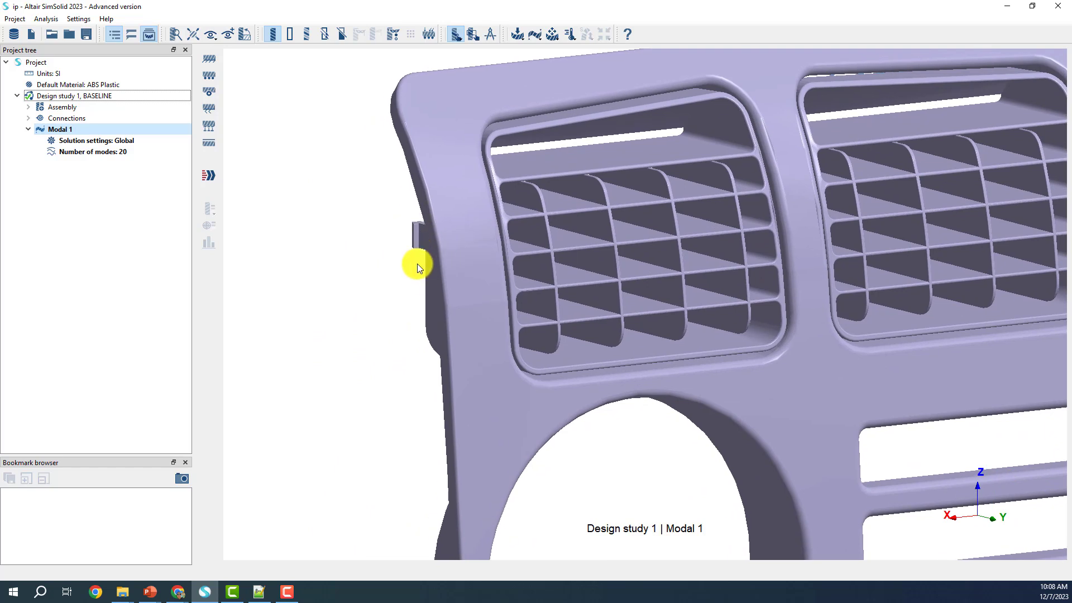
pyautogui.scroll(-5, 417, 264)
pyautogui.moveTo(460, 316); pyautogui.dragTo(428, 289, button='right')
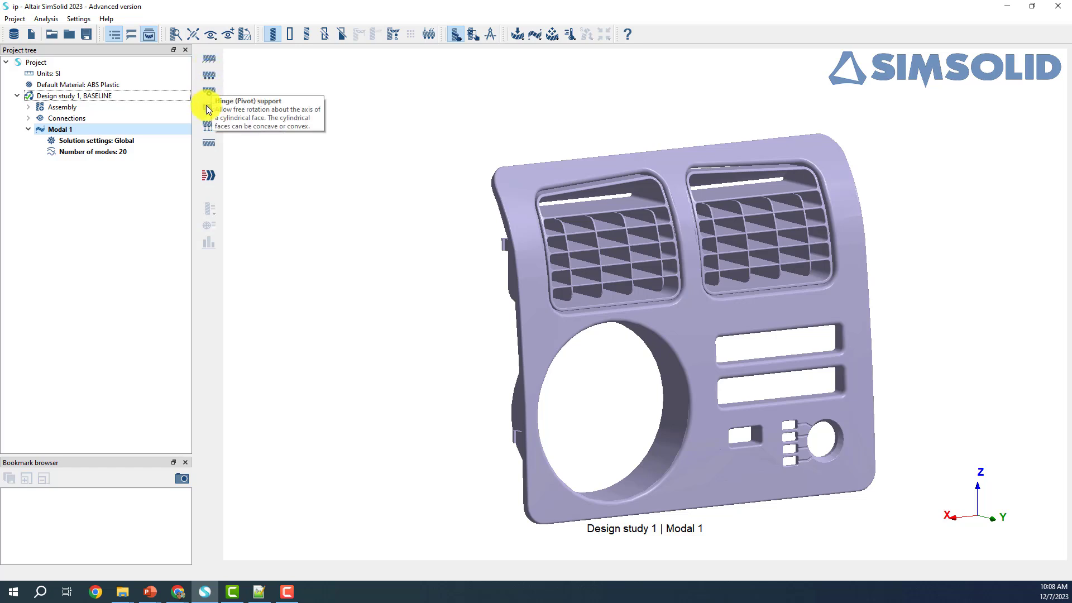
pyautogui.click(220, 64)
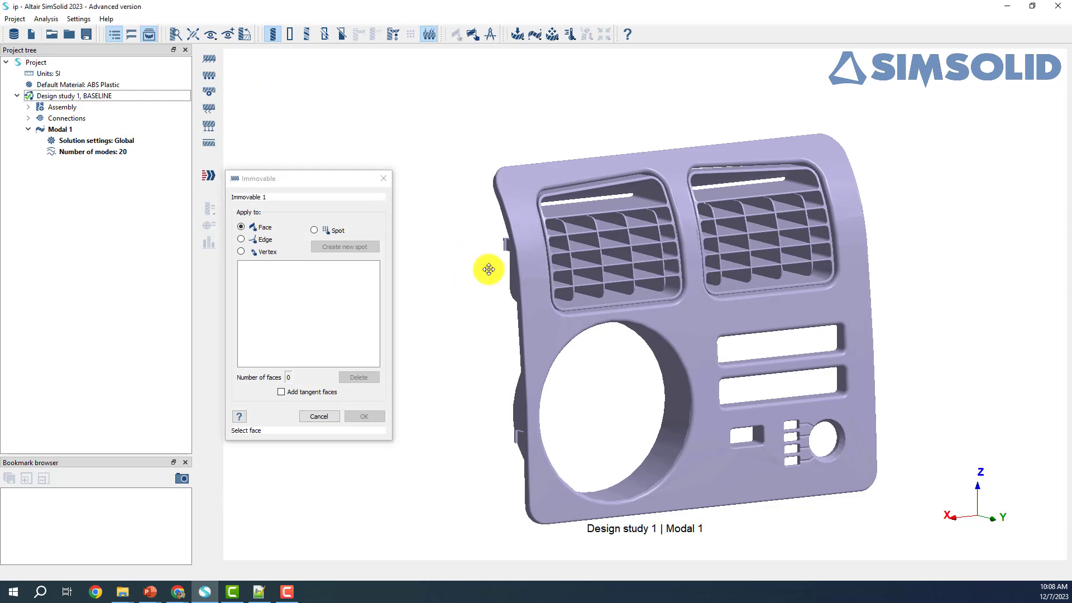
pyautogui.scroll(4, 503, 257)
pyautogui.moveTo(455, 200); pyautogui.dragTo(418, 196)
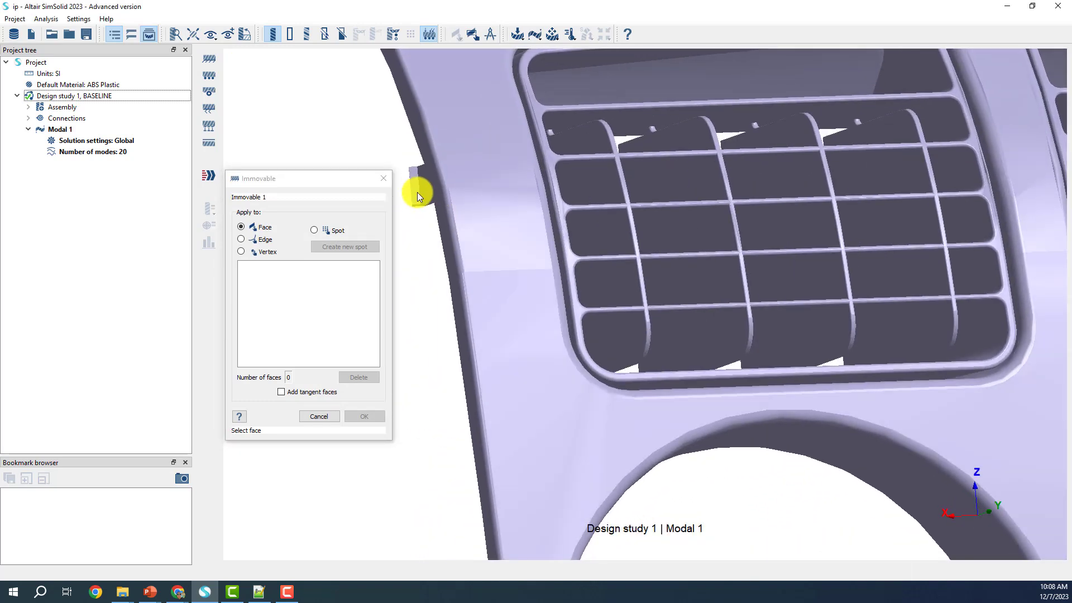
pyautogui.click(413, 187)
pyautogui.scroll(-5, 415, 186)
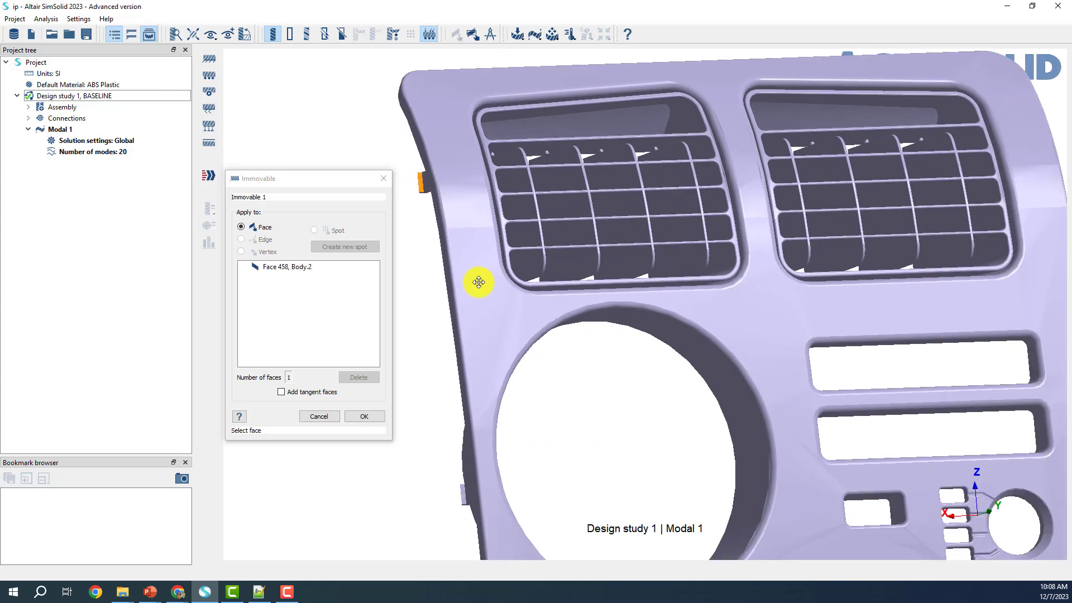
pyautogui.scroll(3, 586, 363)
pyautogui.scroll(2, 547, 383)
pyautogui.click(547, 387)
pyautogui.scroll(-5, 541, 374)
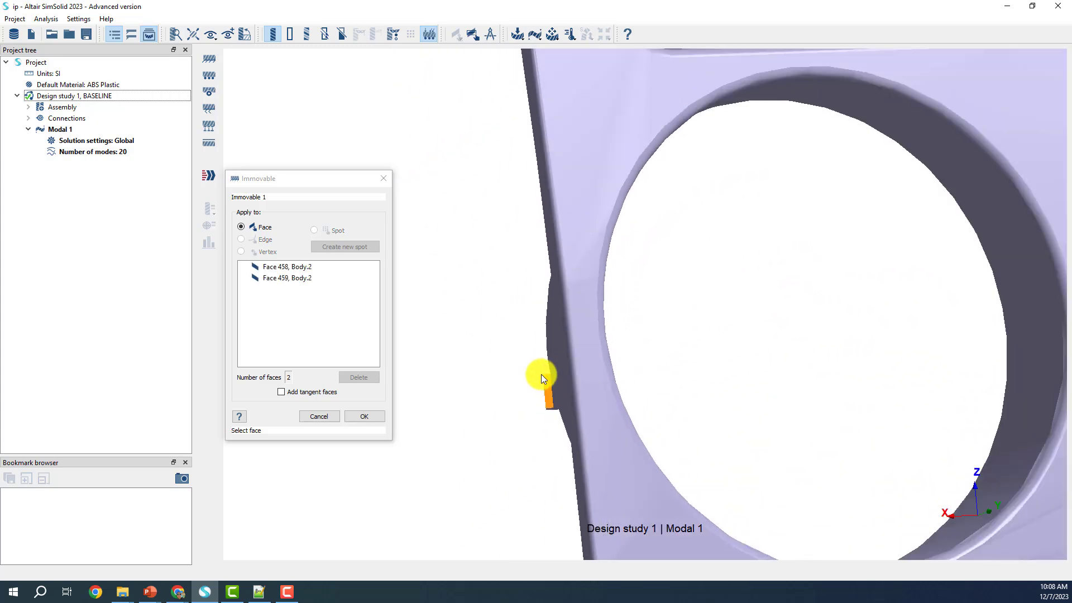
# Add the two mounting tab faces on the opposite panel edge and create the immovable constraint.
pyautogui.moveTo(809, 299)
pyautogui.mouseDown()
pyautogui.moveTo(849, 282)
pyautogui.moveTo(806, 305)
pyautogui.mouseUp()
pyautogui.scroll(5, 962, 227)
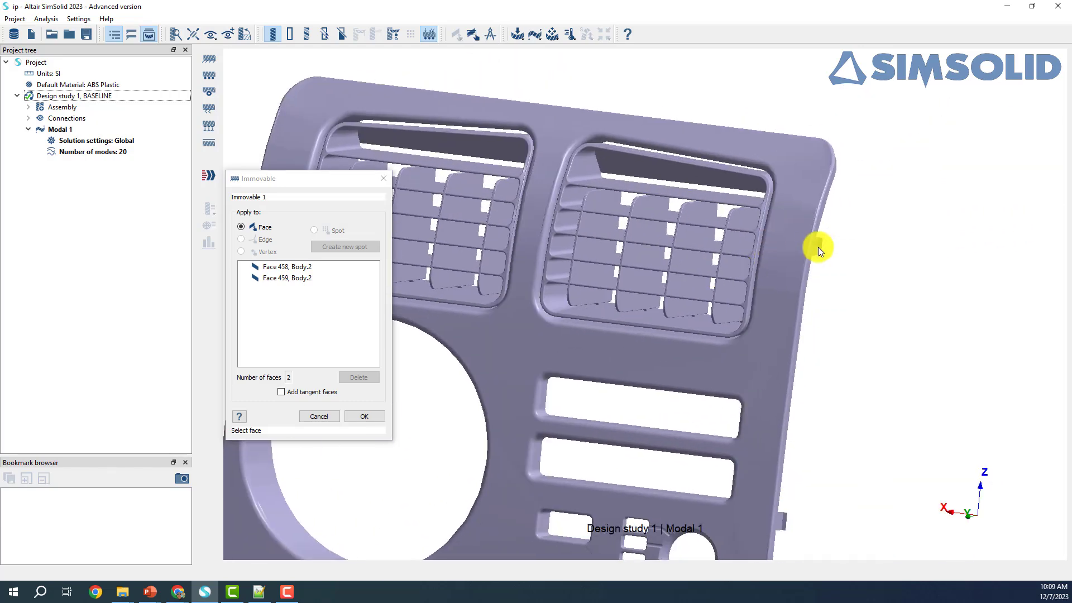
pyautogui.click(819, 245)
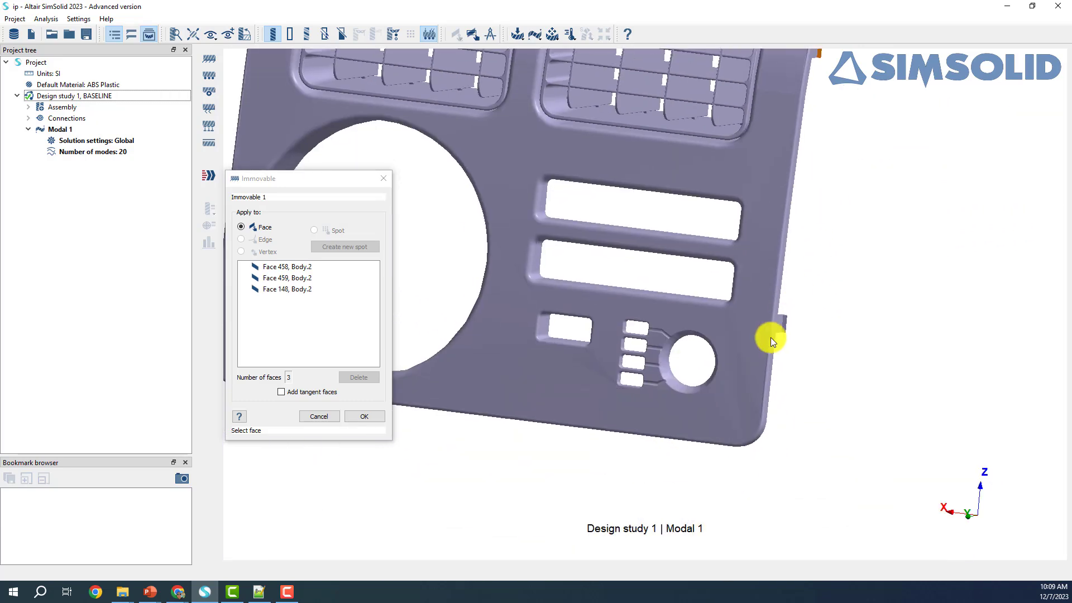
pyautogui.click(784, 323)
pyautogui.click(357, 417)
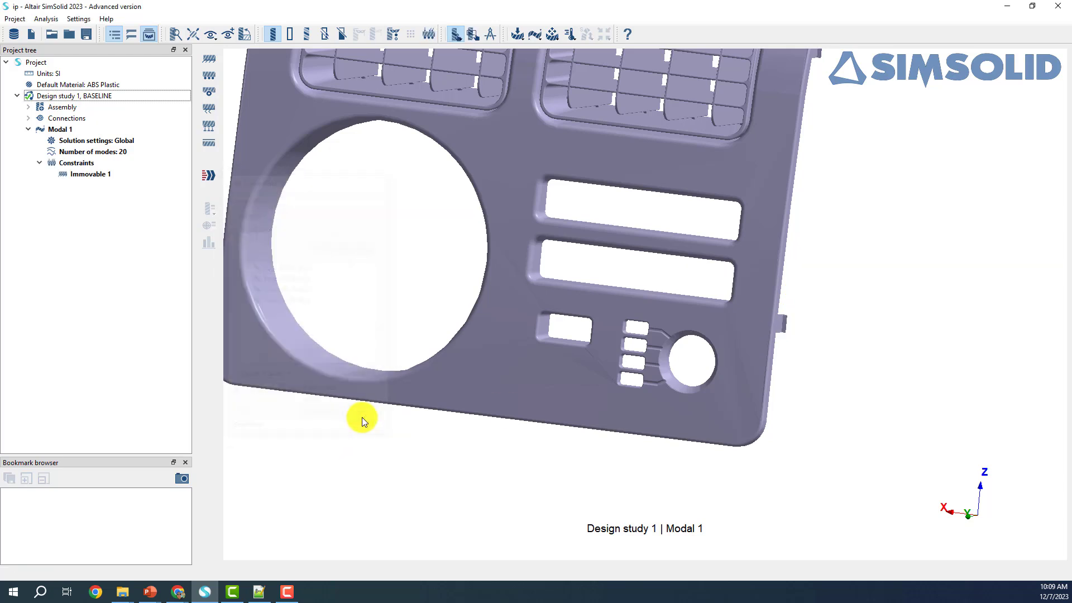
# Solve the Modal 1 analysis, assigning the default material to all parts without a material.
pyautogui.scroll(-5, 461, 304)
pyautogui.moveTo(626, 414); pyautogui.dragTo(643, 412)
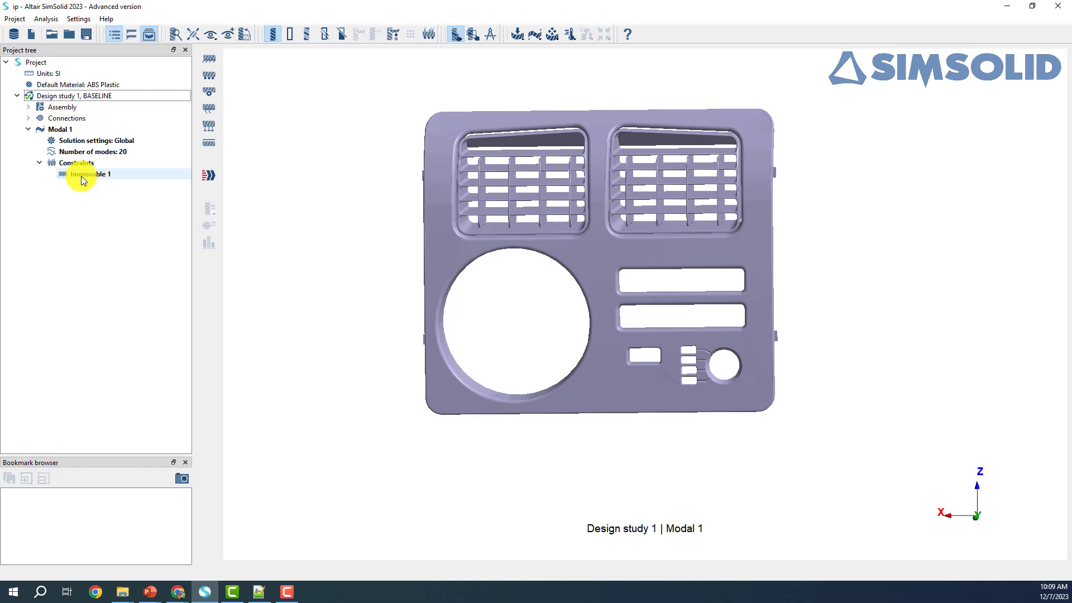
pyautogui.click(83, 173)
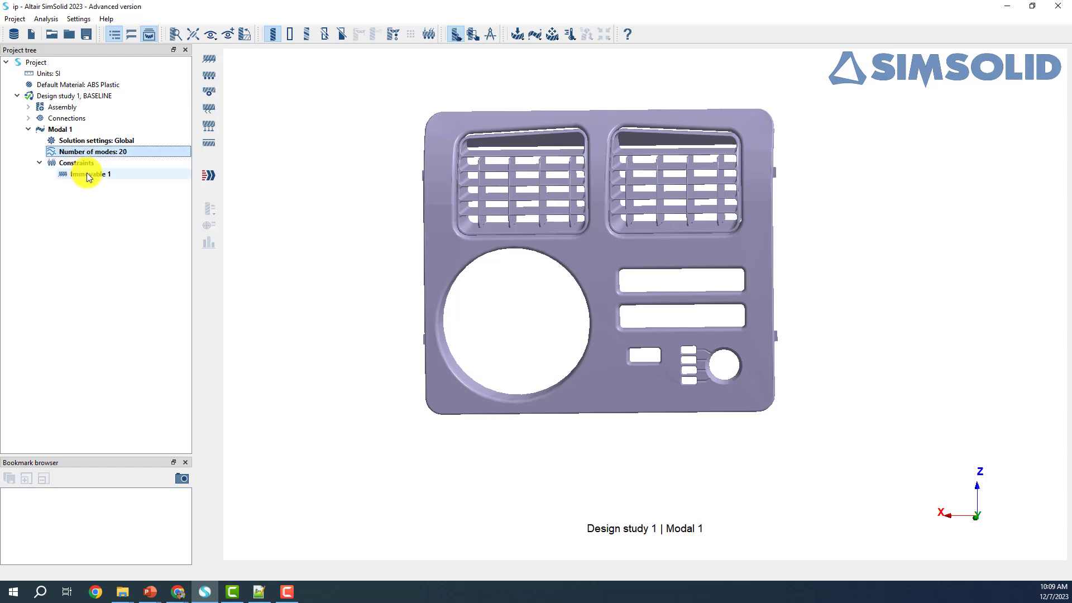
pyautogui.click(62, 129)
pyautogui.click(205, 179)
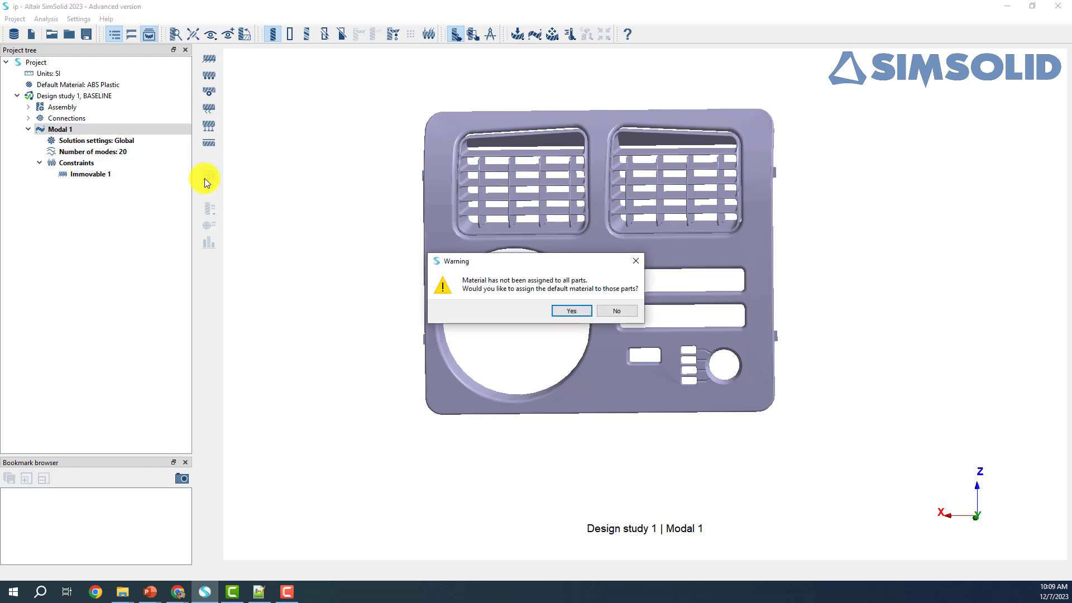
pyautogui.moveTo(500, 266); pyautogui.dragTo(517, 260)
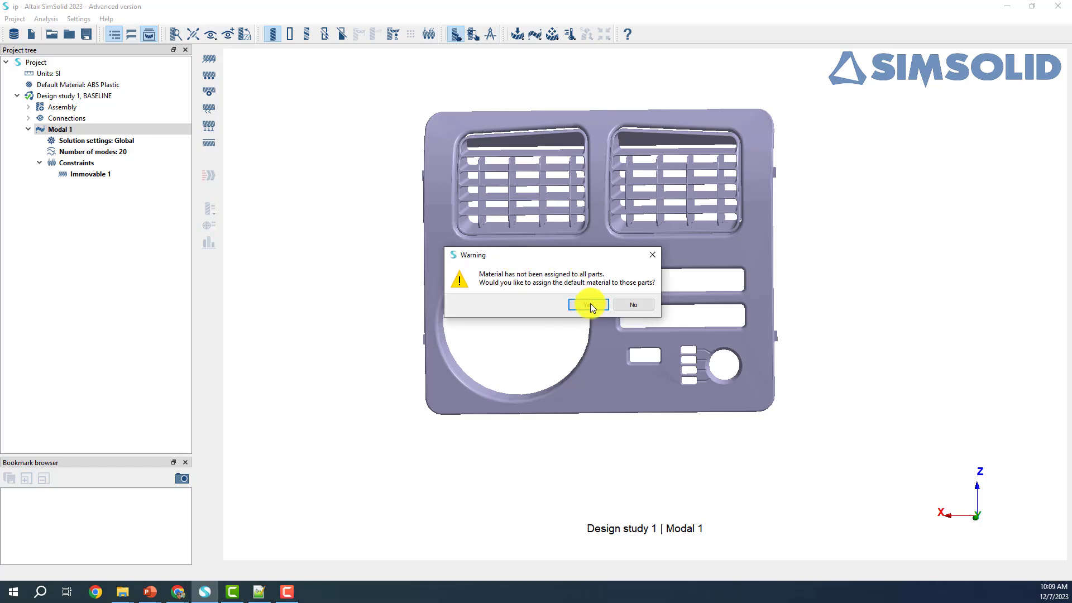
pyautogui.click(590, 306)
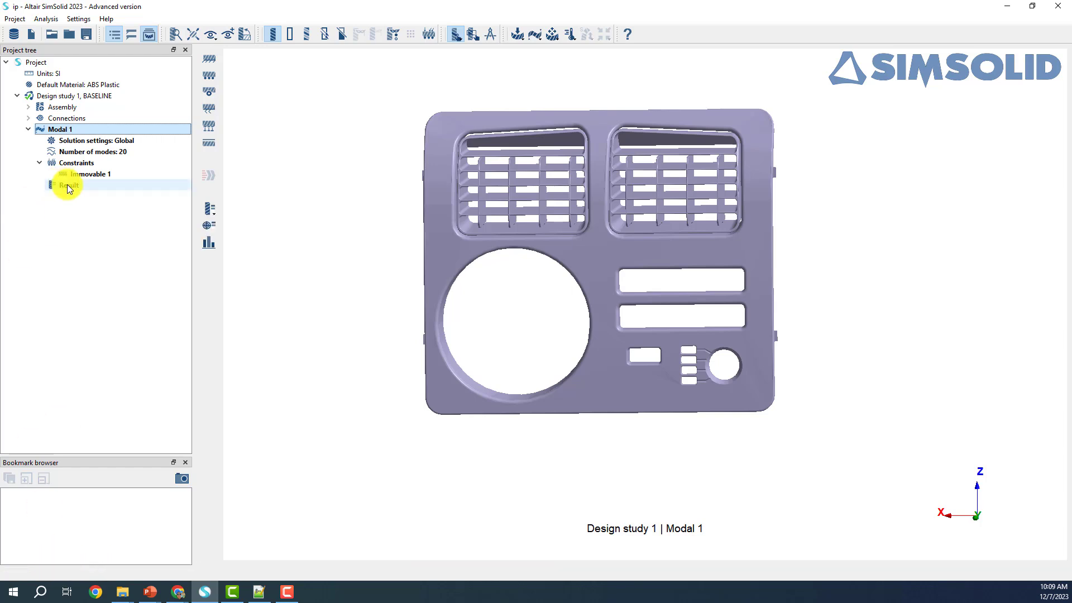
# Check the solution info of the Modal 1 result for the total runtime.
pyautogui.rightClick(67, 185)
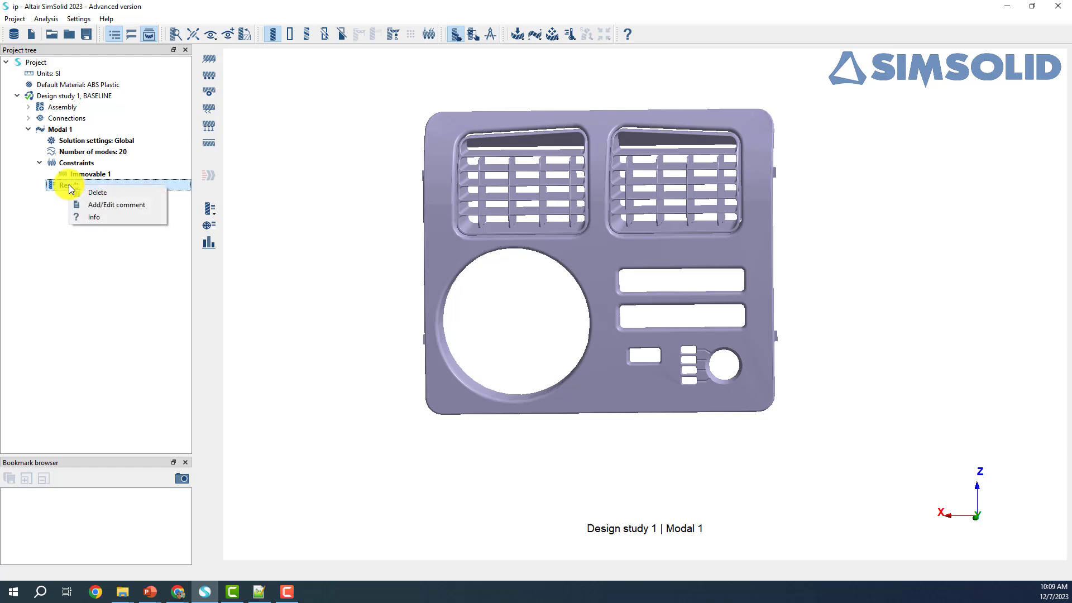
pyautogui.click(112, 219)
pyautogui.moveTo(558, 245); pyautogui.dragTo(512, 246)
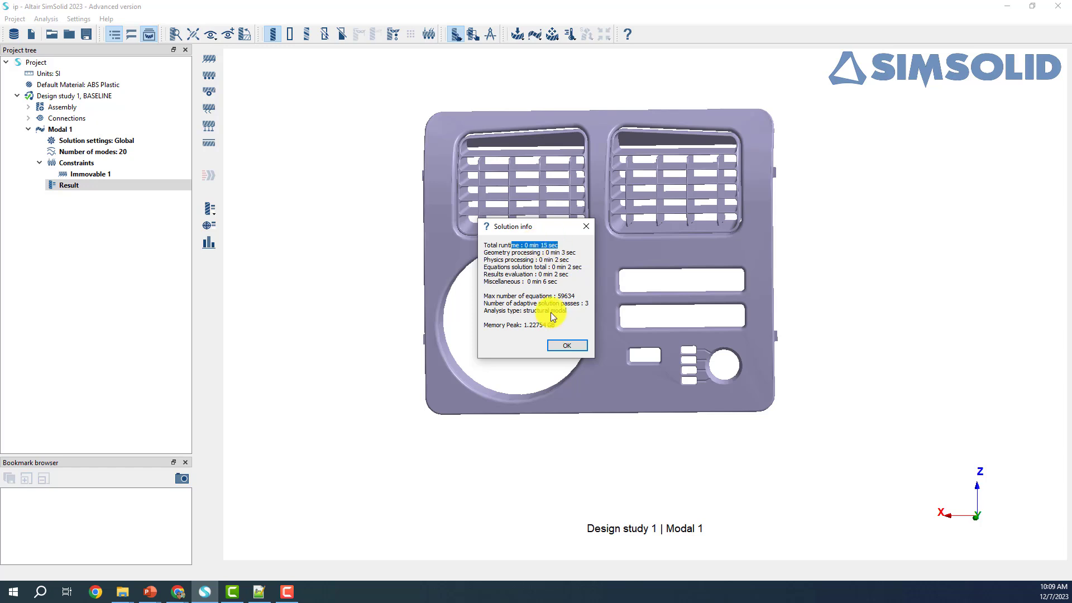
pyautogui.click(566, 350)
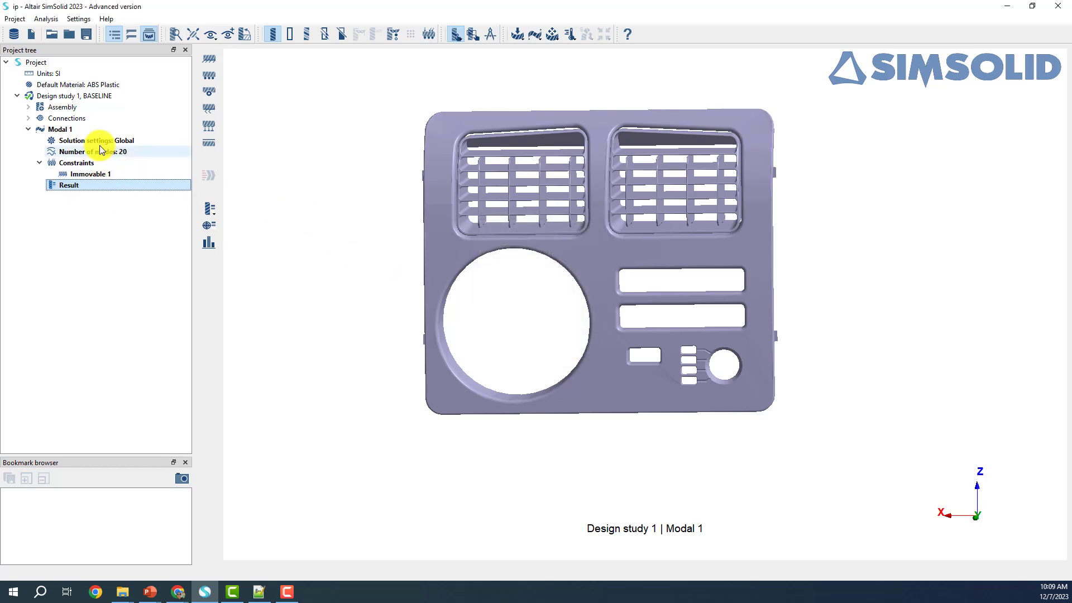
# Plot the Displacement Magnitude of Modal 1 and animate the first mode shape.
pyautogui.click(79, 129)
pyautogui.click(211, 207)
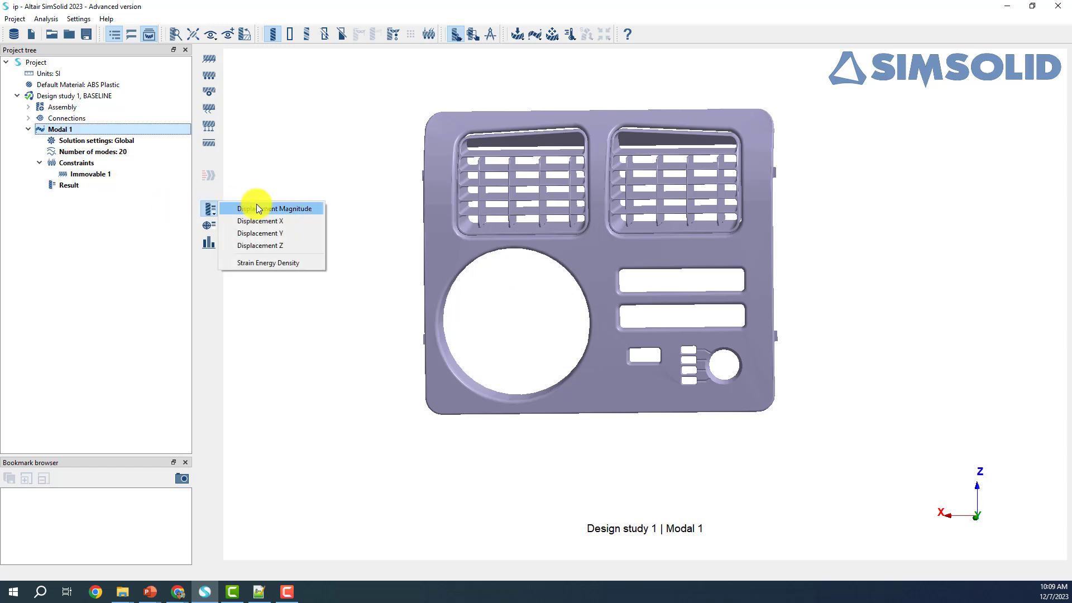
pyautogui.click(257, 208)
pyautogui.scroll(3, 681, 246)
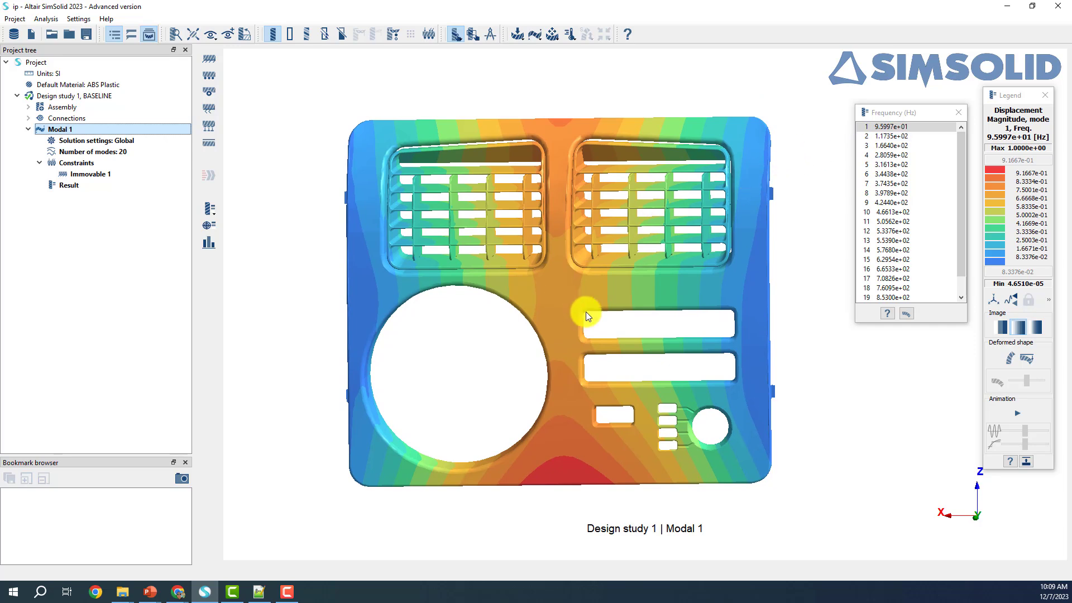
pyautogui.moveTo(588, 311); pyautogui.dragTo(595, 301)
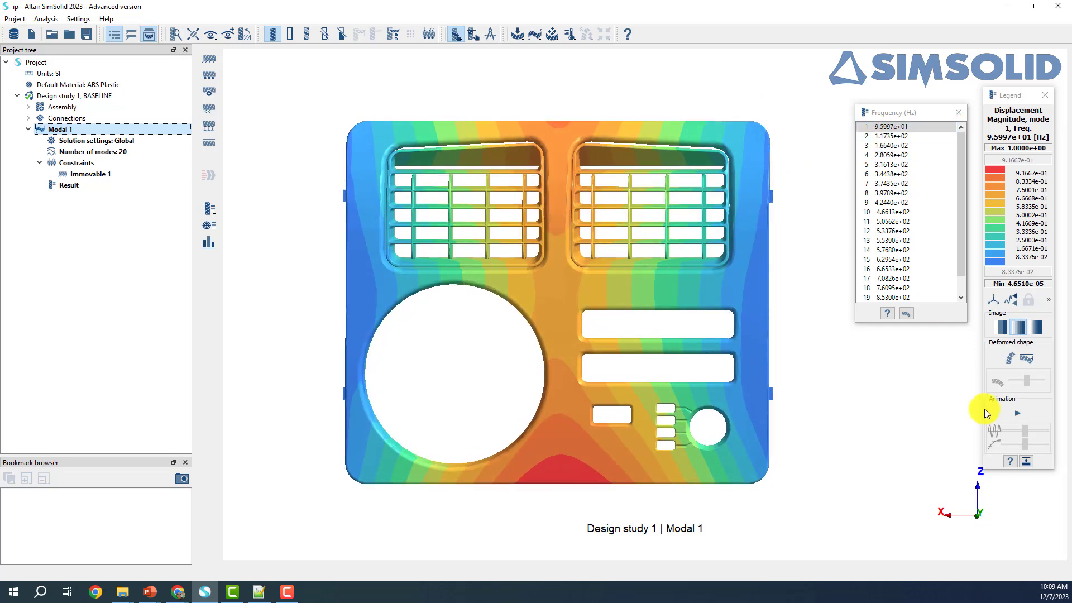
pyautogui.click(1017, 413)
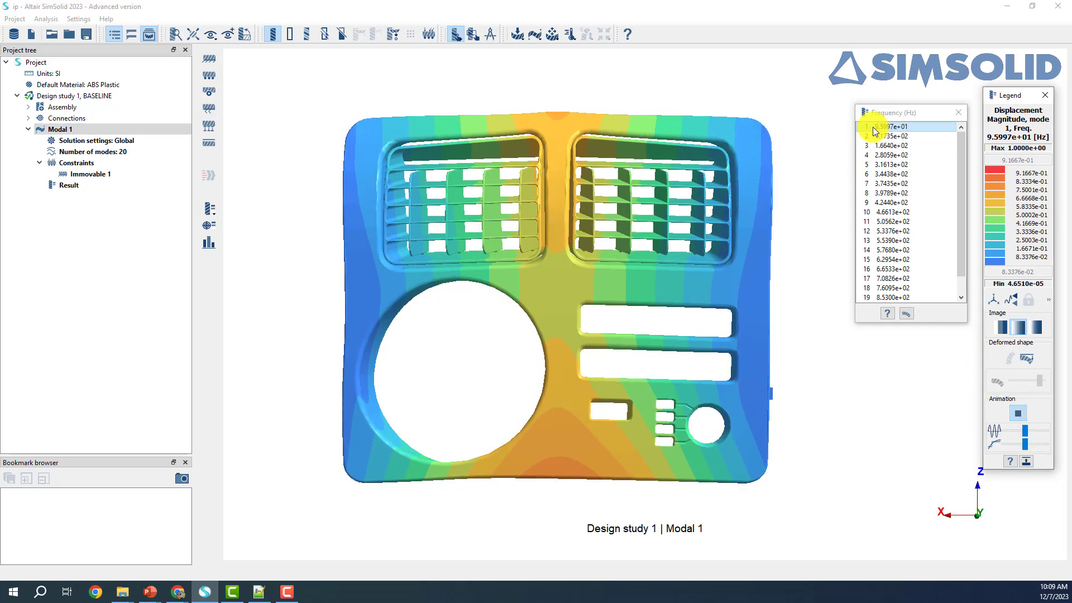
# View the animated shapes of modes 2, 3, 20 and 6, close the results plot and collapse the Modal 1 branch.
pyautogui.click(884, 137)
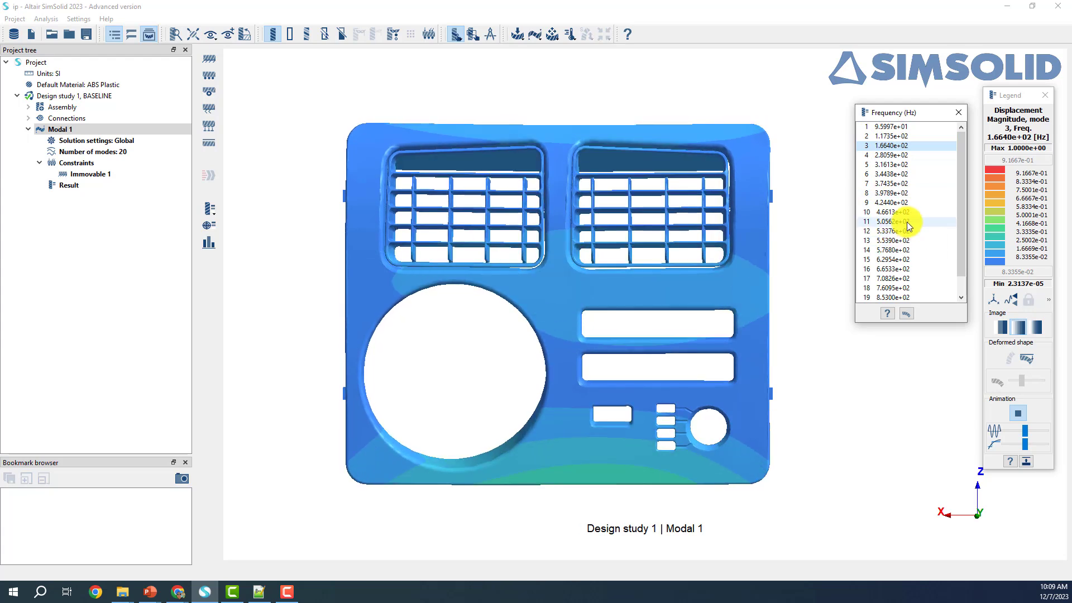
pyautogui.scroll(-1, 890, 292)
pyautogui.click(888, 288)
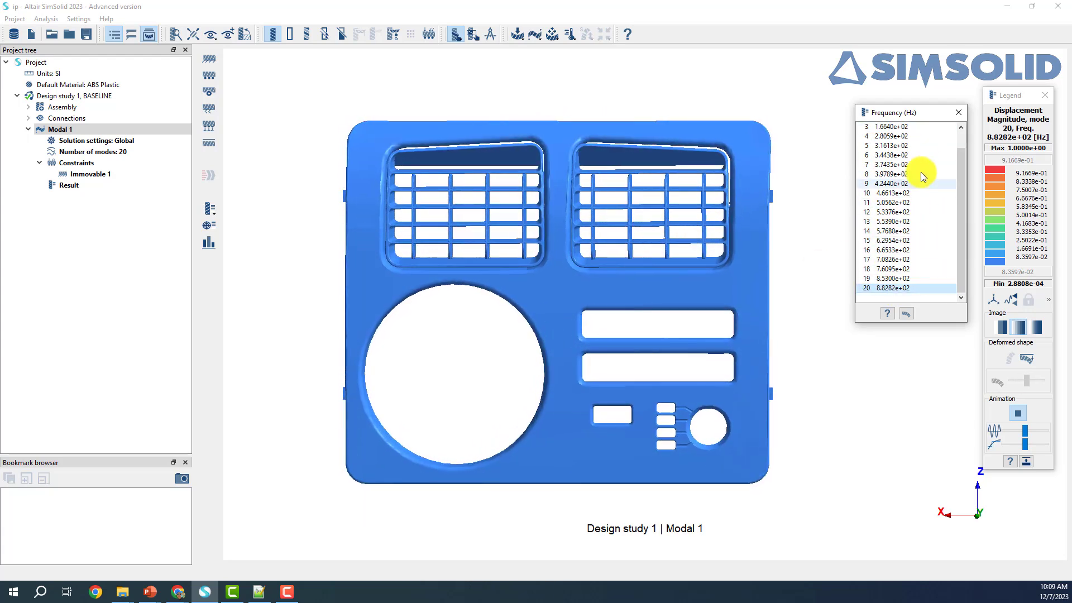
pyautogui.click(921, 155)
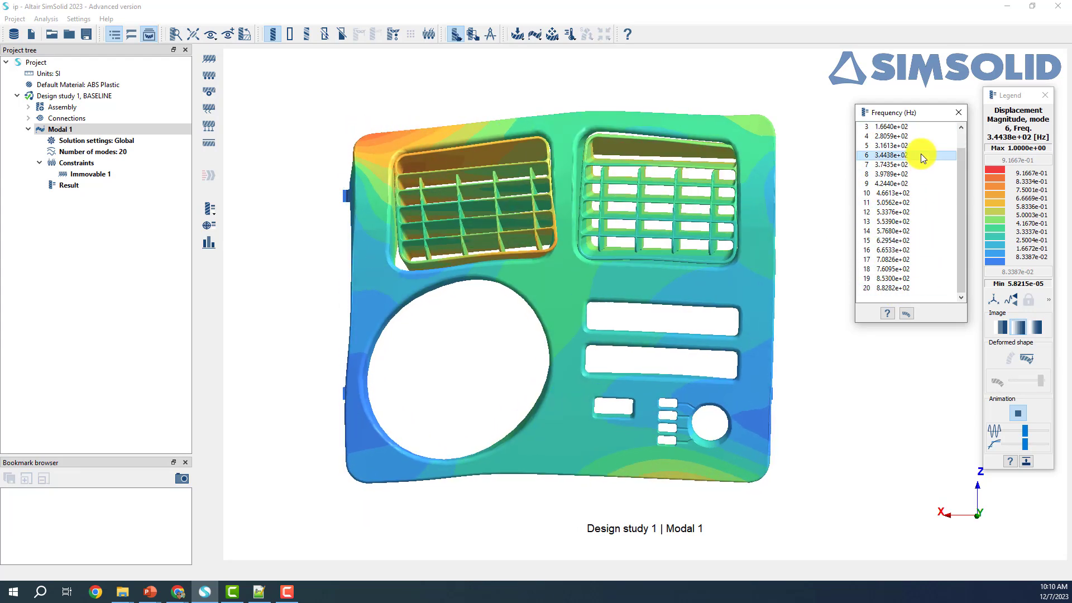
pyautogui.click(957, 112)
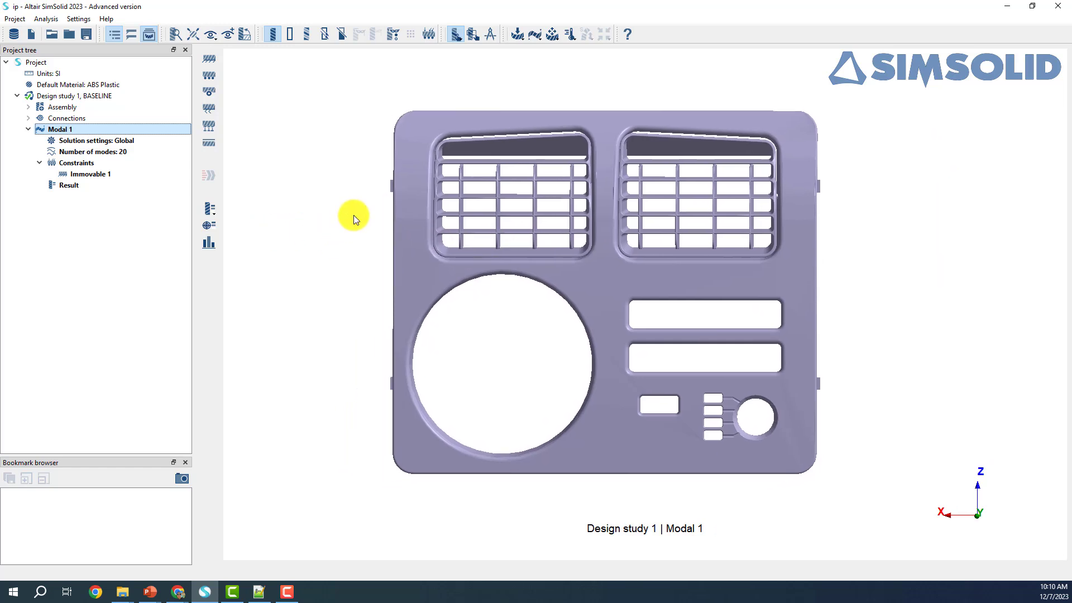
pyautogui.click(28, 129)
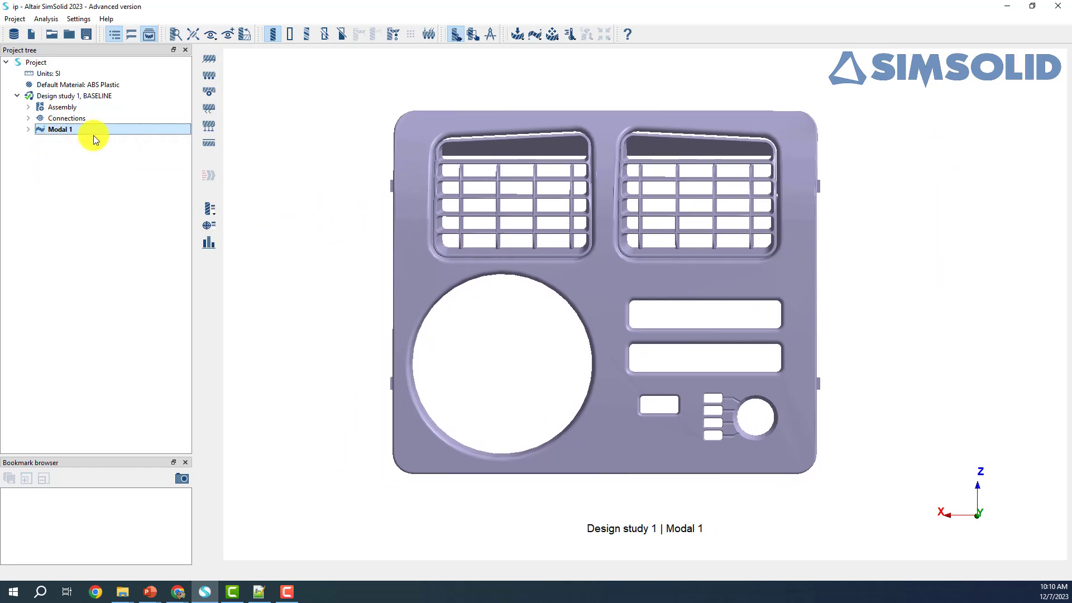
# Create a transient dynamics analysis and link it to the Modal 1 results.
pyautogui.click(31, 130)
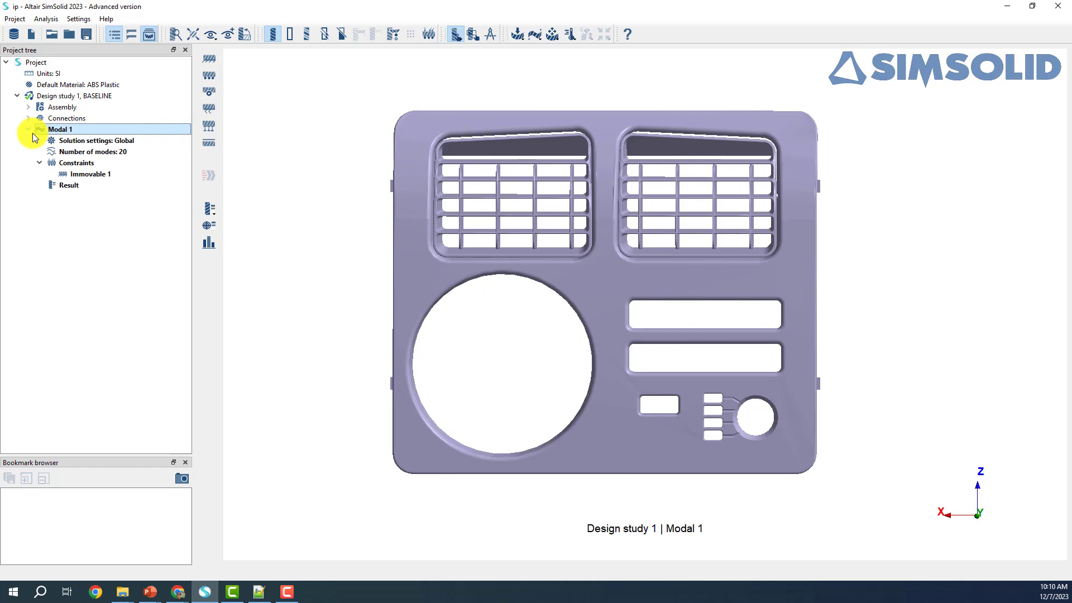
pyautogui.click(551, 36)
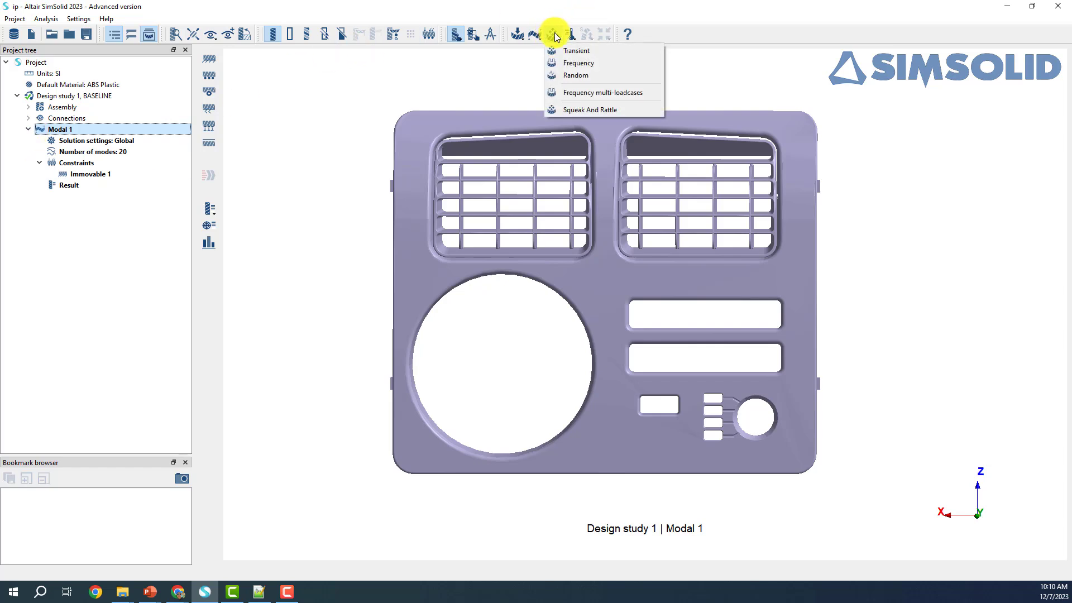
pyautogui.click(581, 52)
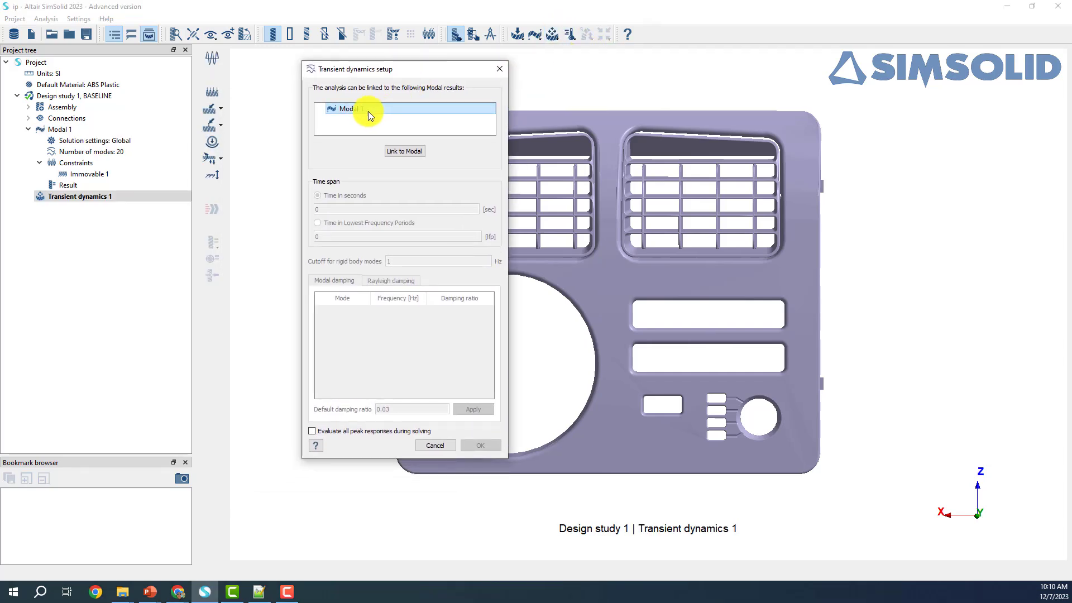
pyautogui.click(353, 111)
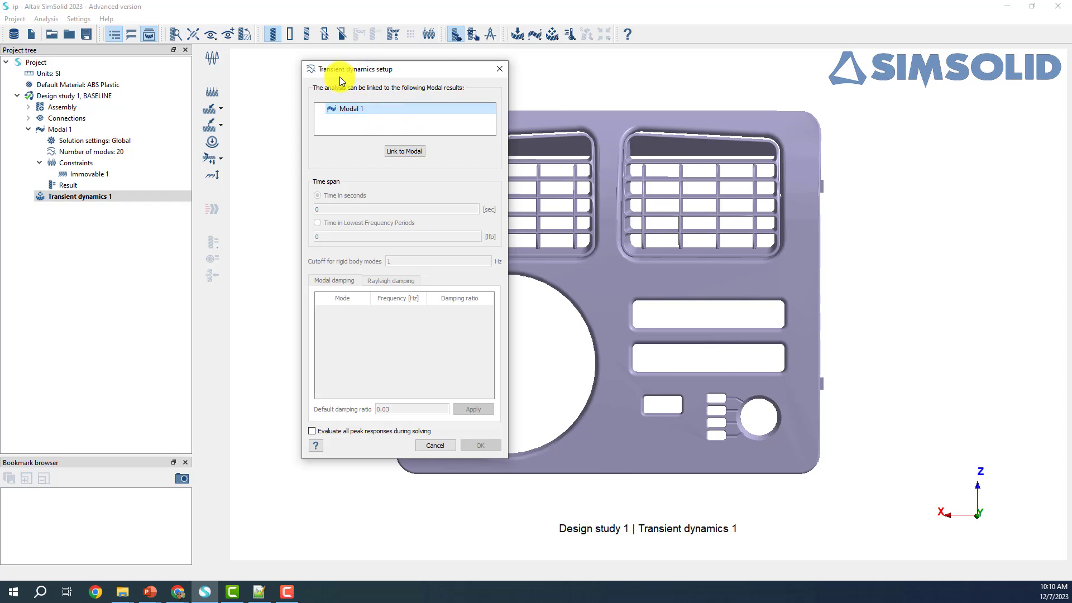
pyautogui.click(362, 110)
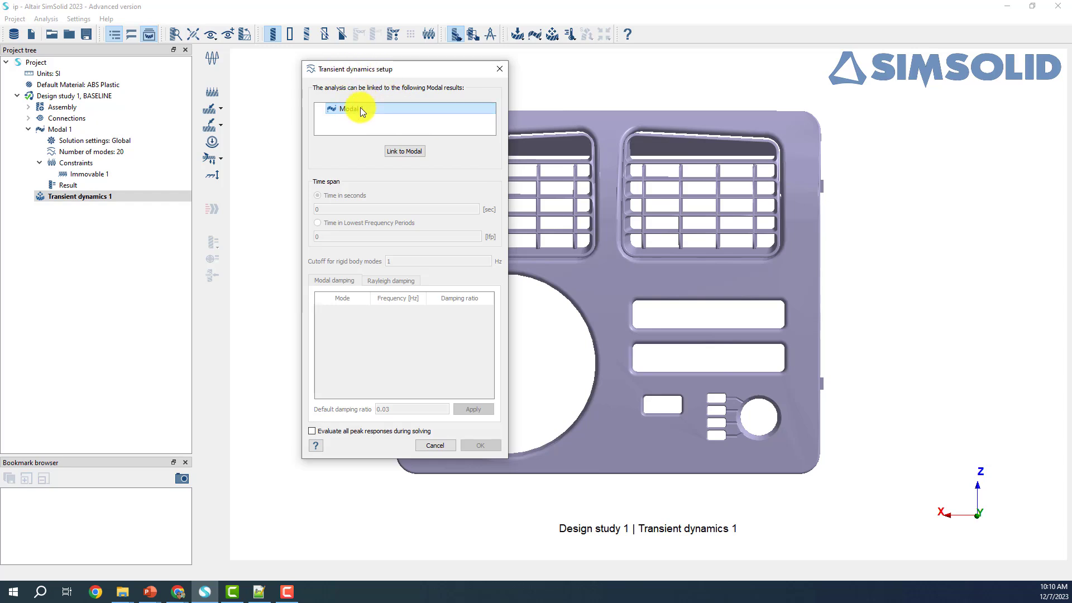
pyautogui.click(413, 152)
# Set the transient time span to 4 seconds, keep the default modal damping ratio of 0.03 and accept the setup.
pyautogui.click(352, 209)
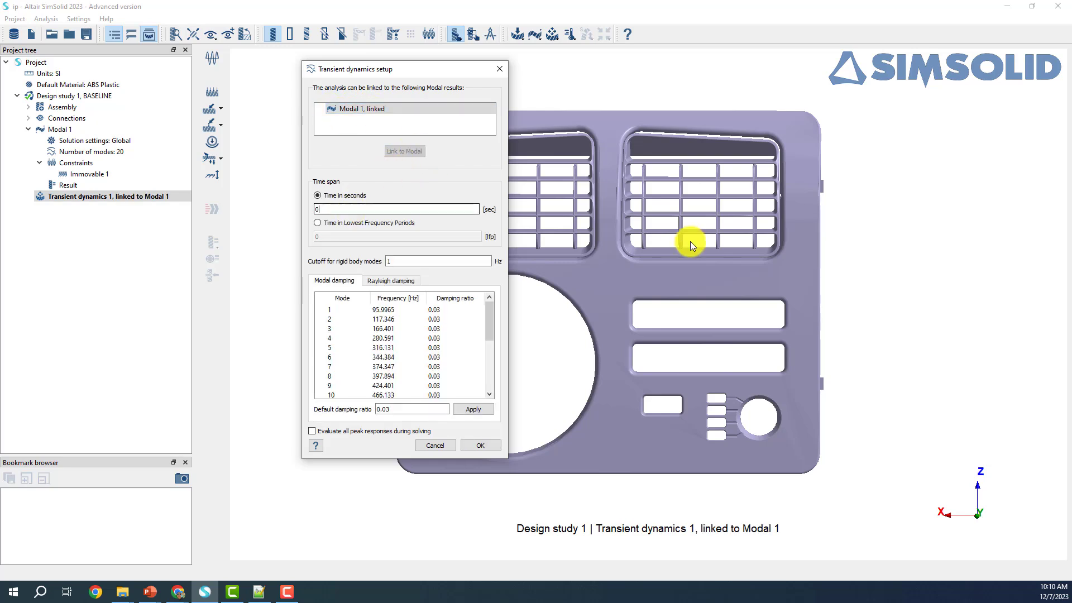
pyautogui.moveTo(337, 211); pyautogui.dragTo(297, 212)
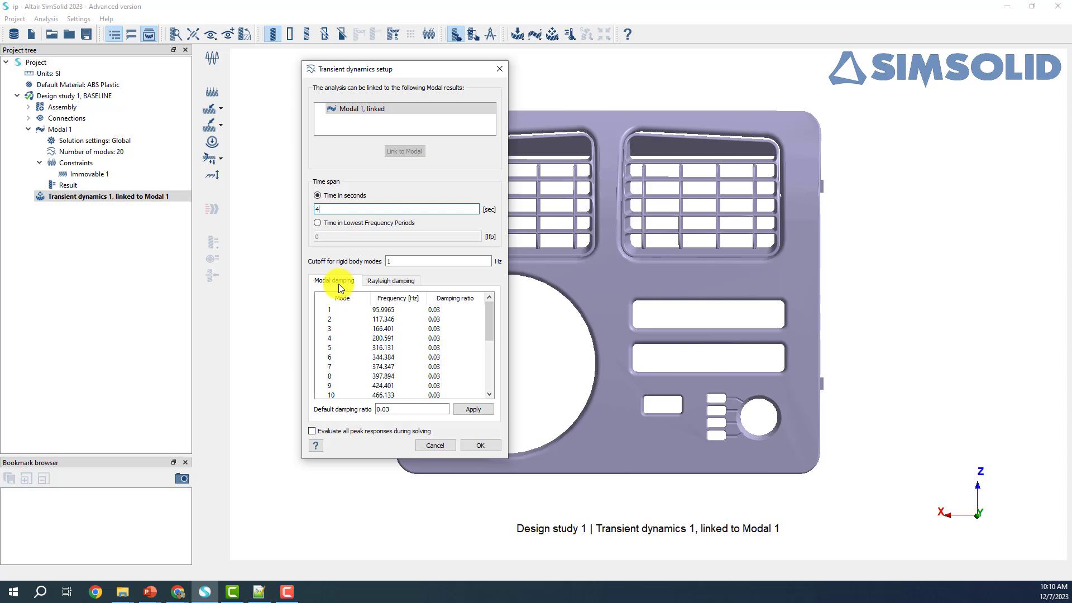
pyautogui.moveTo(491, 313); pyautogui.dragTo(502, 302)
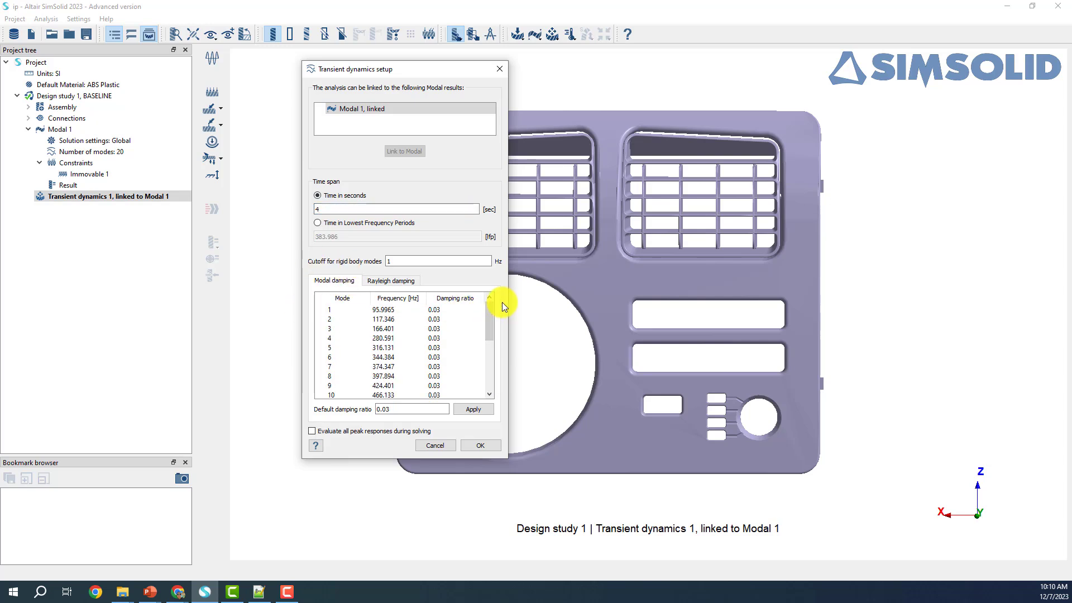
pyautogui.click(379, 410)
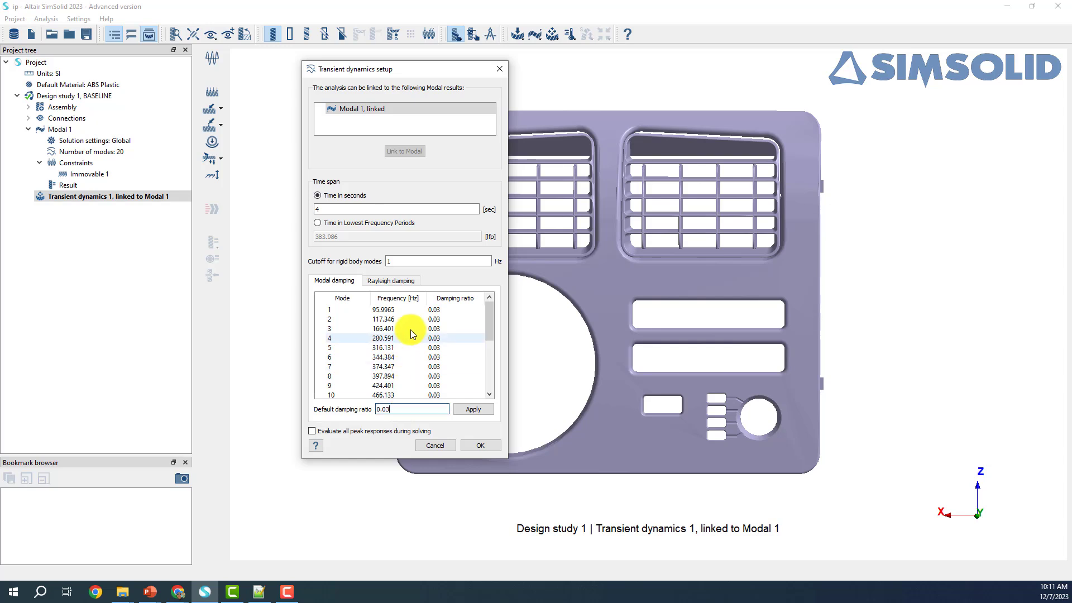
pyautogui.scroll(-3, 453, 383)
pyautogui.scroll(3, 453, 383)
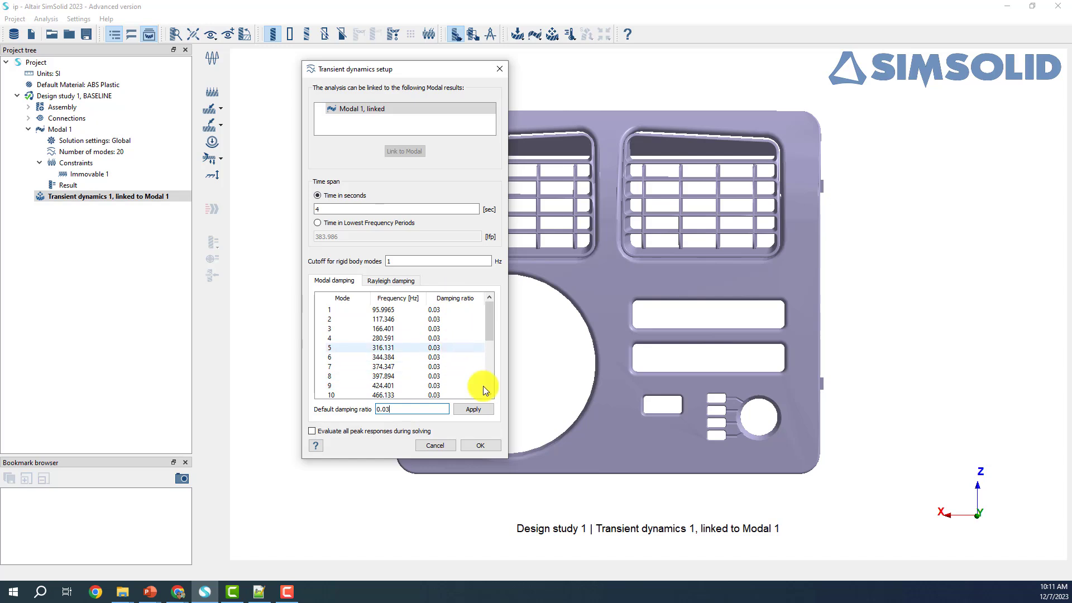
pyautogui.press('Menu')
pyautogui.click(486, 444)
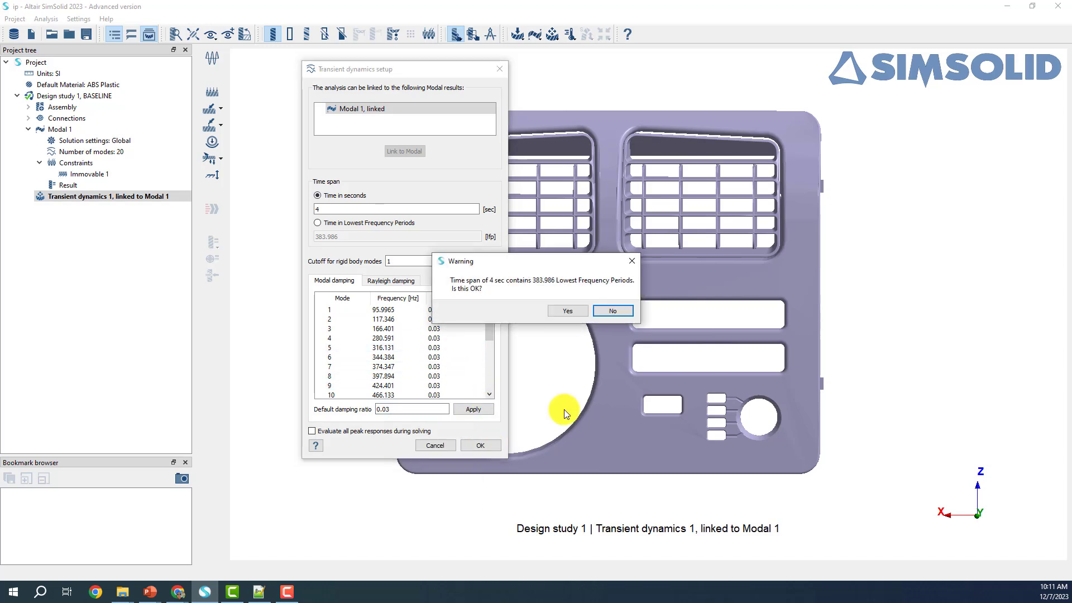
pyautogui.click(614, 310)
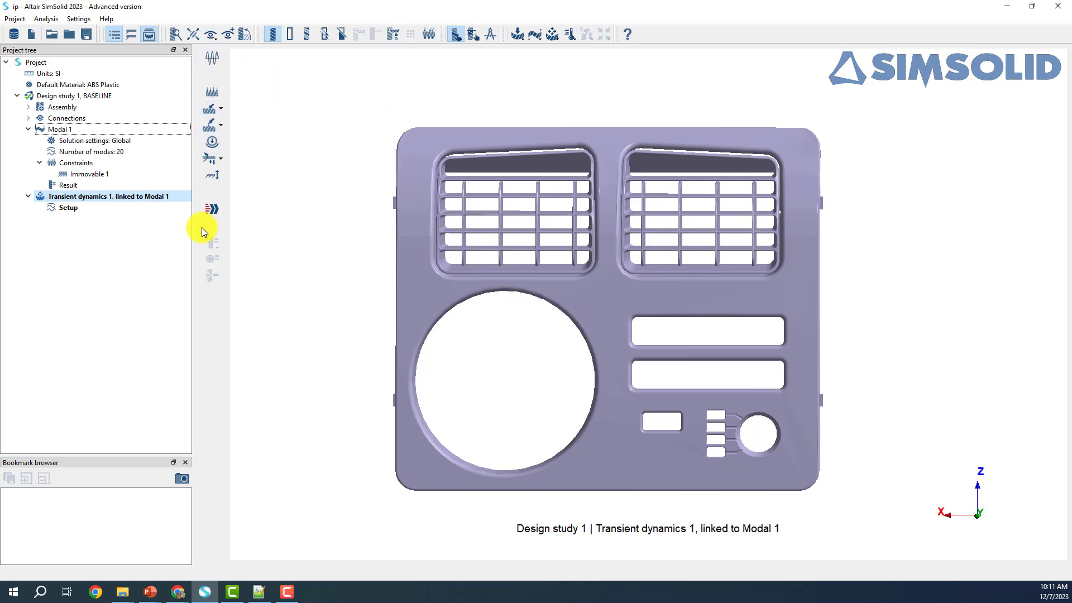
# Start a CSV import for a new time function and view the contents of Signal_200Hz.csv in Notepad++.
pyautogui.click(212, 58)
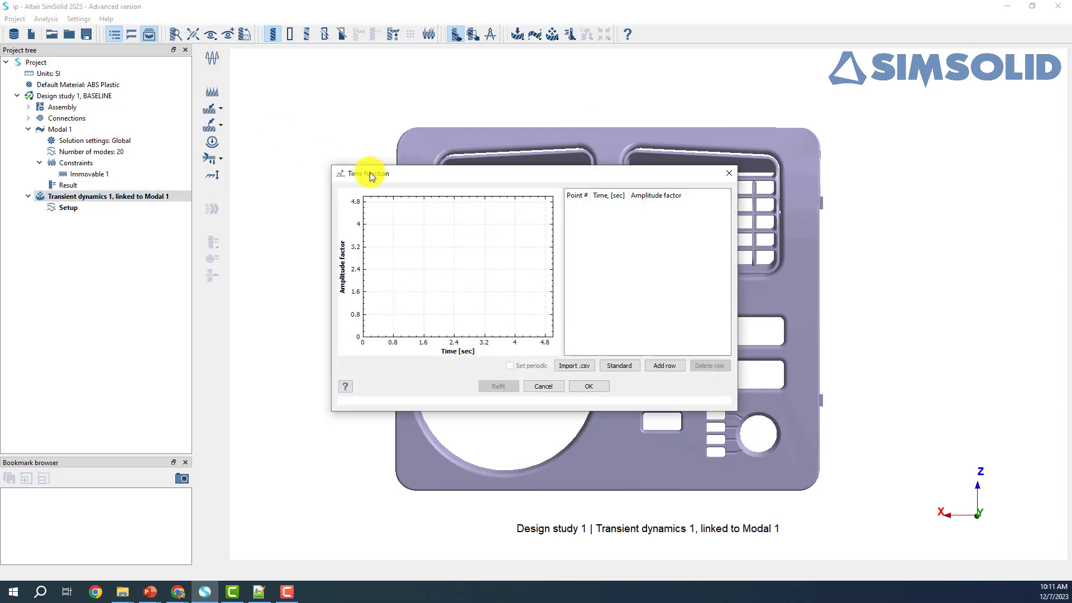
pyautogui.moveTo(363, 173); pyautogui.dragTo(404, 127)
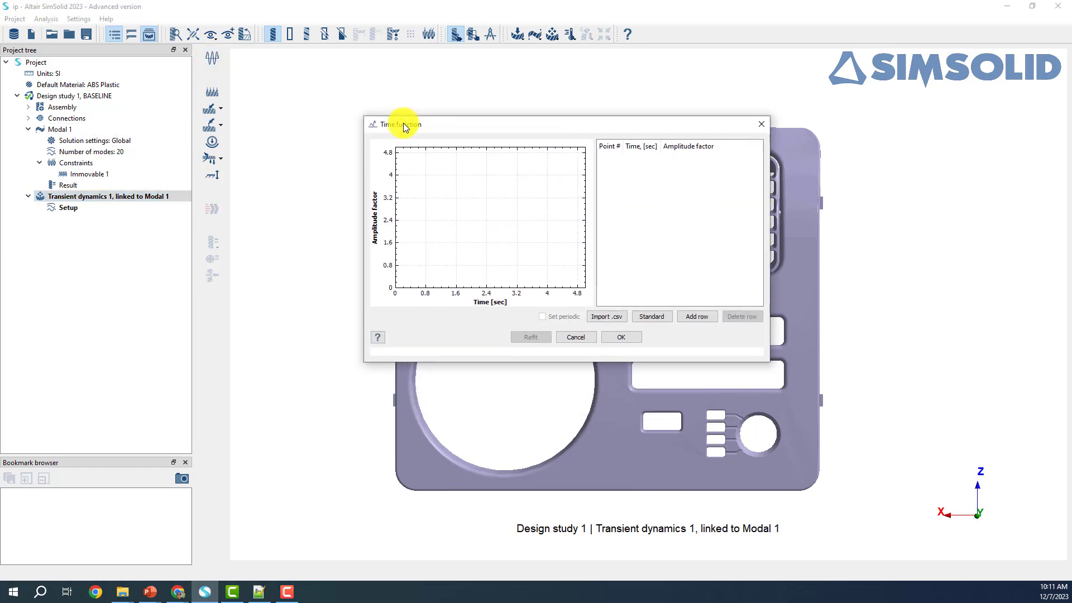
pyautogui.click(614, 320)
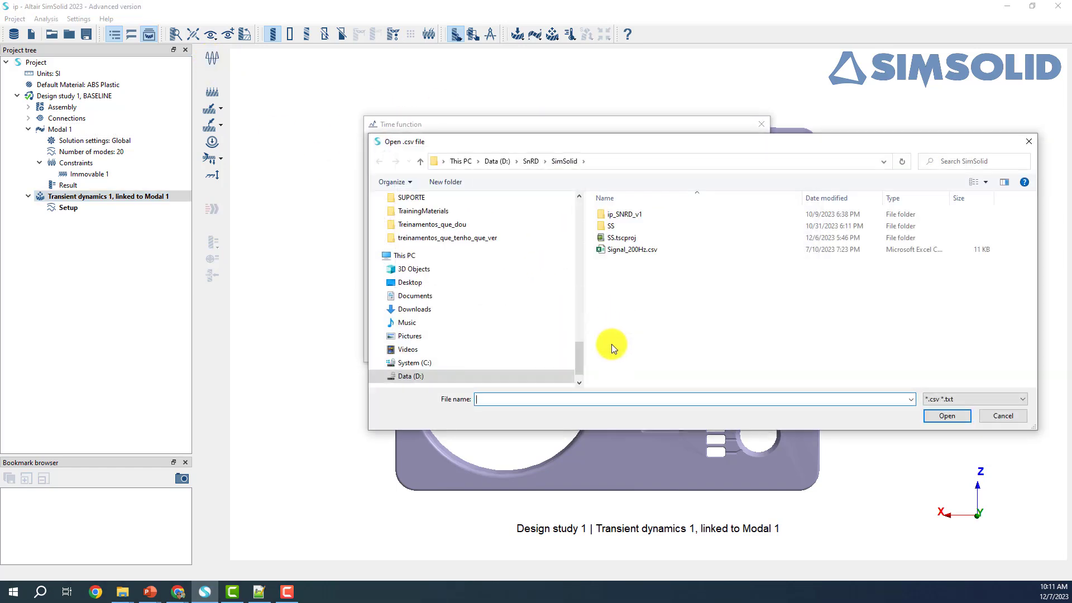
pyautogui.click(622, 251)
pyautogui.rightClick(625, 251)
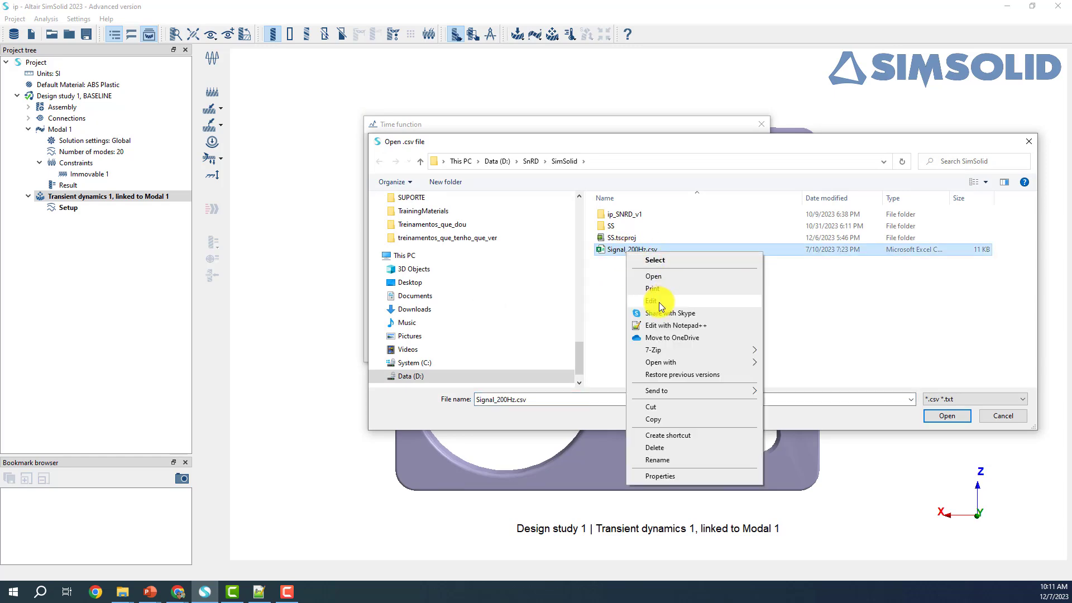
pyautogui.click(675, 327)
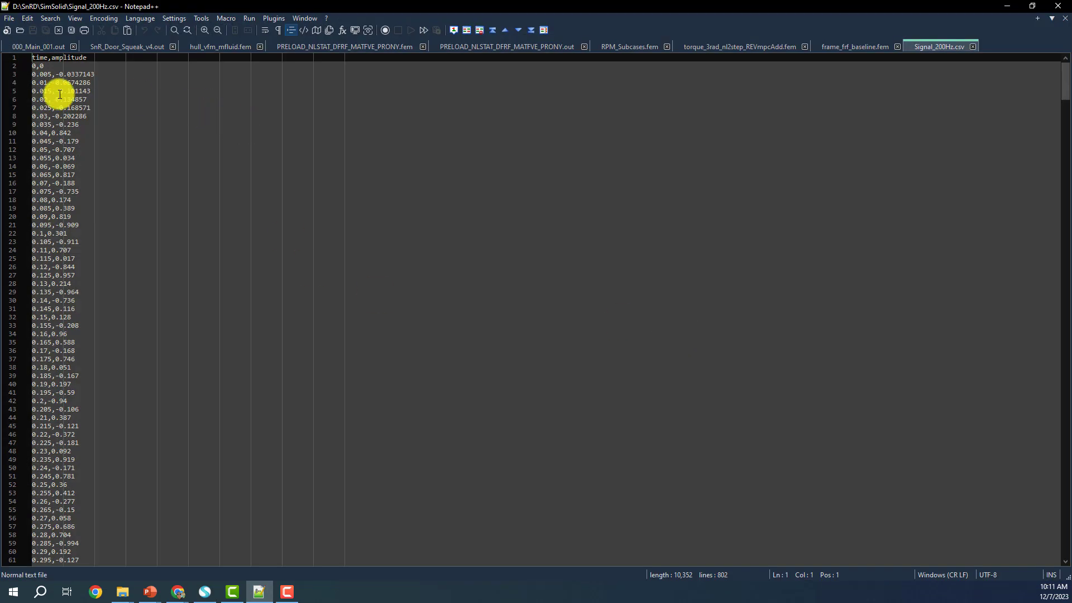
pyautogui.click(34, 65)
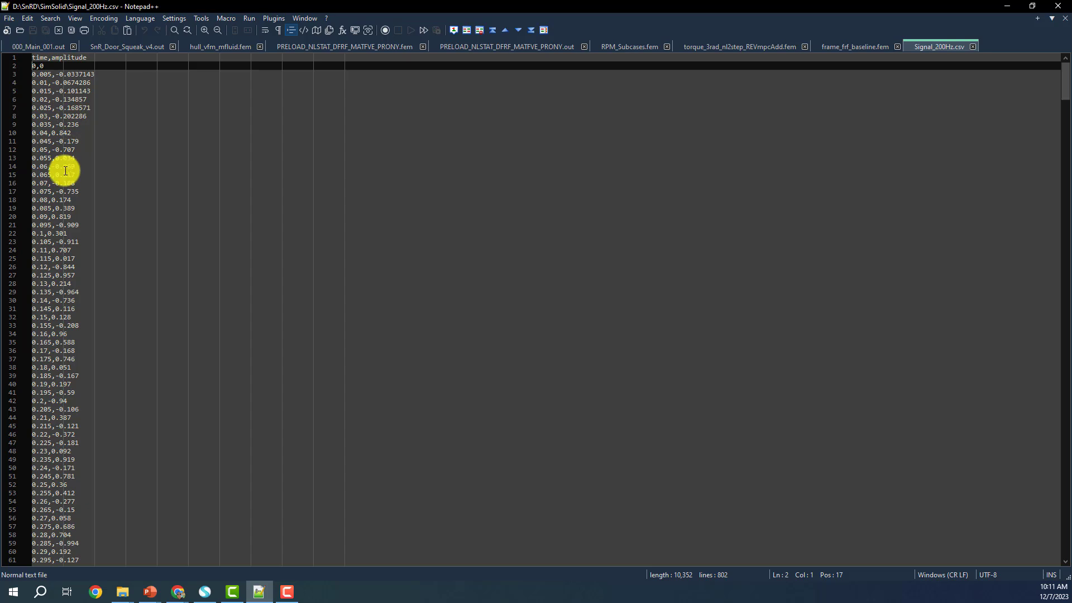
# Return to SimSolid, import Signal_200Hz.csv as the time and amplitude curve, and save the time function.
pyautogui.click(1007, 7)
pyautogui.click(947, 416)
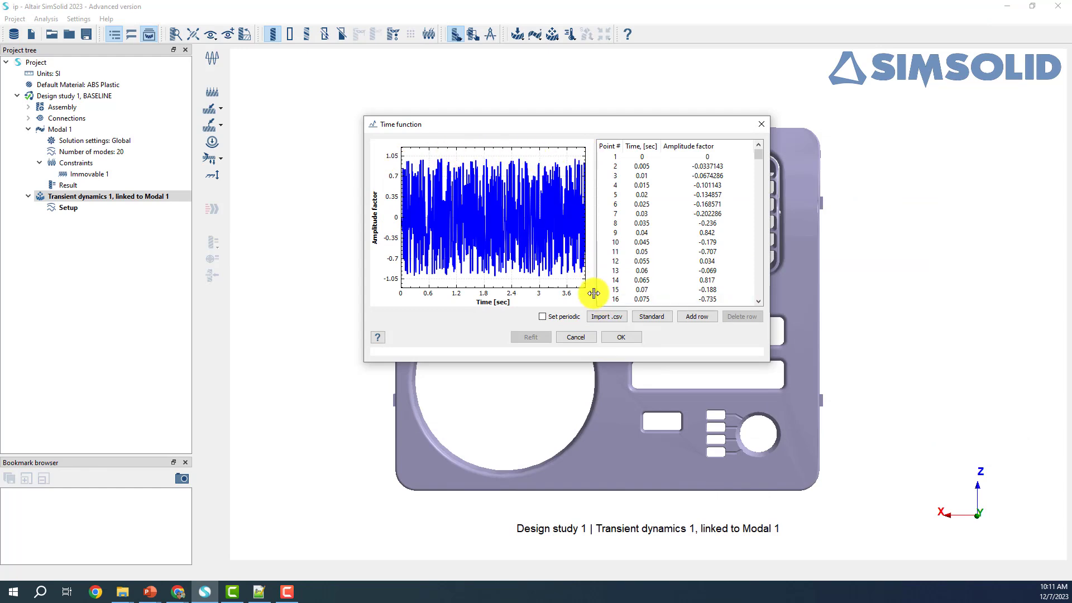
pyautogui.click(620, 337)
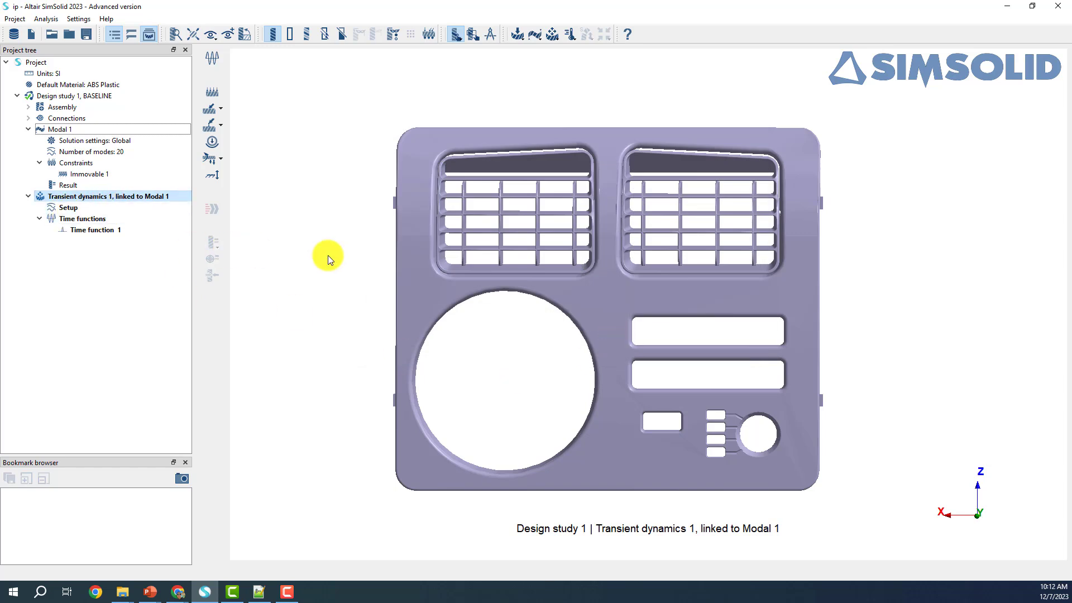
pyautogui.moveTo(347, 296); pyautogui.dragTo(462, 434, button='middle')
pyautogui.scroll(2, 426, 238)
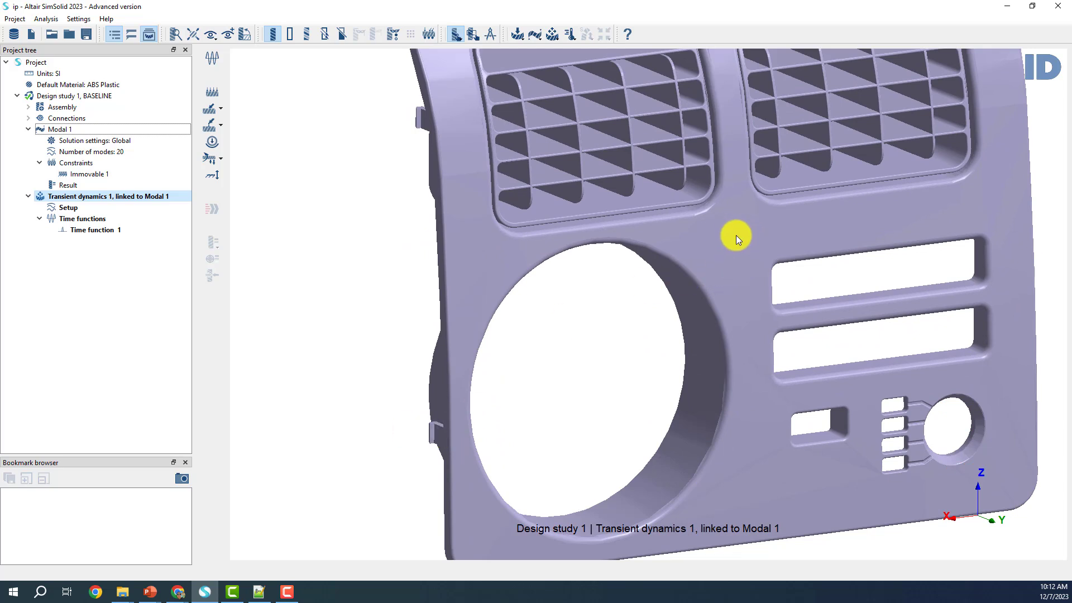
pyautogui.scroll(-2, 736, 231)
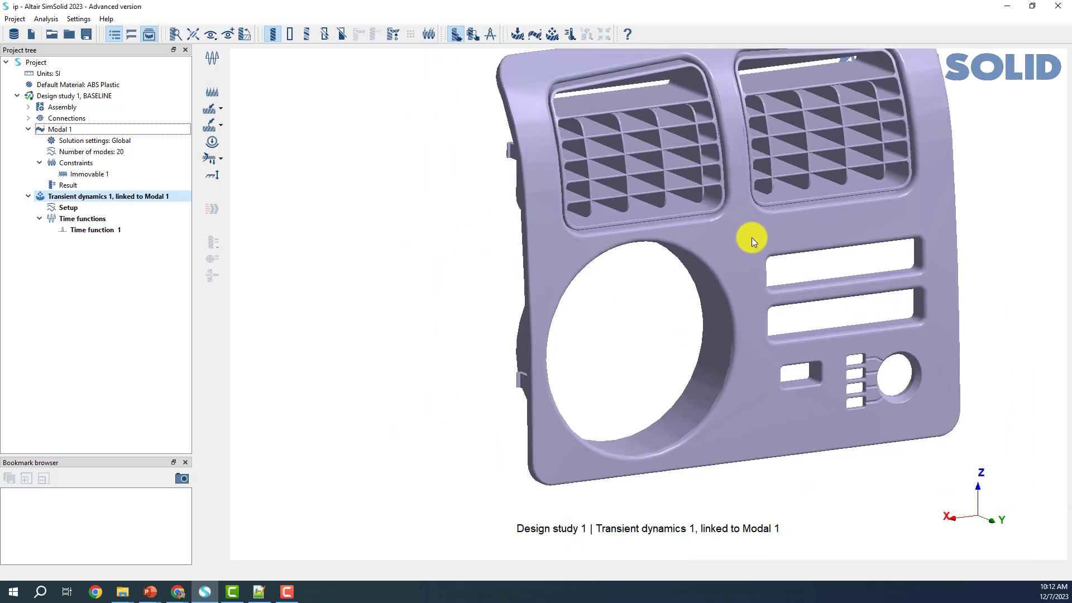
pyautogui.moveTo(752, 237); pyautogui.dragTo(703, 324, button='middle')
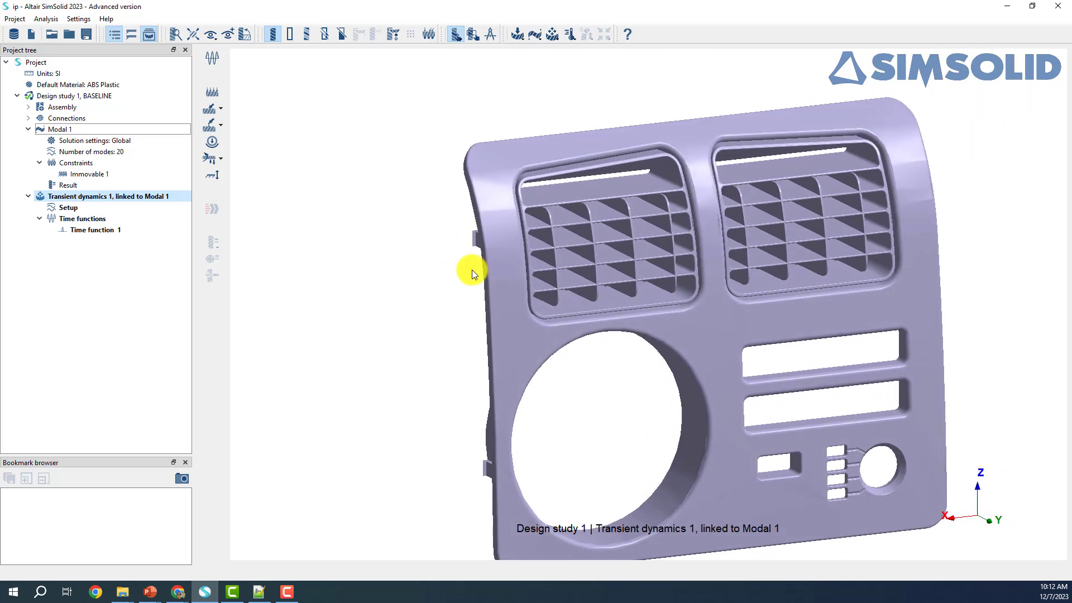
pyautogui.moveTo(561, 293); pyautogui.dragTo(364, 199, button='middle')
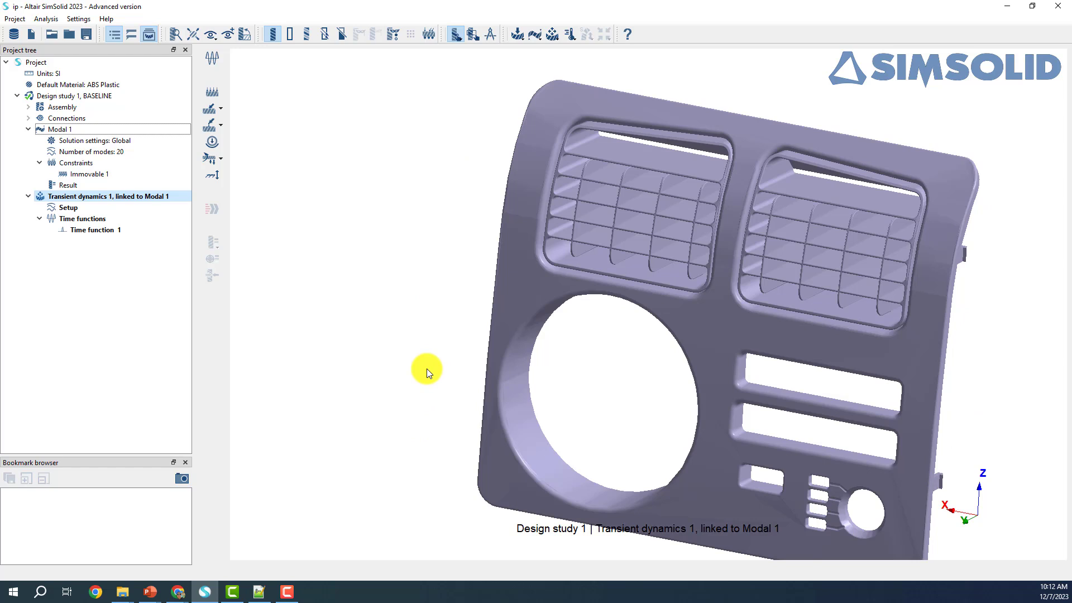
pyautogui.moveTo(478, 156); pyautogui.dragTo(627, 242, button='middle')
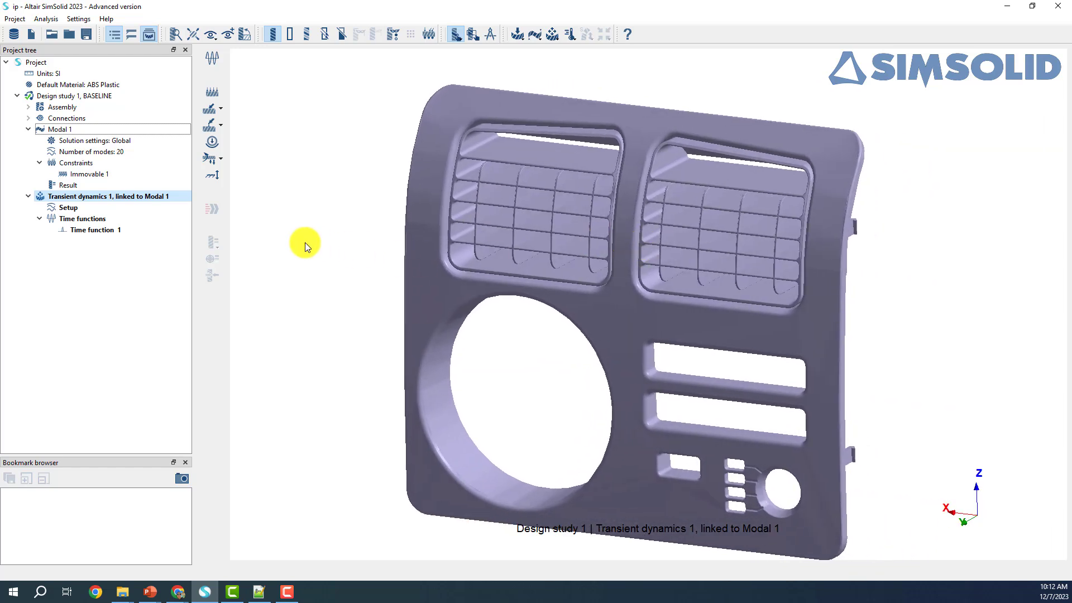
# Start a base excitation for the transient analysis and apply it to the Immovable 1 support.
pyautogui.click(216, 176)
pyautogui.moveTo(305, 91); pyautogui.dragTo(330, 38)
pyautogui.click(304, 92)
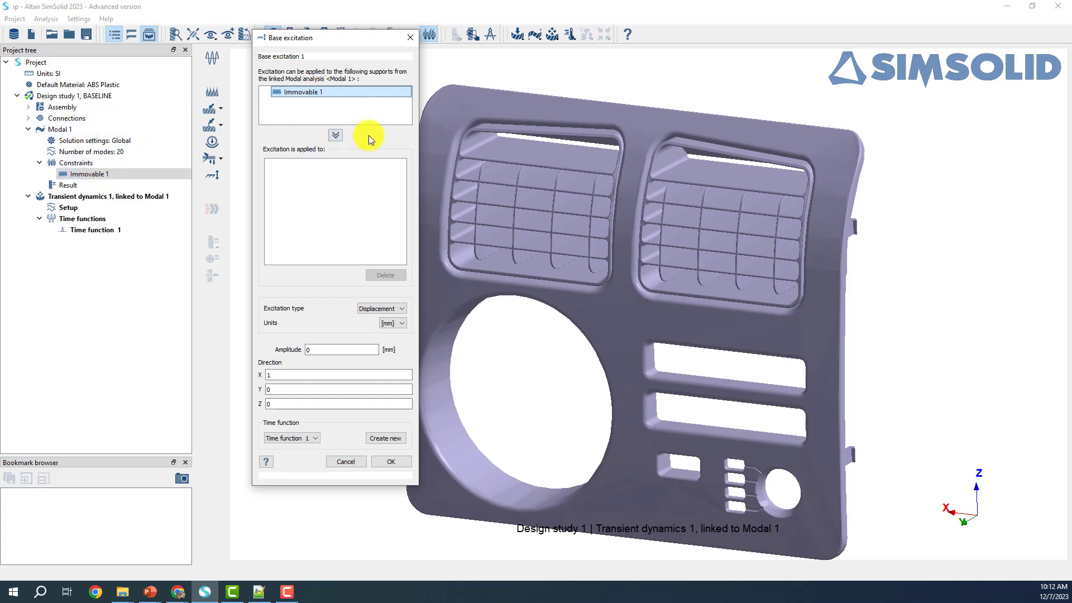
pyautogui.click(335, 136)
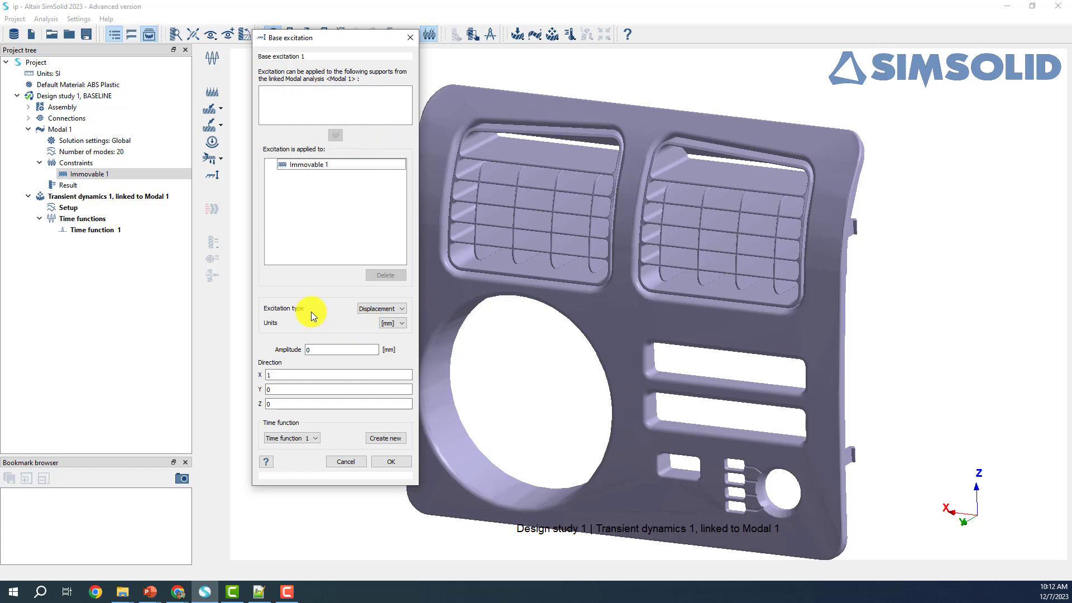
# Define the base excitation as a 1 mm displacement in direction 0, 0, 1 using Time function 1, and confirm it.
pyautogui.click(385, 311)
pyautogui.doubleClick(335, 350)
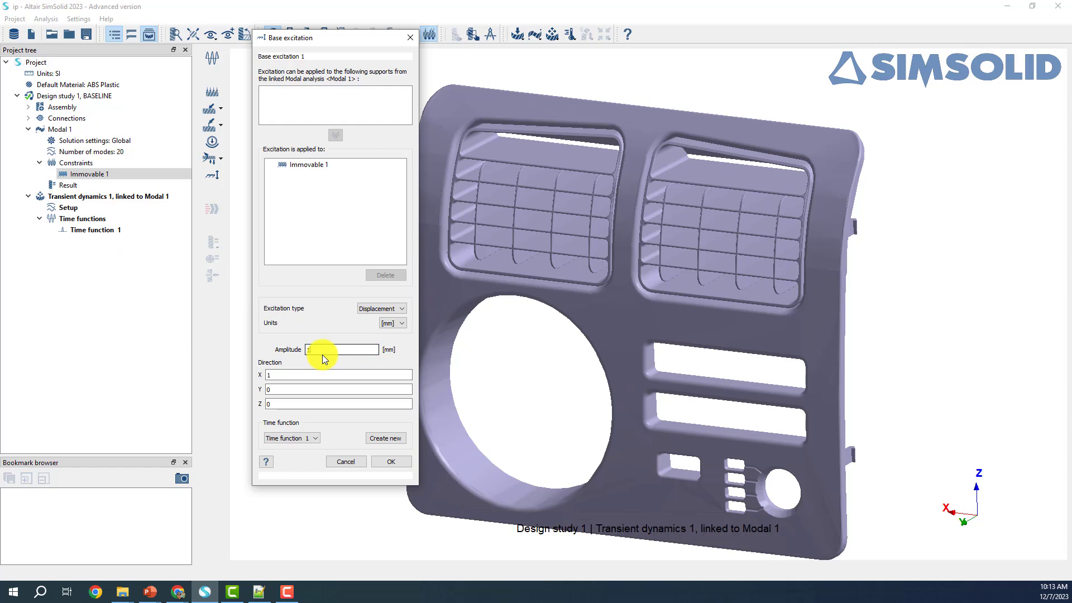
pyautogui.moveTo(280, 376); pyautogui.dragTo(252, 376)
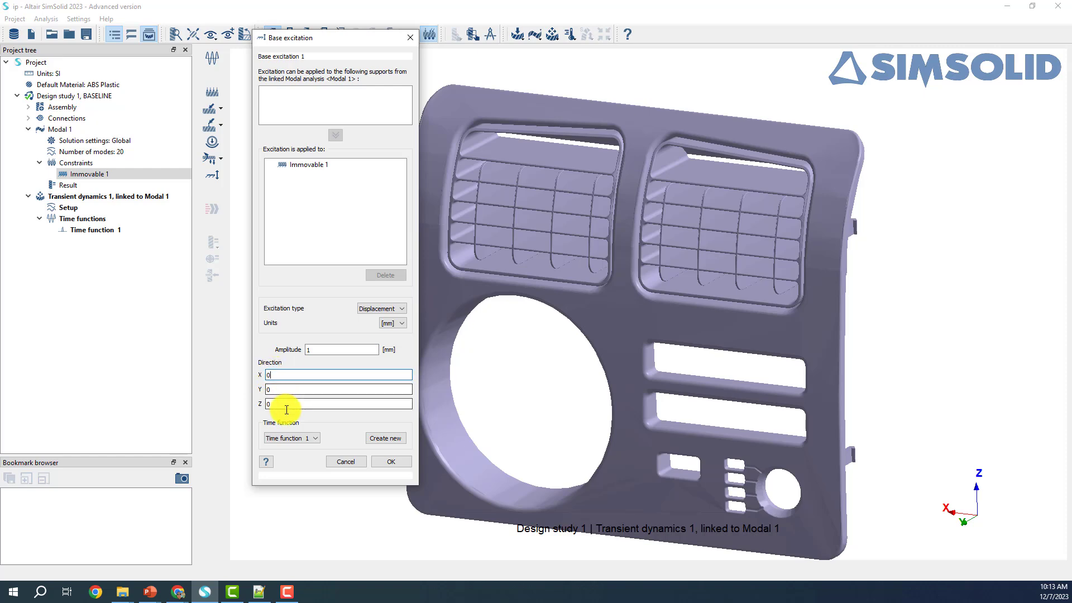
pyautogui.moveTo(280, 405); pyautogui.dragTo(248, 413)
pyautogui.write('1')
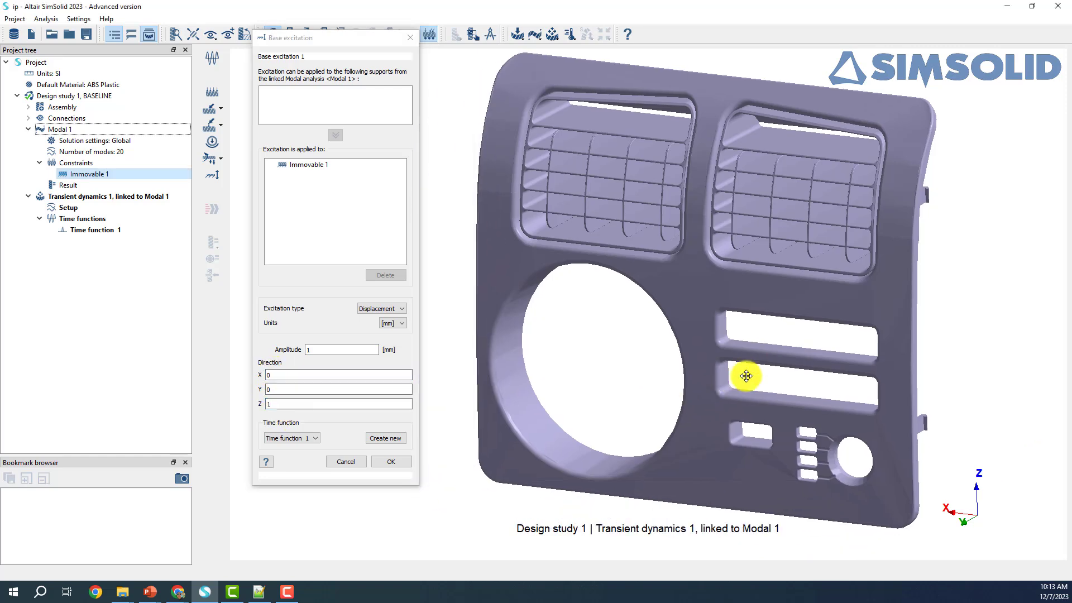
pyautogui.scroll(-4, 747, 373)
pyautogui.moveTo(703, 279); pyautogui.dragTo(731, 258)
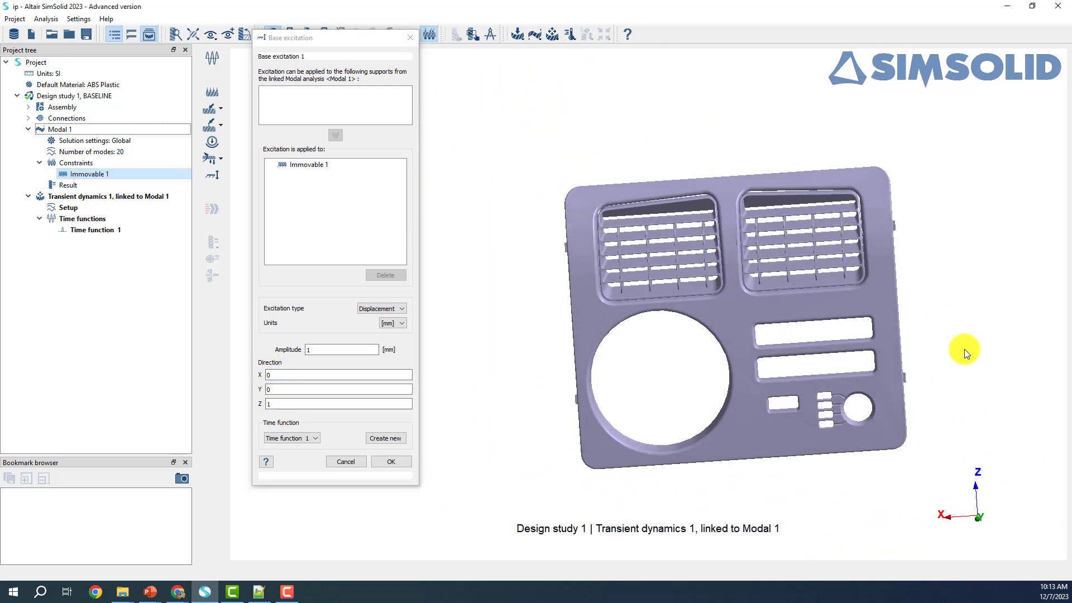
pyautogui.moveTo(965, 351); pyautogui.dragTo(966, 386)
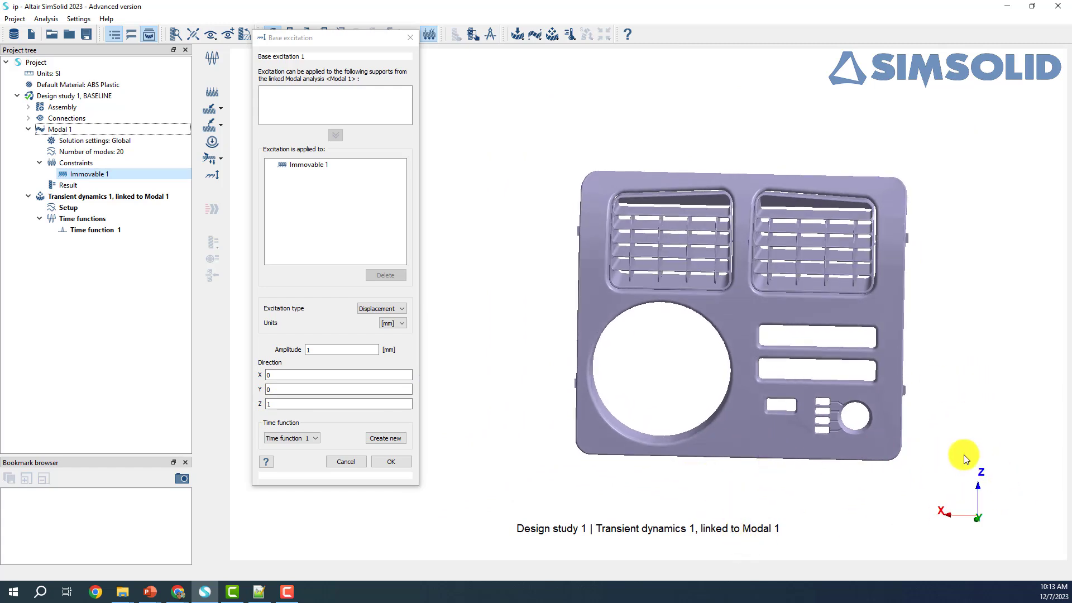
pyautogui.moveTo(963, 455); pyautogui.dragTo(938, 433)
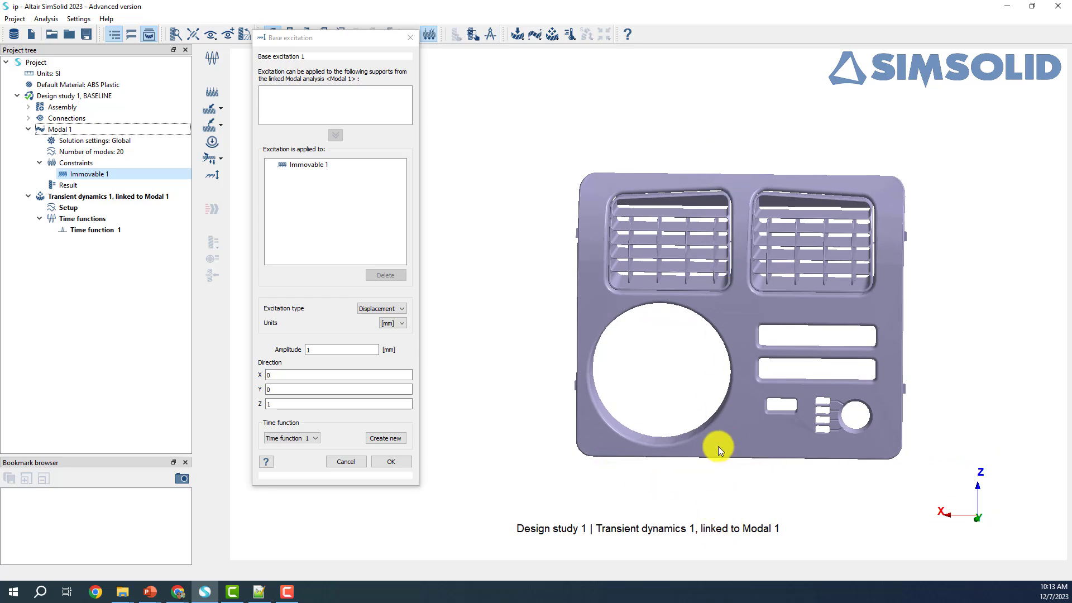
pyautogui.click(389, 458)
# Solve the transient dynamics analysis linked to Modal 1.
pyautogui.moveTo(390, 455); pyautogui.dragTo(272, 280)
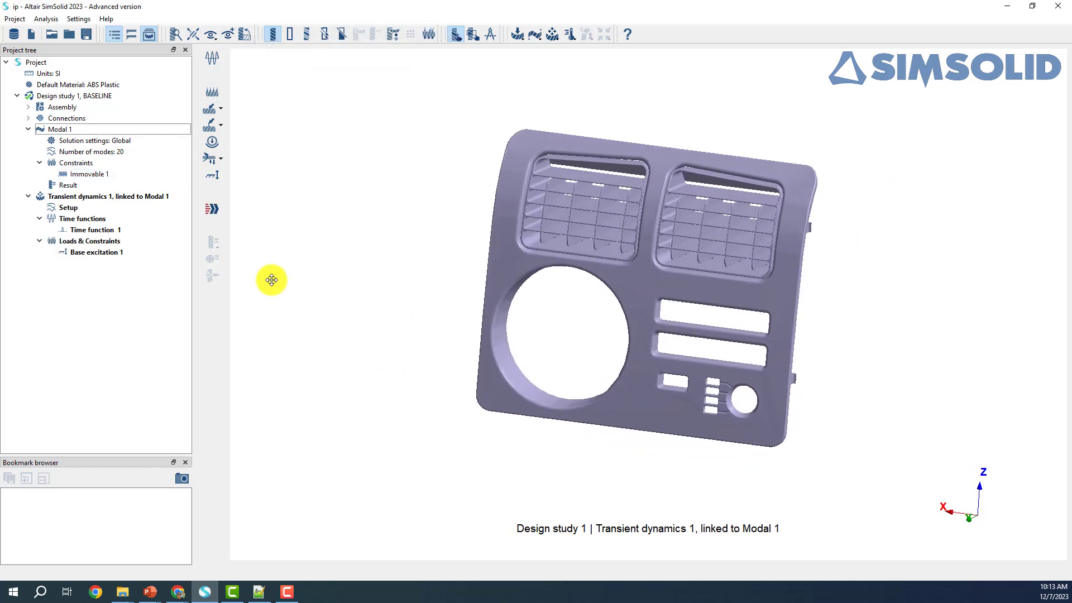
pyautogui.moveTo(271, 280); pyautogui.dragTo(197, 261, button='right')
pyautogui.click(119, 197)
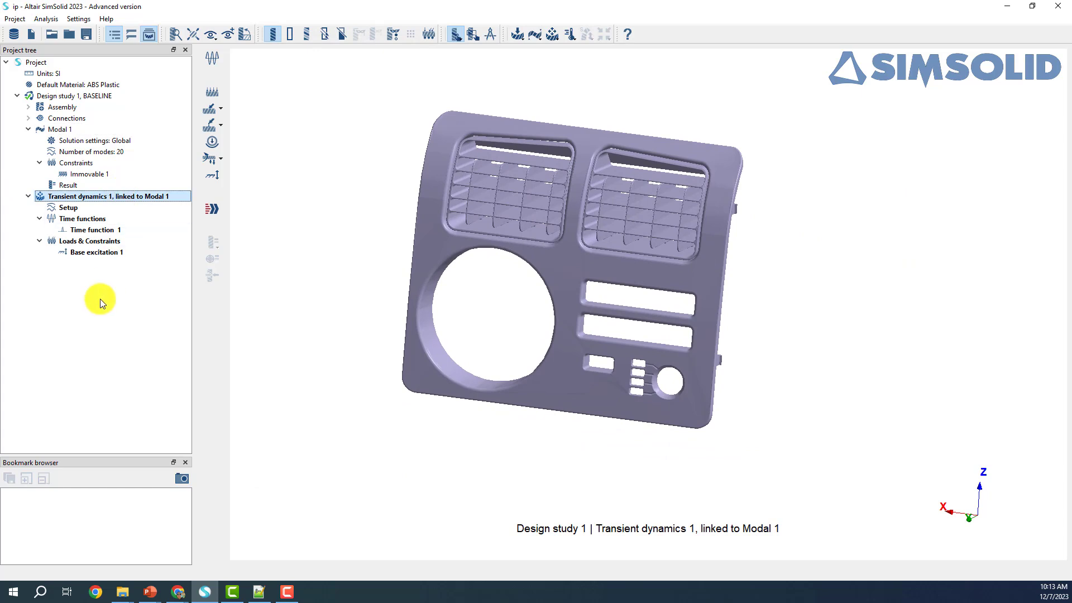
pyautogui.click(212, 209)
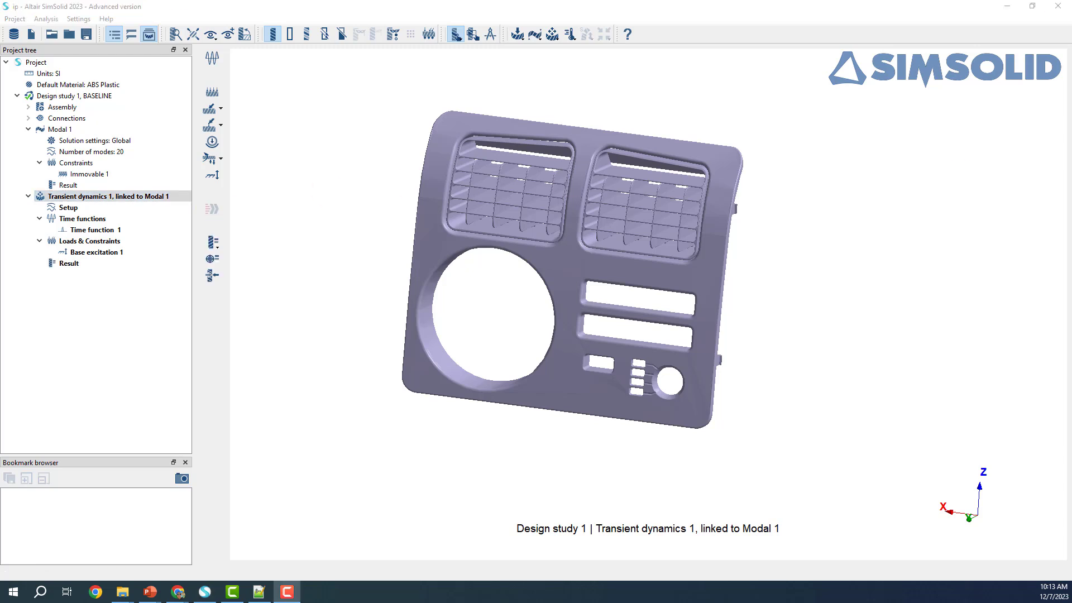
pyautogui.moveTo(693, 345); pyautogui.dragTo(746, 321, button='right')
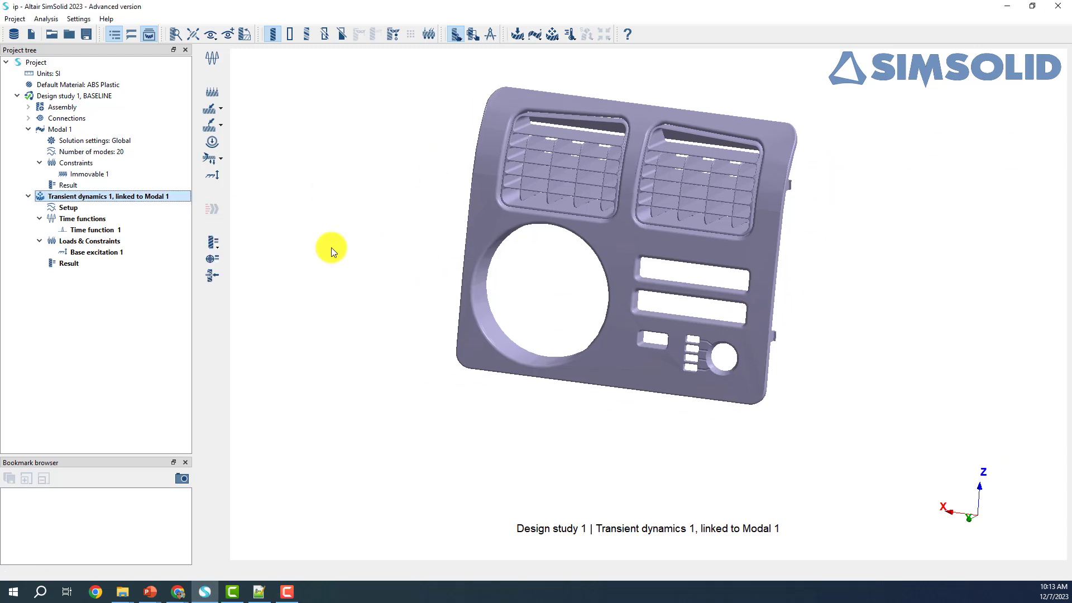
# Review the solution info of the transient dynamics result and close it.
pyautogui.click(65, 264)
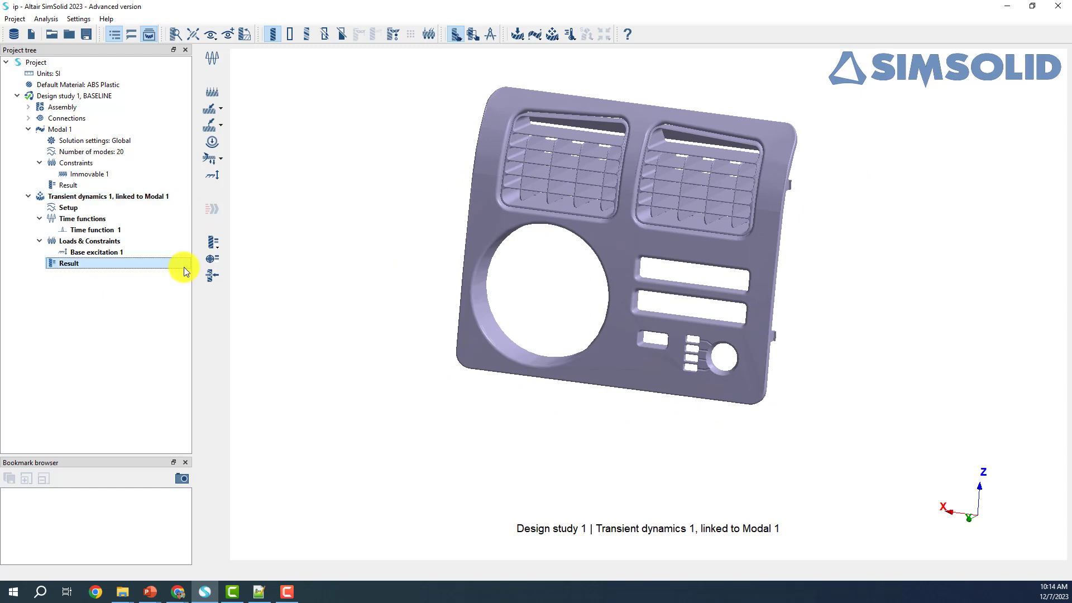
pyautogui.rightClick(72, 264)
pyautogui.click(117, 297)
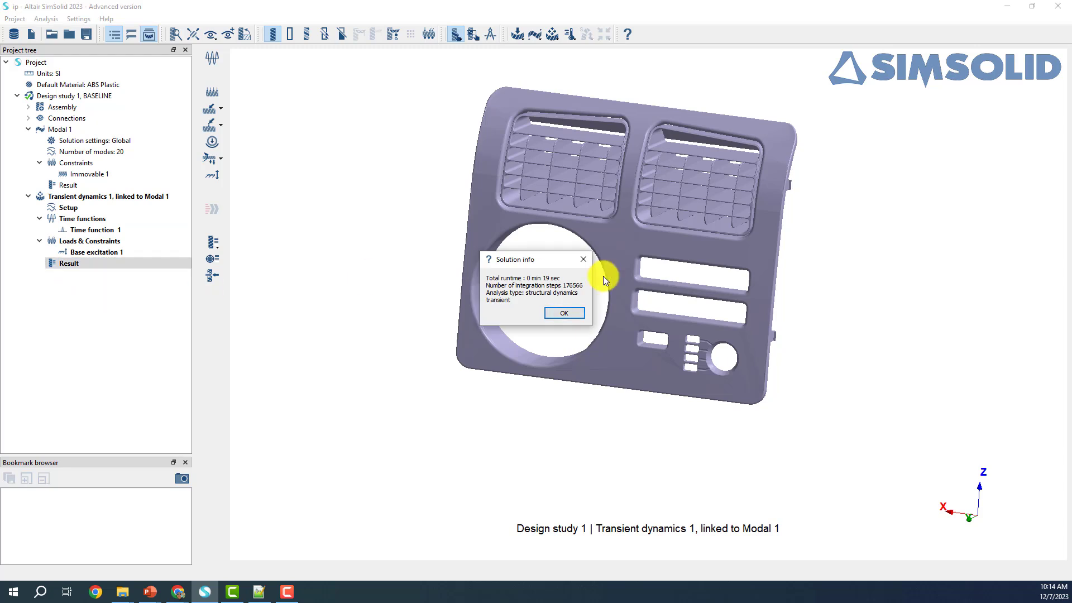
pyautogui.moveTo(526, 278); pyautogui.dragTo(561, 278)
pyautogui.click(562, 279)
pyautogui.click(563, 313)
# Display the displacement magnitude contour for the transient dynamics result and inspect the deformed panel.
pyautogui.click(75, 186)
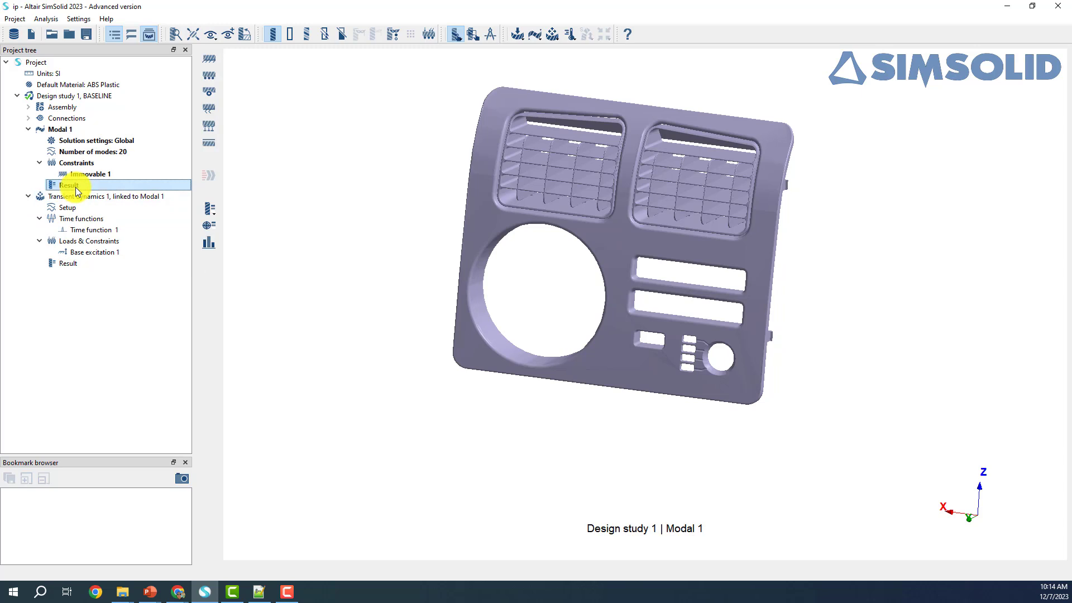
pyautogui.click(76, 263)
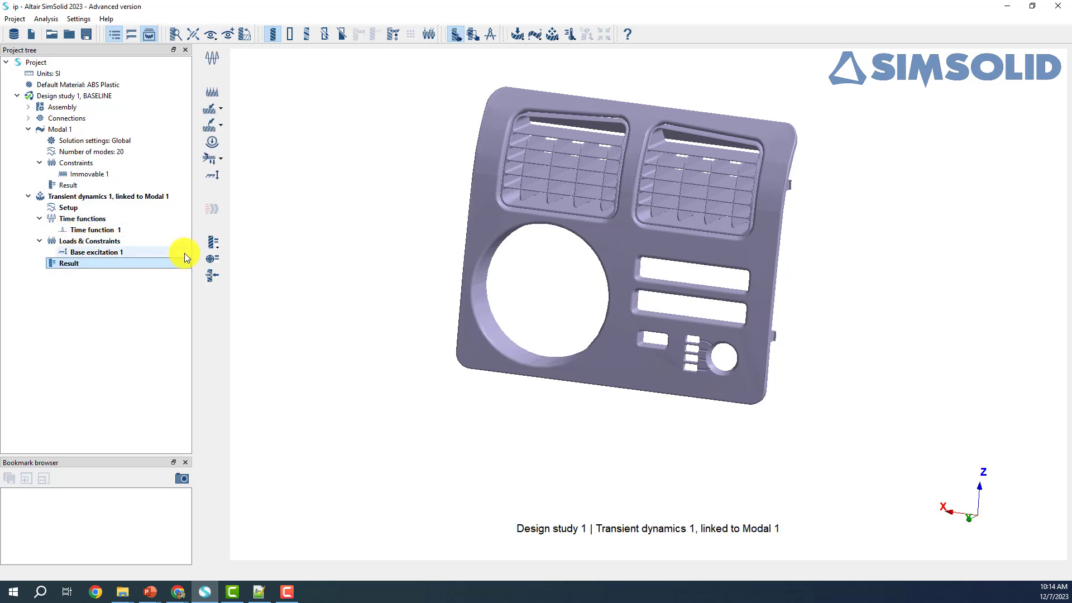
pyautogui.click(213, 244)
pyautogui.moveTo(266, 243)
pyautogui.click(356, 243)
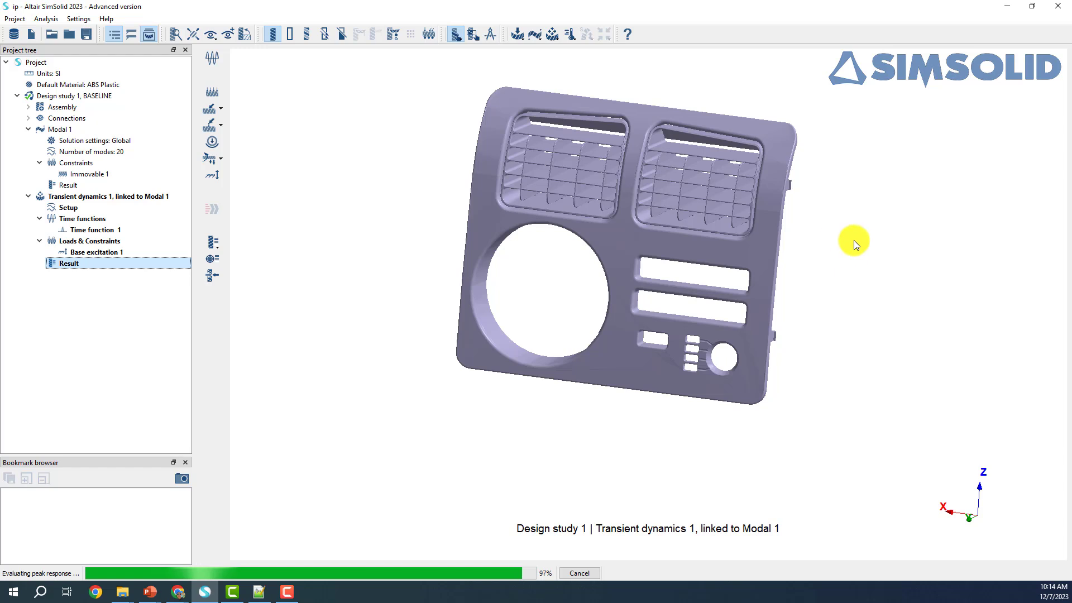
pyautogui.moveTo(562, 84); pyautogui.dragTo(351, 104)
pyautogui.moveTo(551, 234); pyautogui.dragTo(694, 312)
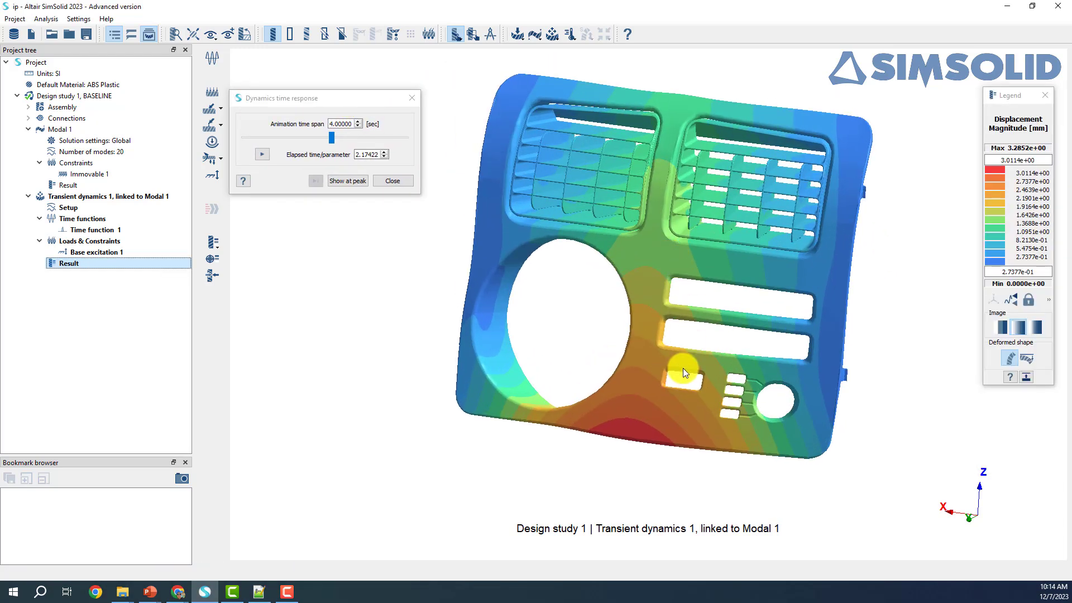
pyautogui.moveTo(645, 431)
pyautogui.mouseDown()
pyautogui.moveTo(555, 486)
pyautogui.moveTo(588, 450)
pyautogui.moveTo(567, 406)
pyautogui.moveTo(661, 438)
pyautogui.moveTo(655, 447)
pyautogui.mouseUp()
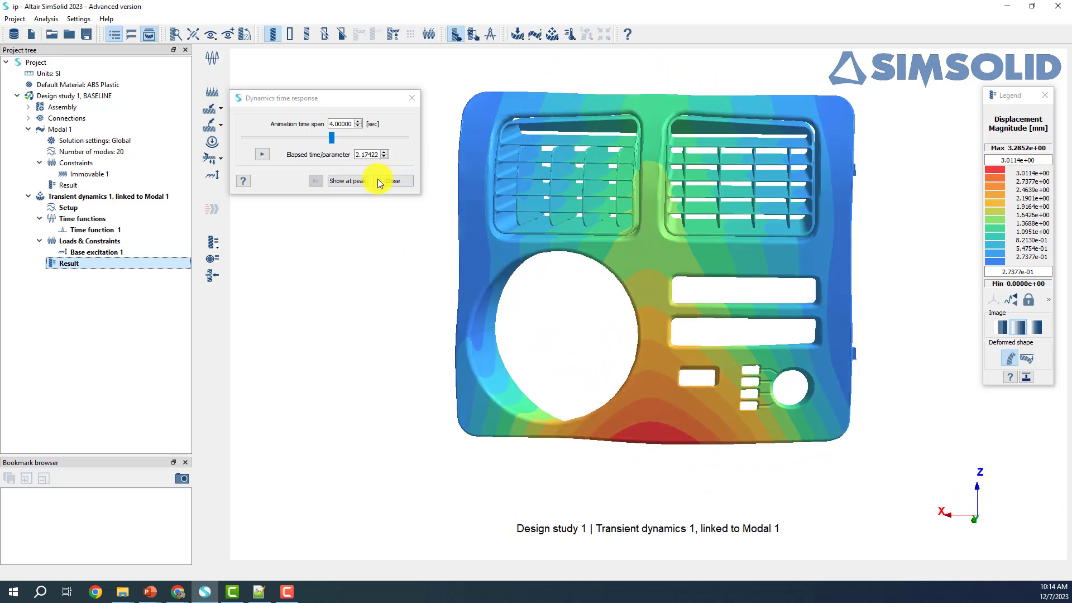
# Play the 4-second displacement time response animation, view it from an angle, and stop it.
pyautogui.click(262, 154)
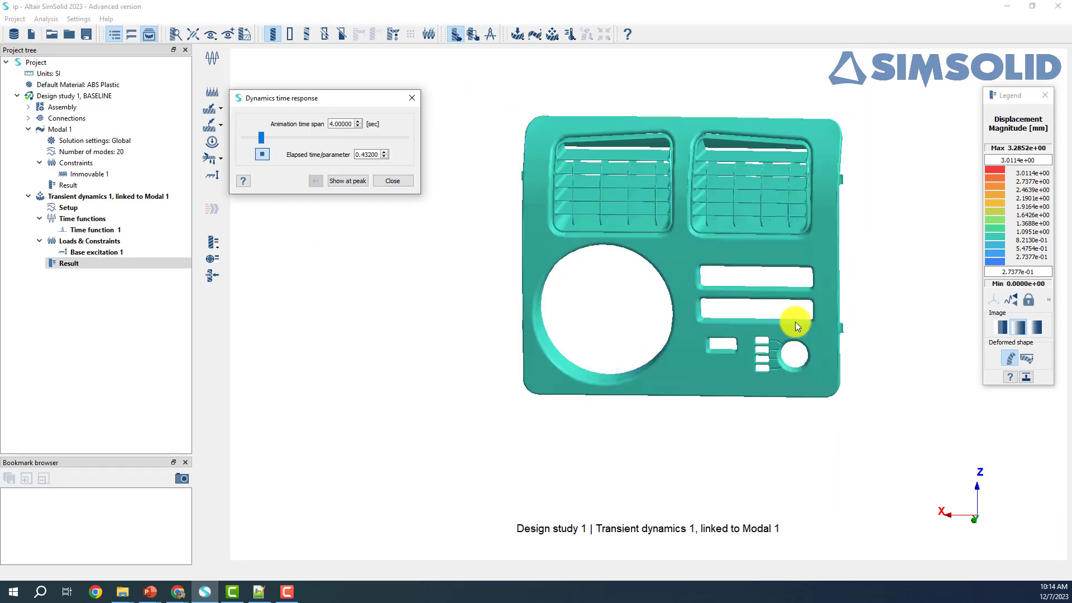
pyautogui.moveTo(729, 454); pyautogui.dragTo(856, 421)
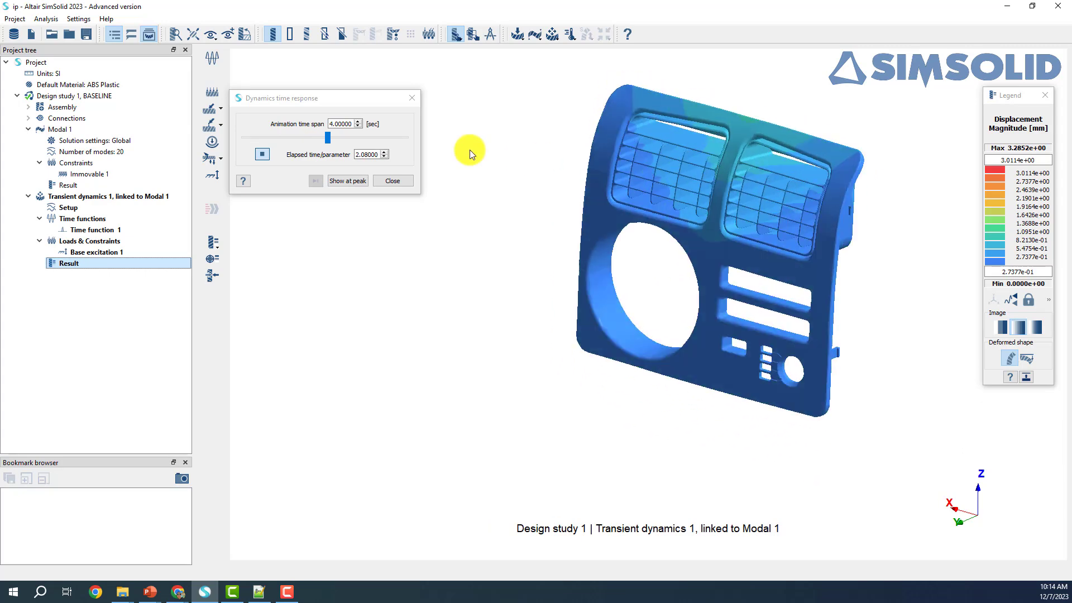
pyautogui.click(262, 154)
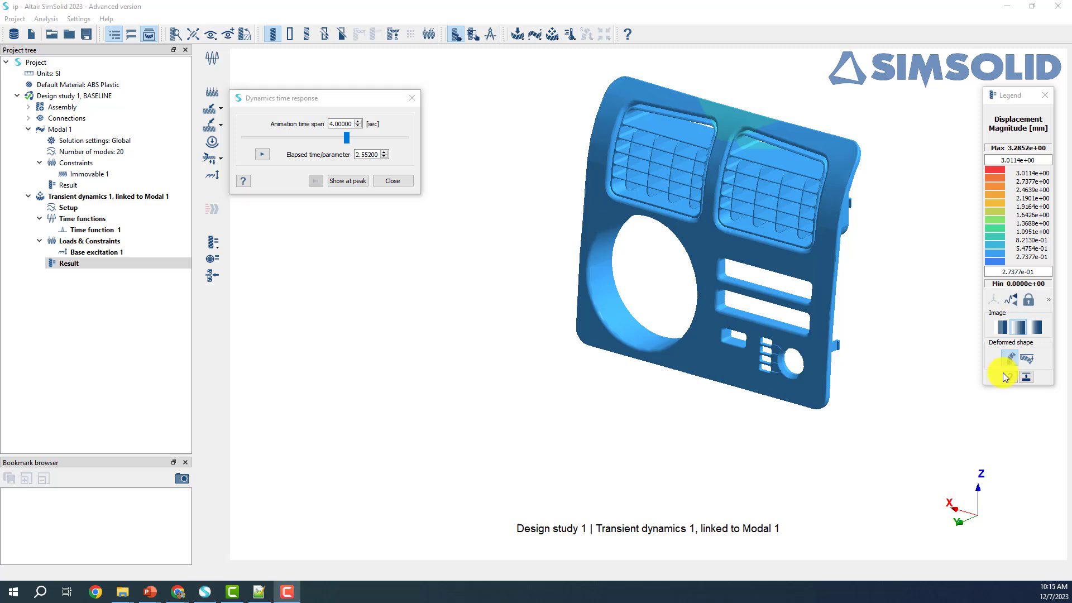
# Check the deformation scale factor settings, close them, and close the dynamics time response results.
pyautogui.click(1025, 358)
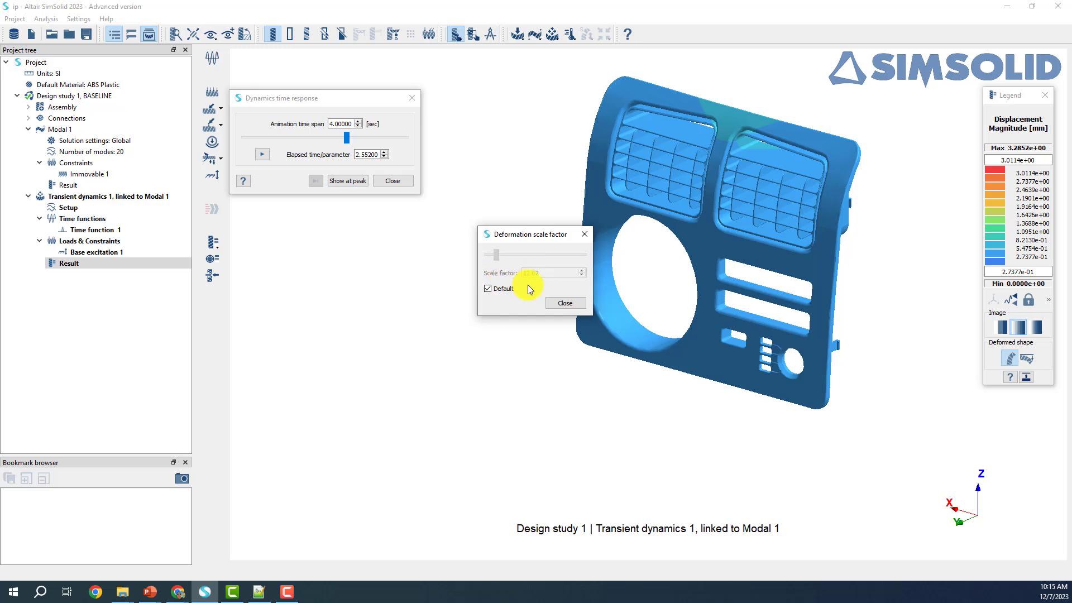
pyautogui.click(565, 303)
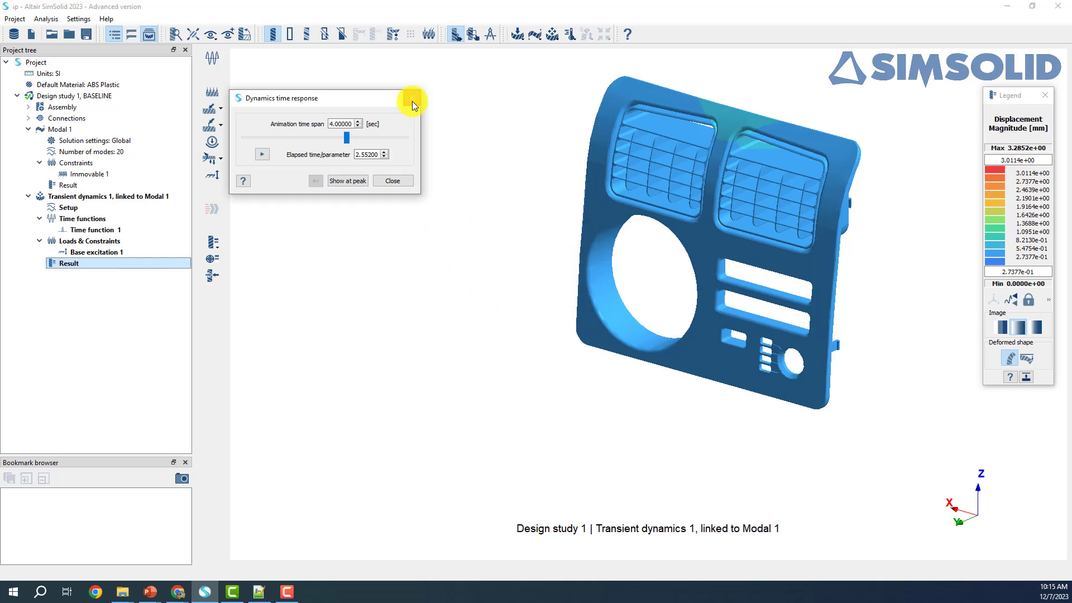
pyautogui.click(412, 98)
pyautogui.moveTo(790, 311); pyautogui.dragTo(654, 275)
pyautogui.moveTo(654, 275); pyautogui.dragTo(678, 304, button='right')
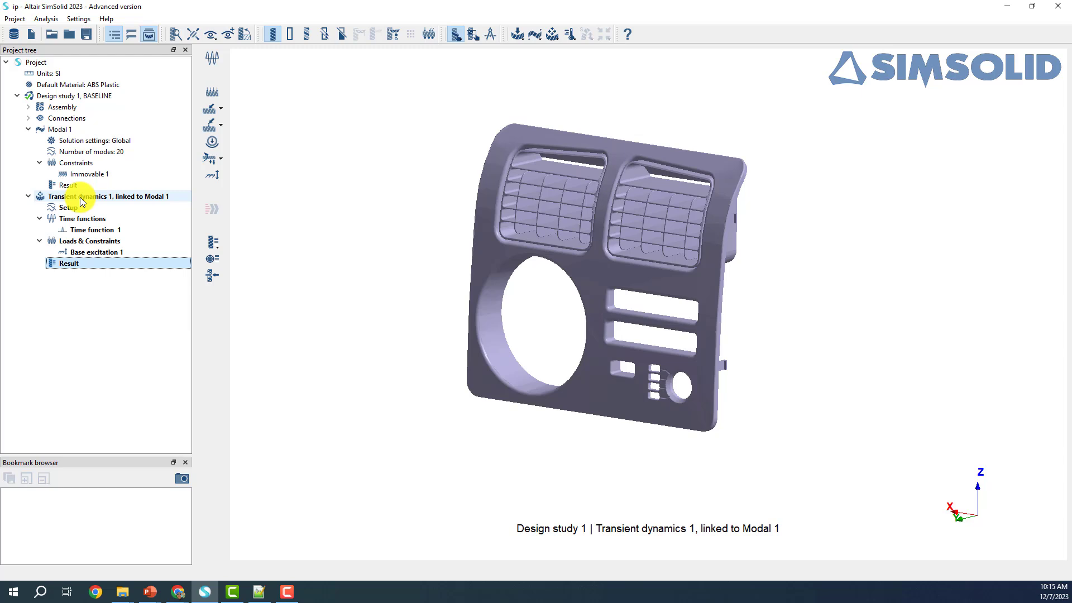
# Collapse the modal and transient branches and create a Squeak and Rattle analysis linked to Transient dynamics 1.
pyautogui.click(27, 129)
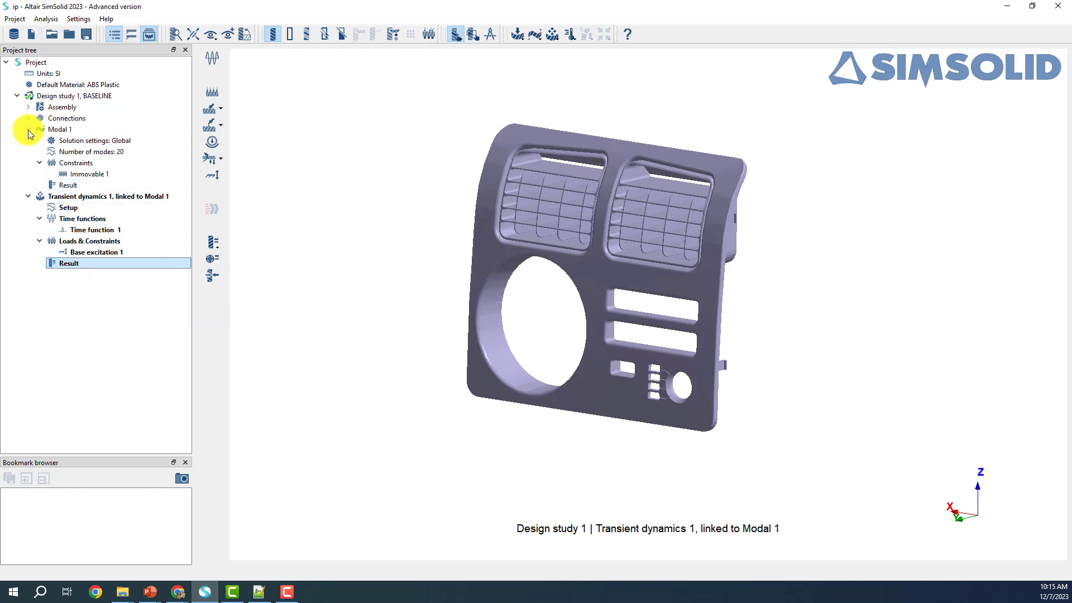
pyautogui.click(28, 140)
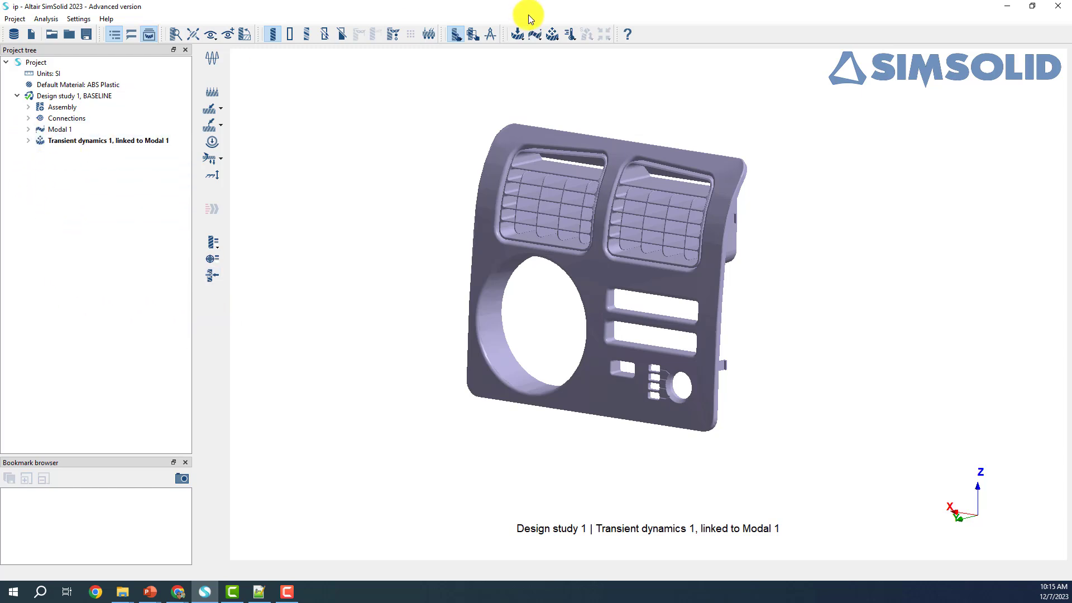
pyautogui.click(558, 38)
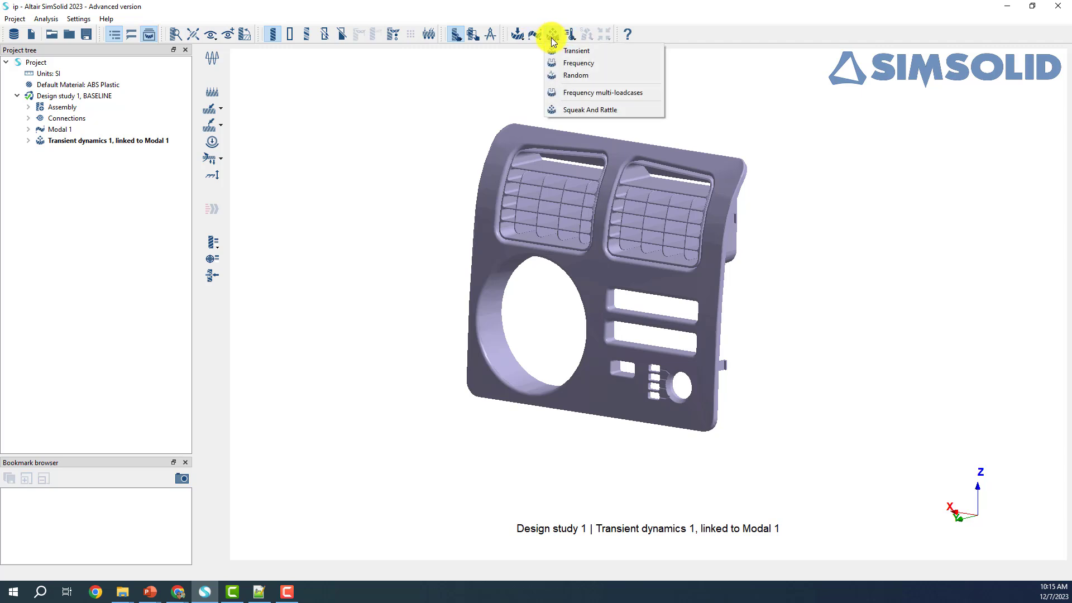
pyautogui.click(603, 110)
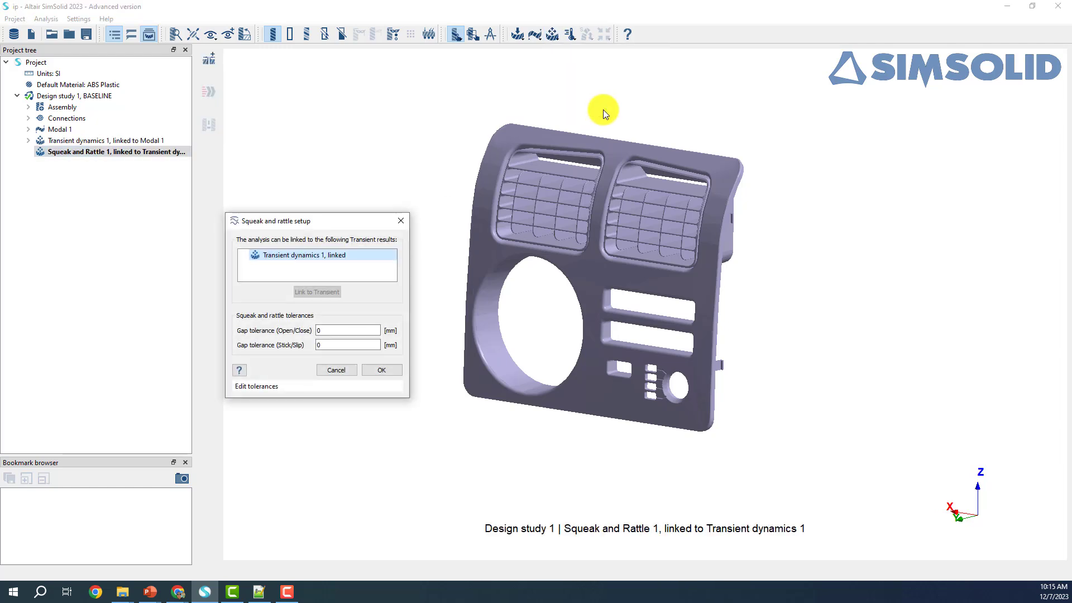
pyautogui.moveTo(330, 212); pyautogui.dragTo(361, 76)
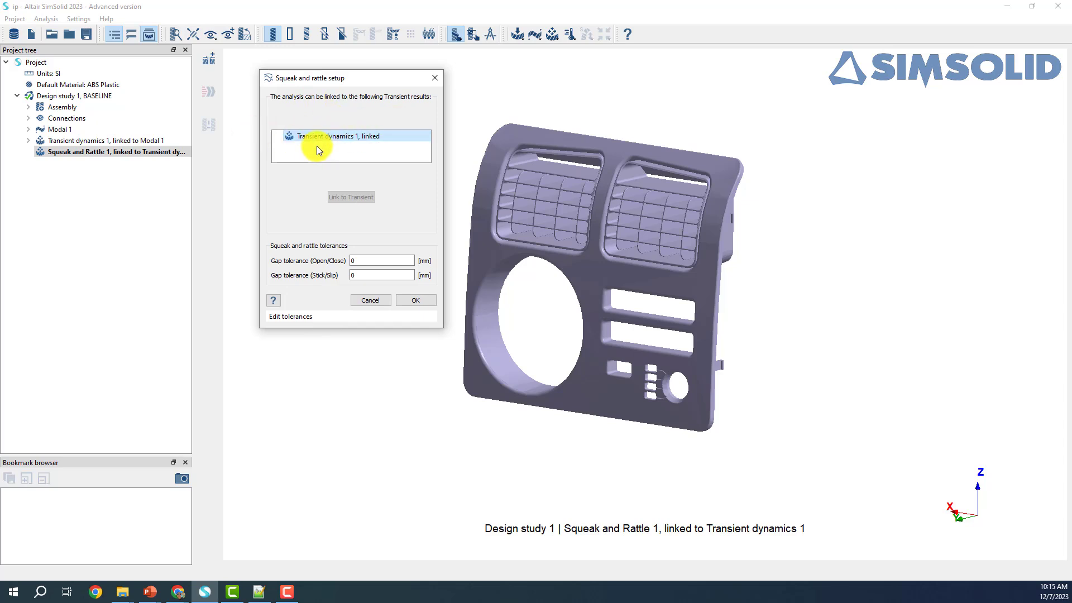
# Set the Open/Close and Stick/Slip gap tolerances to 0.5 mm each and confirm the squeak and rattle setup.
pyautogui.doubleClick(370, 261)
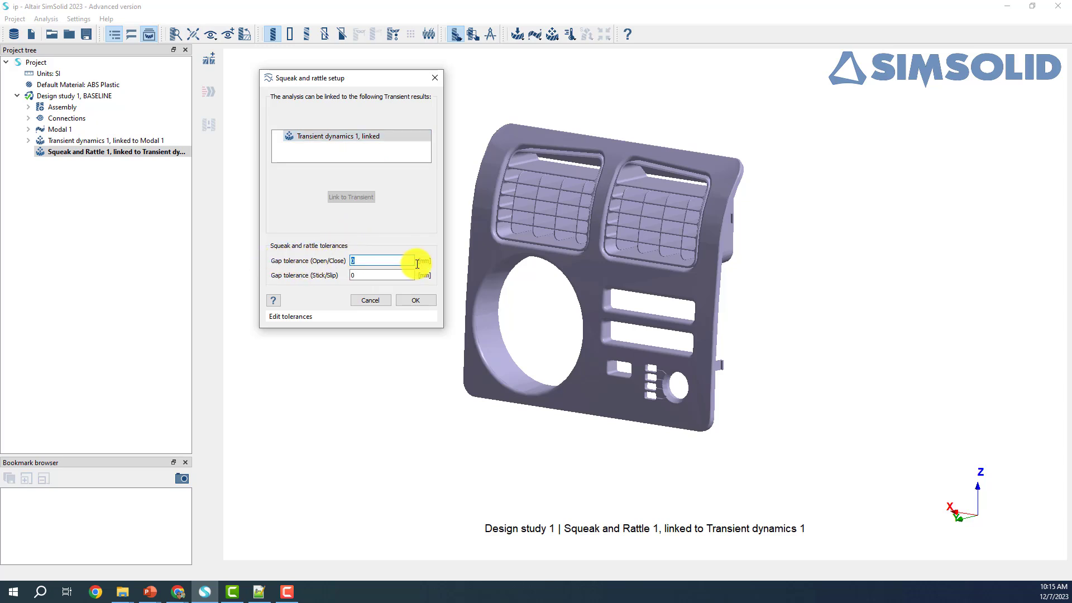
pyautogui.click(363, 275)
pyautogui.doubleClick(384, 261)
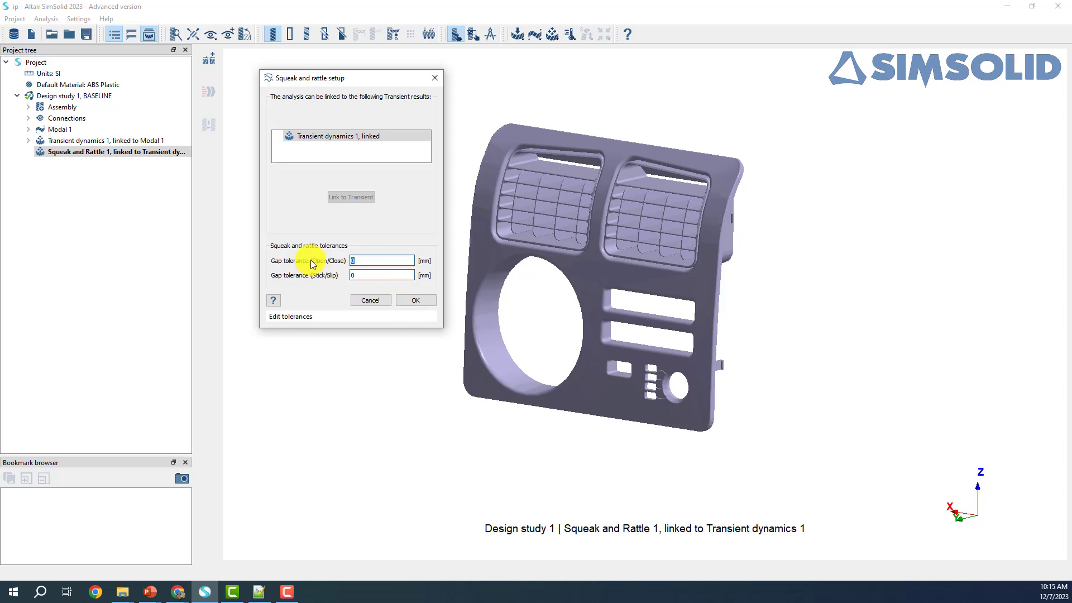
pyautogui.write('0')
pyautogui.moveTo(363, 273); pyautogui.dragTo(335, 281)
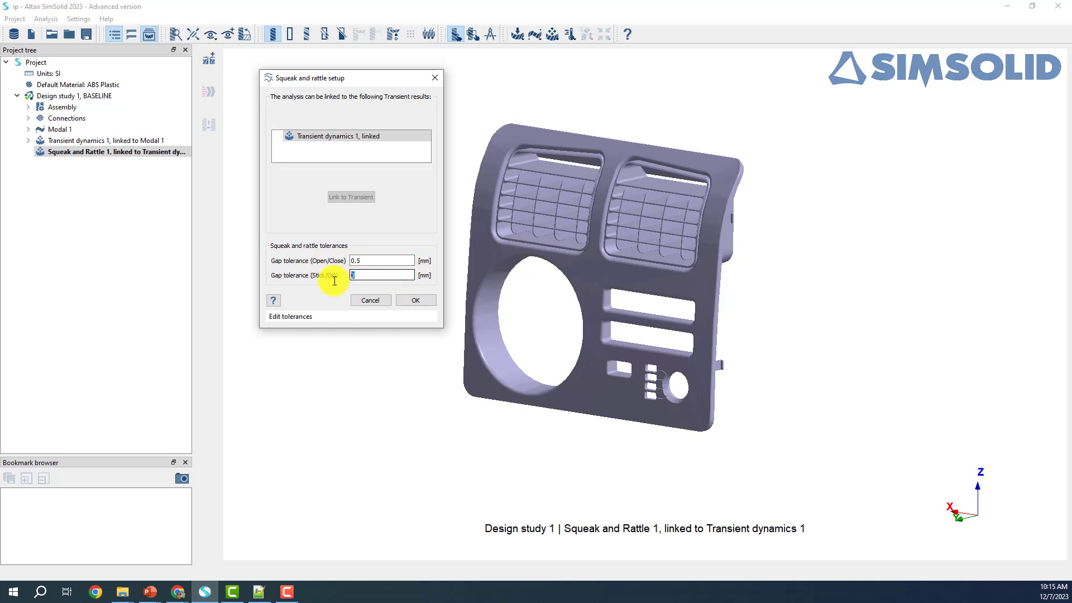
pyautogui.write('0')
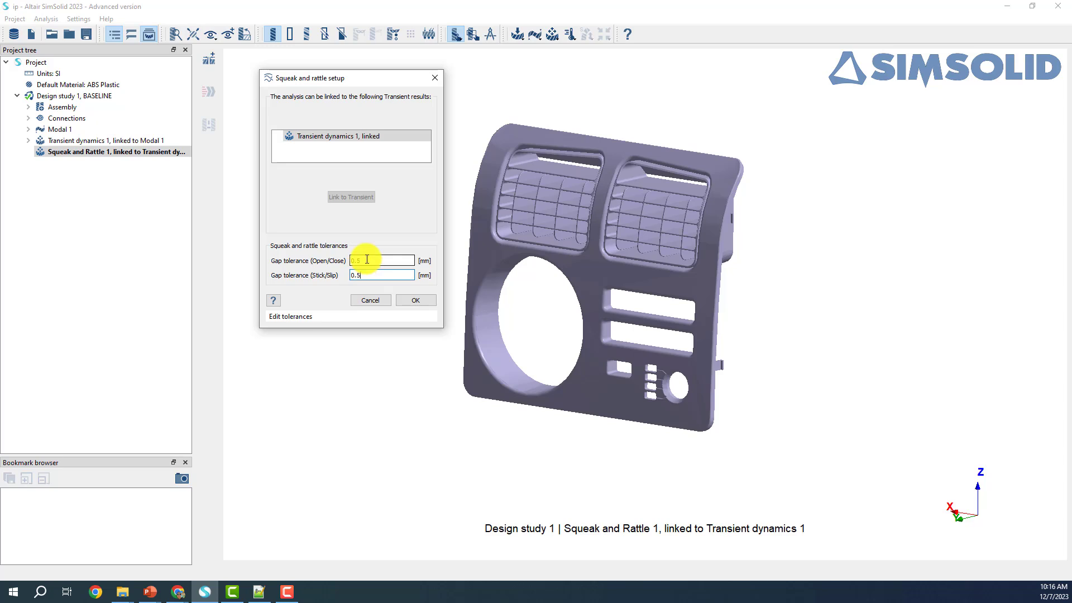
pyautogui.click(417, 303)
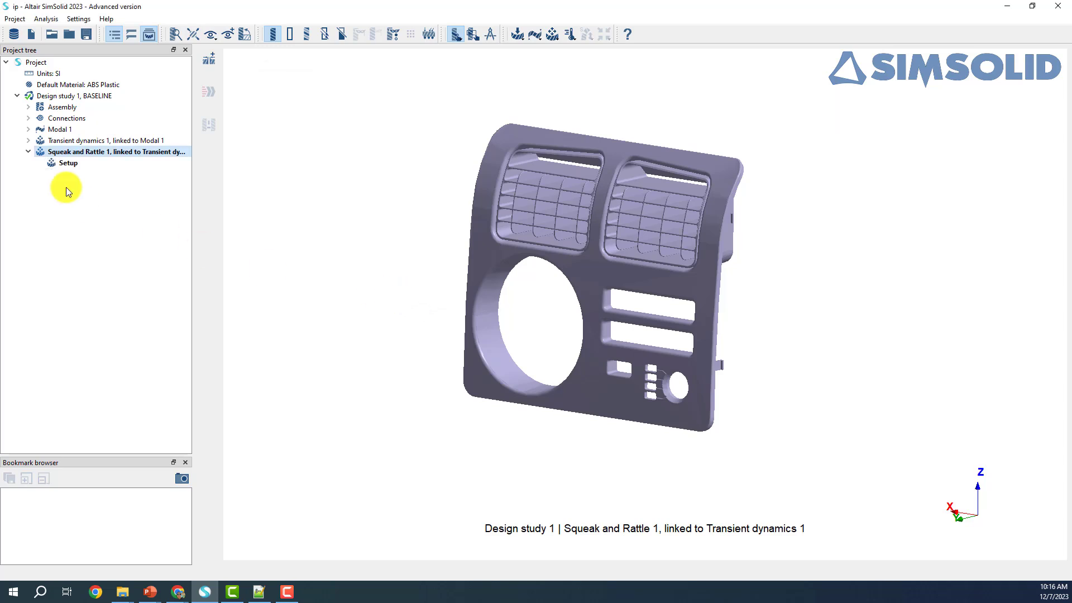
# Start adding sampling points to the squeak and rattle analysis and show the panel from the front.
pyautogui.click(79, 161)
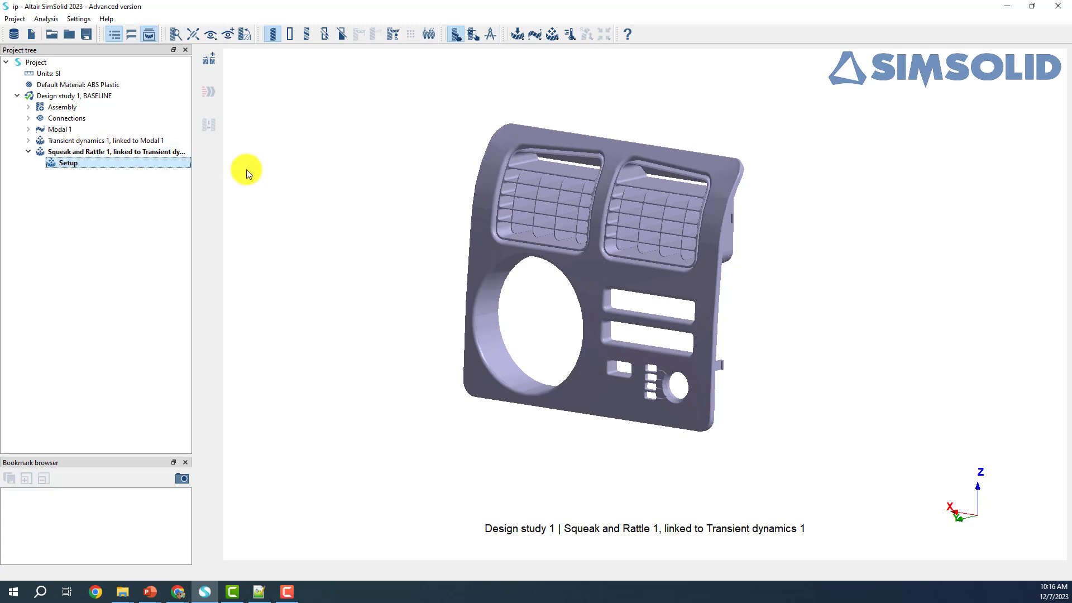
pyautogui.click(210, 60)
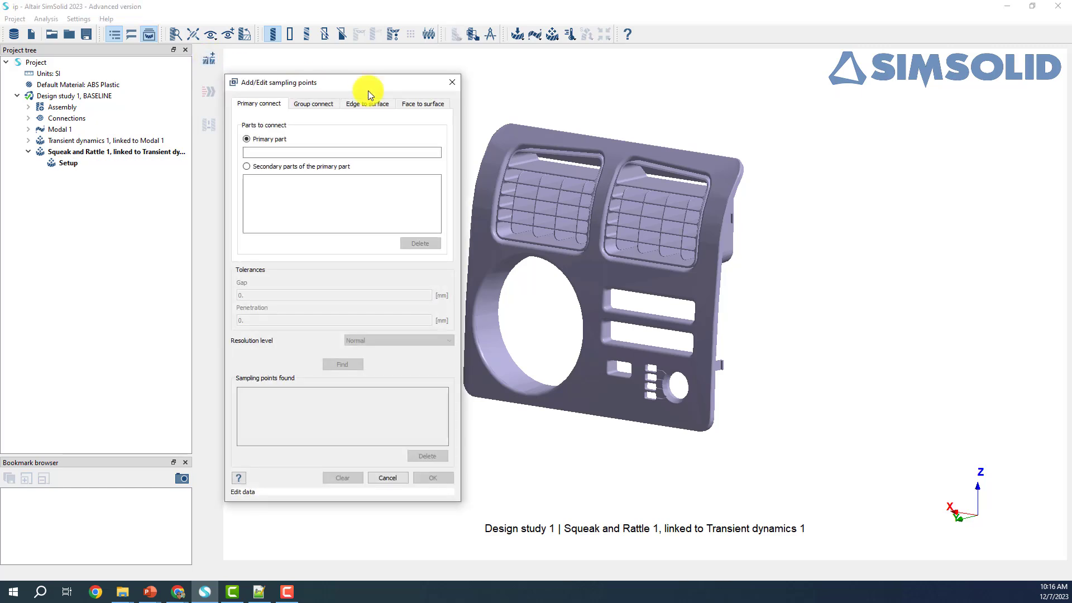
pyautogui.moveTo(367, 91); pyautogui.dragTo(329, 85)
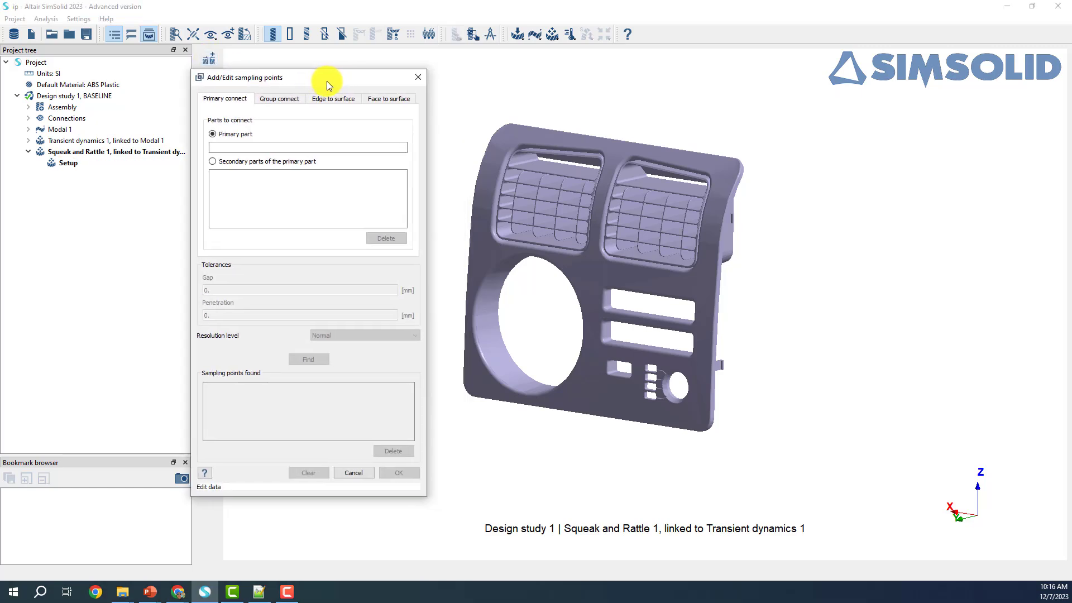
pyautogui.moveTo(654, 335); pyautogui.dragTo(762, 354)
pyautogui.moveTo(635, 279); pyautogui.dragTo(727, 243, button='right')
pyautogui.moveTo(711, 312); pyautogui.dragTo(656, 341)
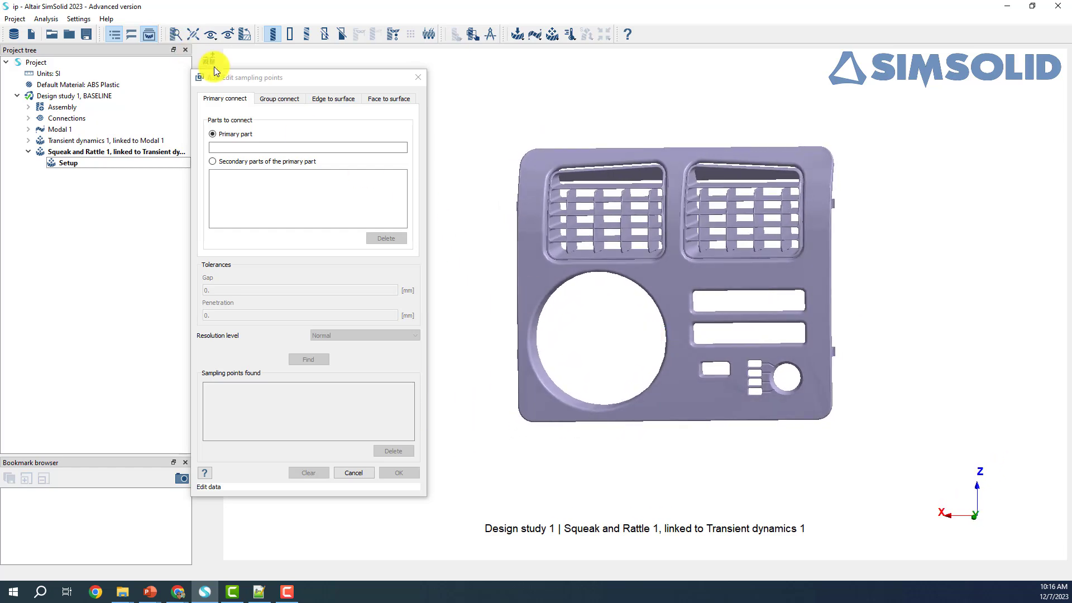
# Look through the group, edge-to-surface and face-to-surface connection options for sampling points, then return to Primary connect.
pyautogui.moveTo(249, 83); pyautogui.dragTo(275, 115)
pyautogui.click(305, 130)
pyautogui.click(370, 130)
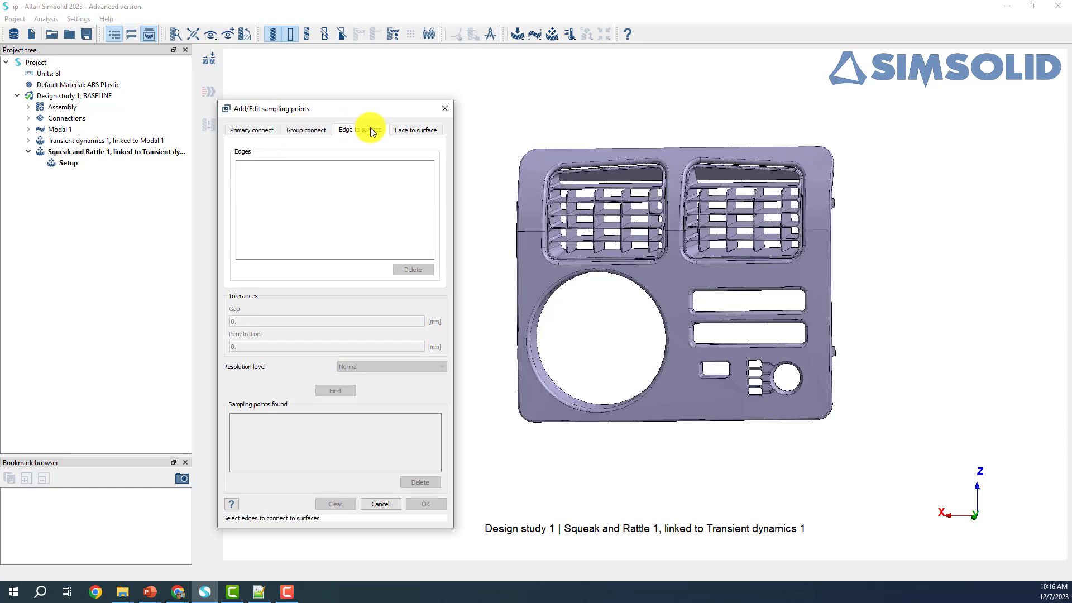
pyautogui.click(405, 130)
pyautogui.click(245, 129)
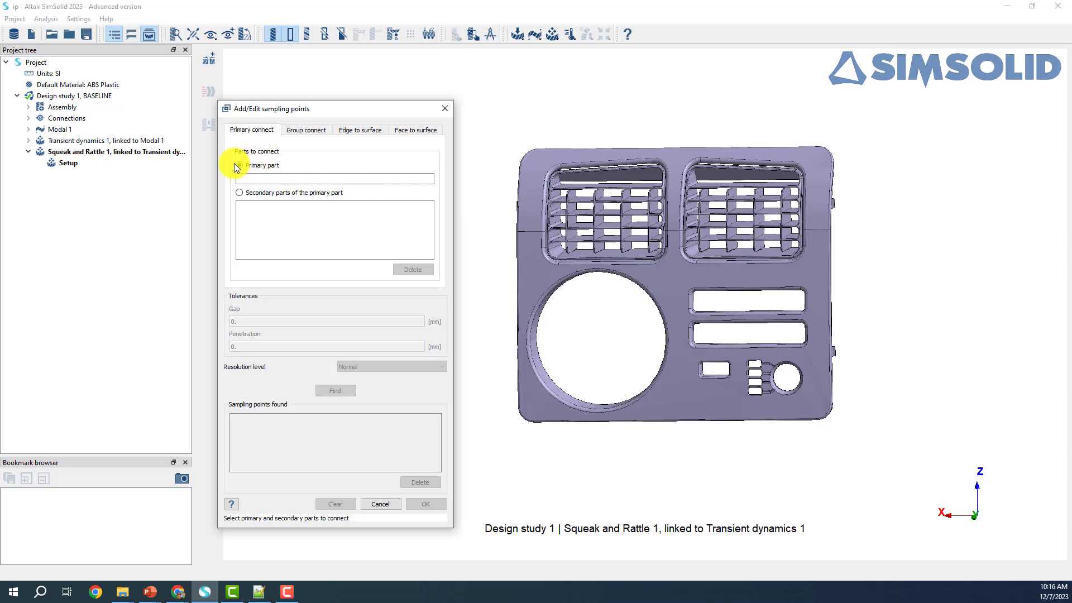
# Set the main panel Body.2 as the primary part and the two air vents, Body.3 and Body.4, as its secondary parts.
pyautogui.click(668, 286)
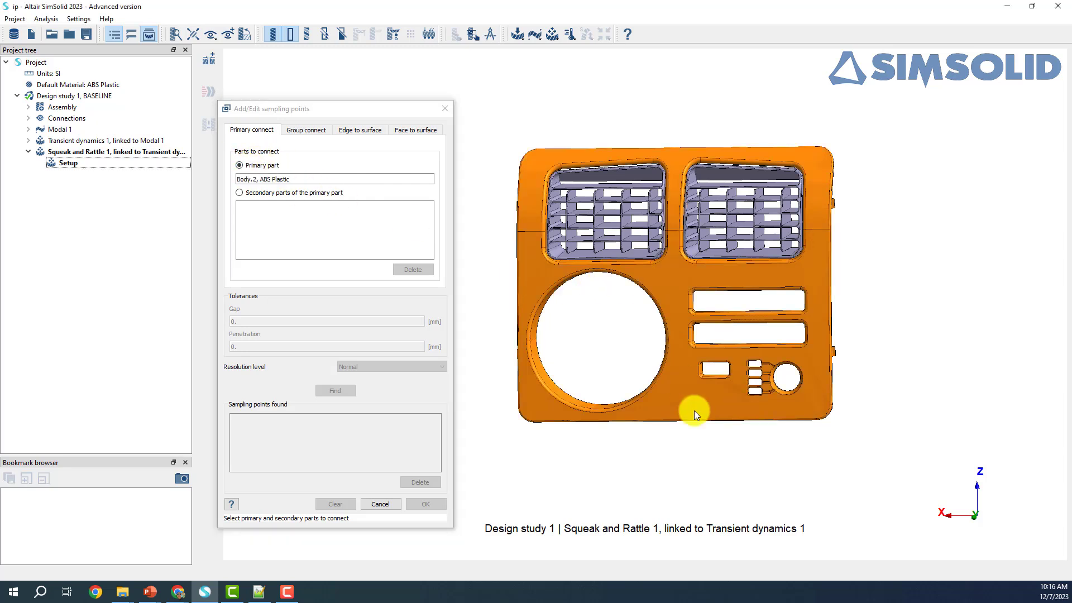
pyautogui.click(239, 193)
pyautogui.click(634, 237)
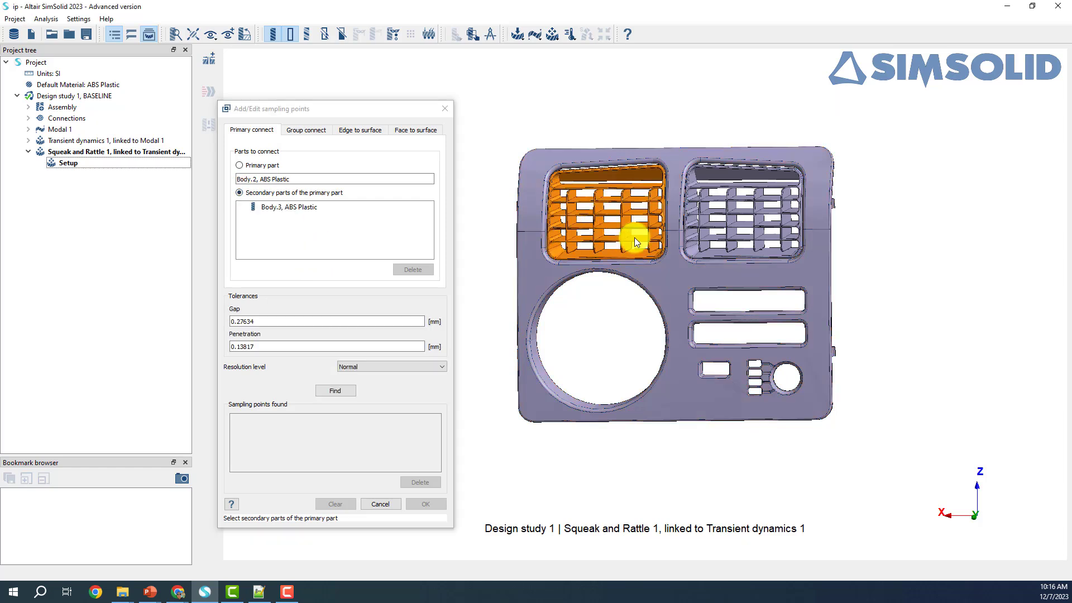
pyautogui.click(708, 221)
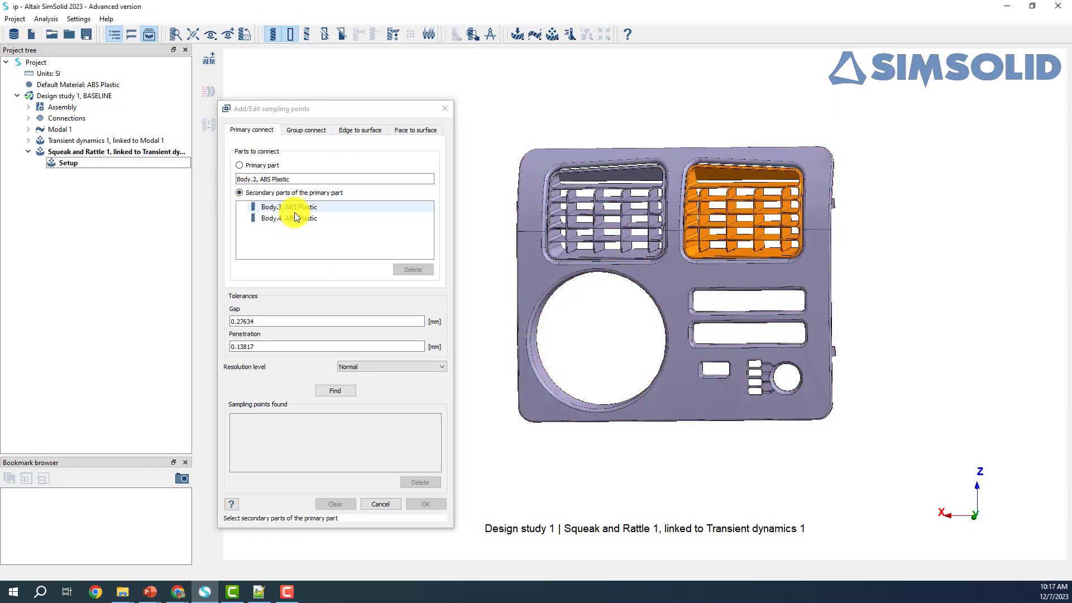
# Set the gap tolerance to 5 mm and find the sampling points between the panel and vents.
pyautogui.doubleClick(242, 321)
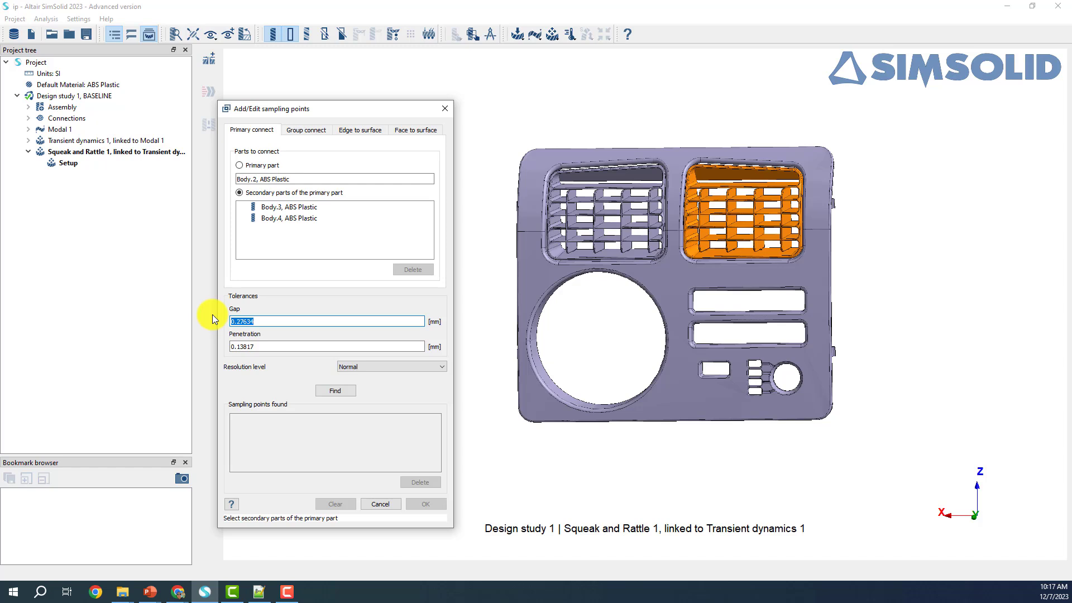
pyautogui.write('5')
pyautogui.scroll(3, 622, 168)
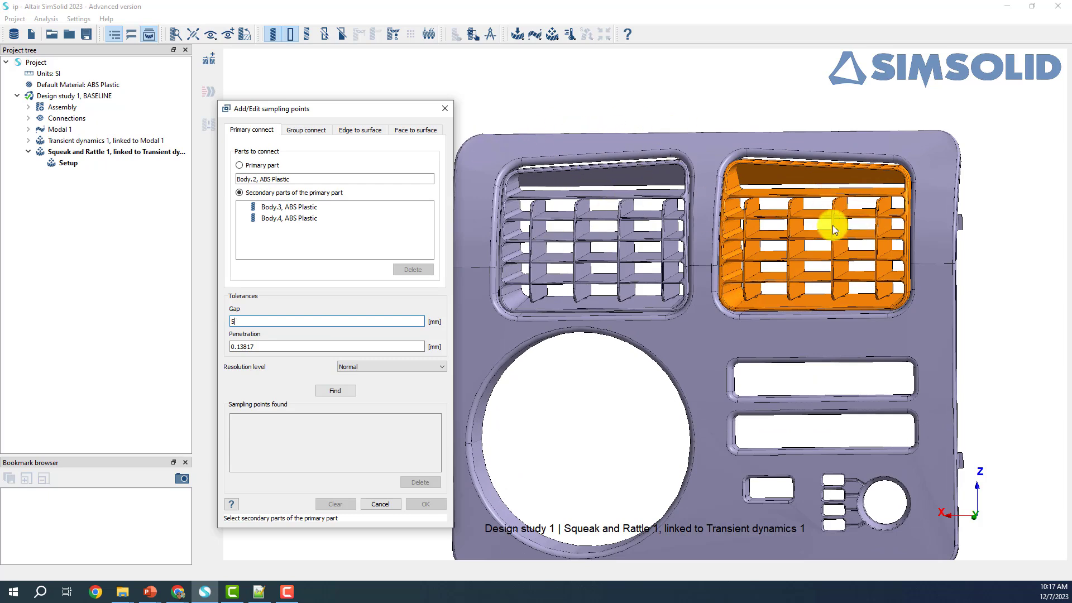
pyautogui.click(339, 390)
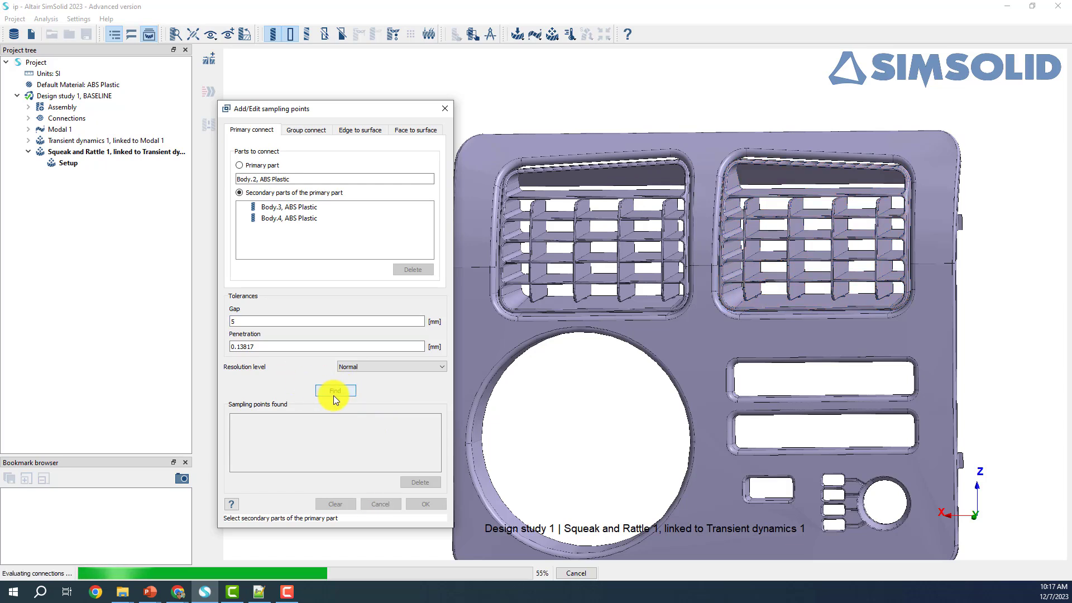
# Examine where the sampling points are located around the vents by highlighting the first few sets found.
pyautogui.moveTo(667, 368); pyautogui.dragTo(882, 234)
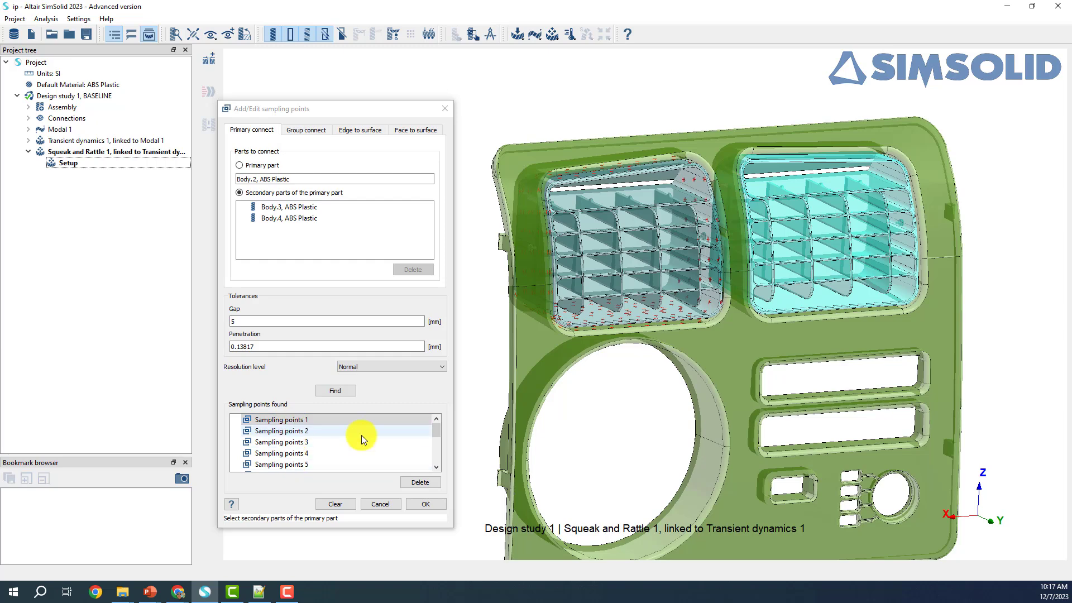
pyautogui.moveTo(306, 111); pyautogui.dragTo(311, 73)
pyautogui.scroll(3, 676, 176)
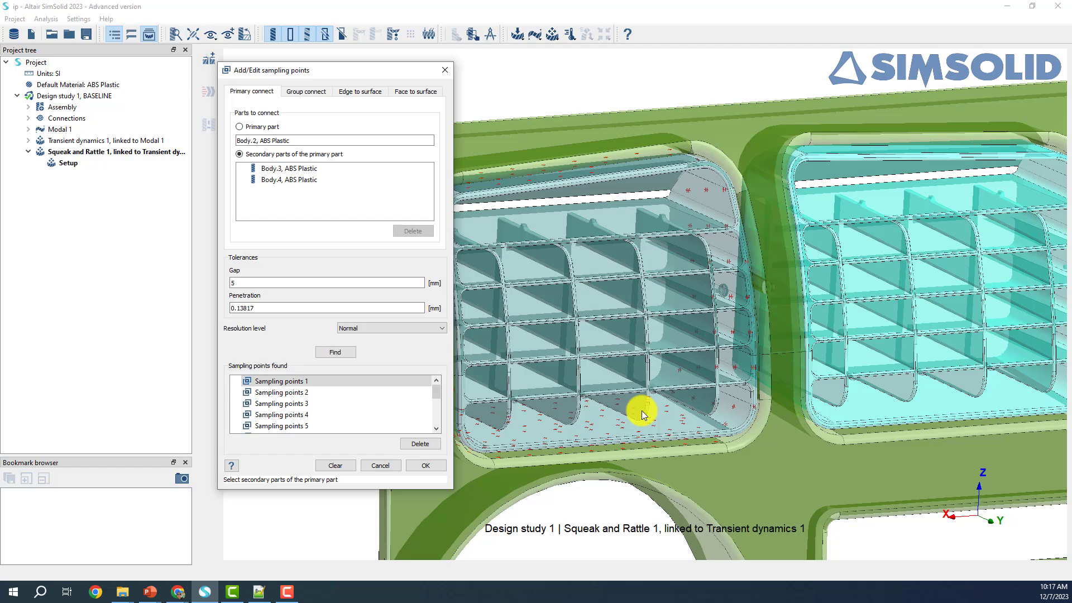
pyautogui.scroll(-3, 642, 273)
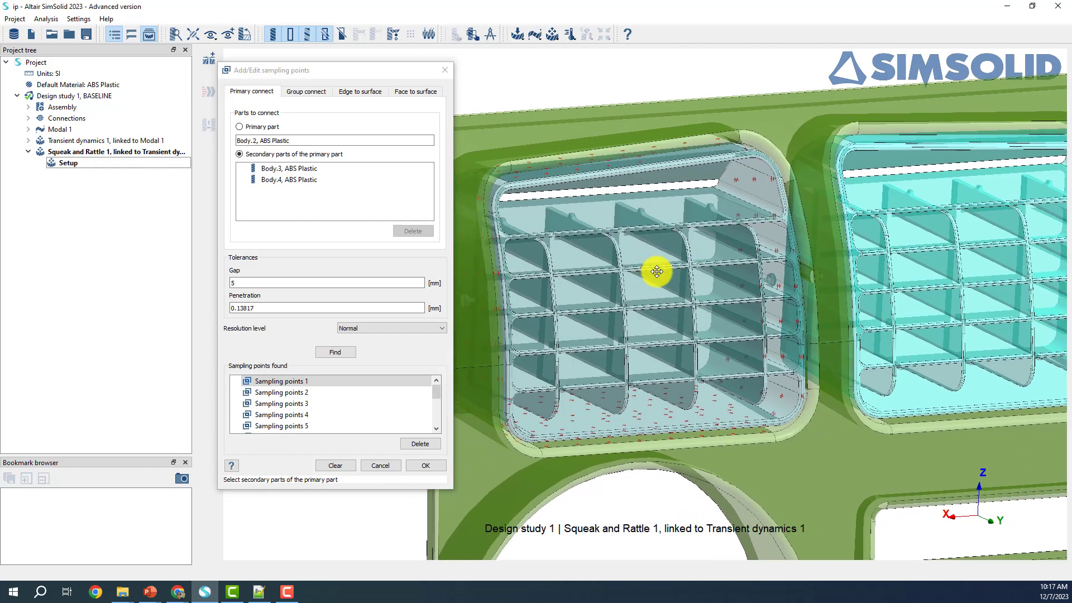
pyautogui.moveTo(629, 281); pyautogui.dragTo(567, 198)
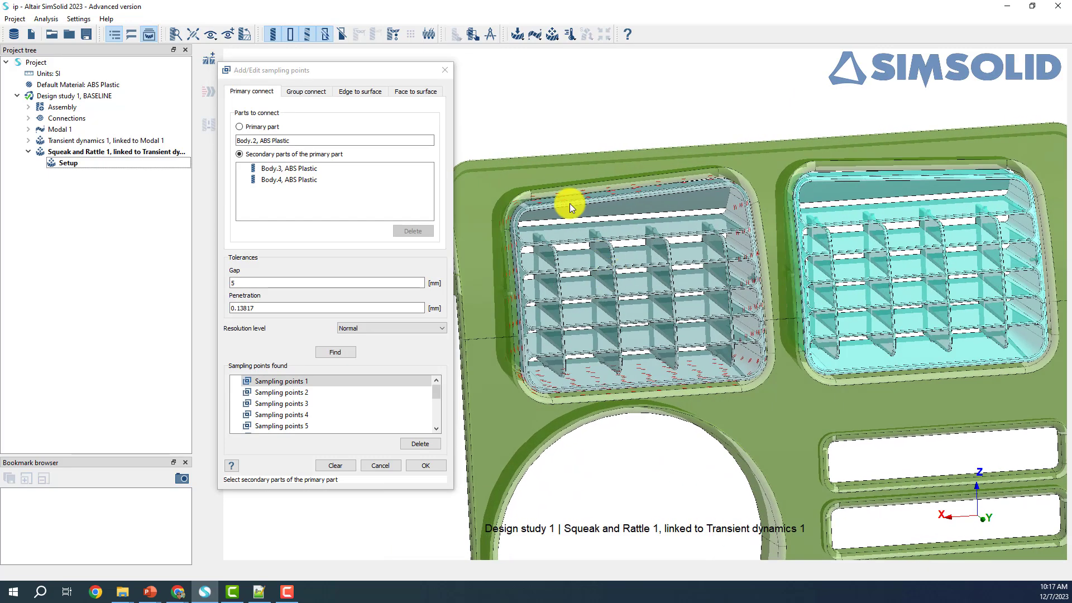
pyautogui.click(282, 384)
pyautogui.click(282, 392)
pyautogui.moveTo(790, 311); pyautogui.dragTo(745, 282)
pyautogui.click(379, 405)
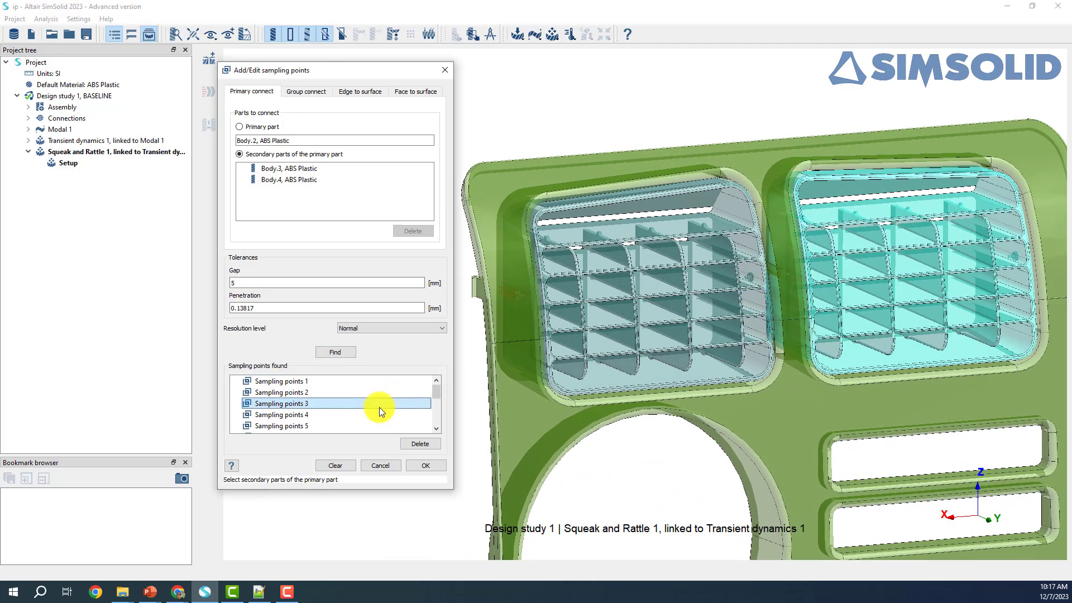
pyautogui.moveTo(483, 400); pyautogui.dragTo(530, 402)
# Delete Sampling points 2 through 7, located at the side pins of the first vent.
pyautogui.click(328, 393)
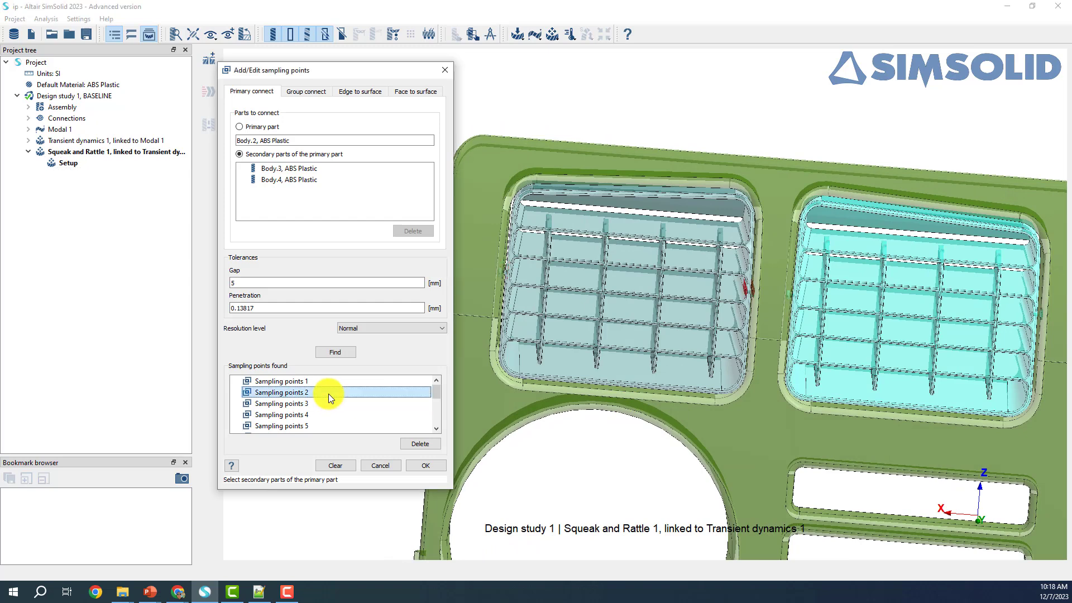
pyautogui.keyDown('ctrl'); pyautogui.click(326, 399); pyautogui.keyUp('ctrl')
pyautogui.keyDown('ctrl'); pyautogui.click(326, 413); pyautogui.keyUp('ctrl')
pyautogui.keyDown('ctrl'); pyautogui.click(320, 425); pyautogui.keyUp('ctrl')
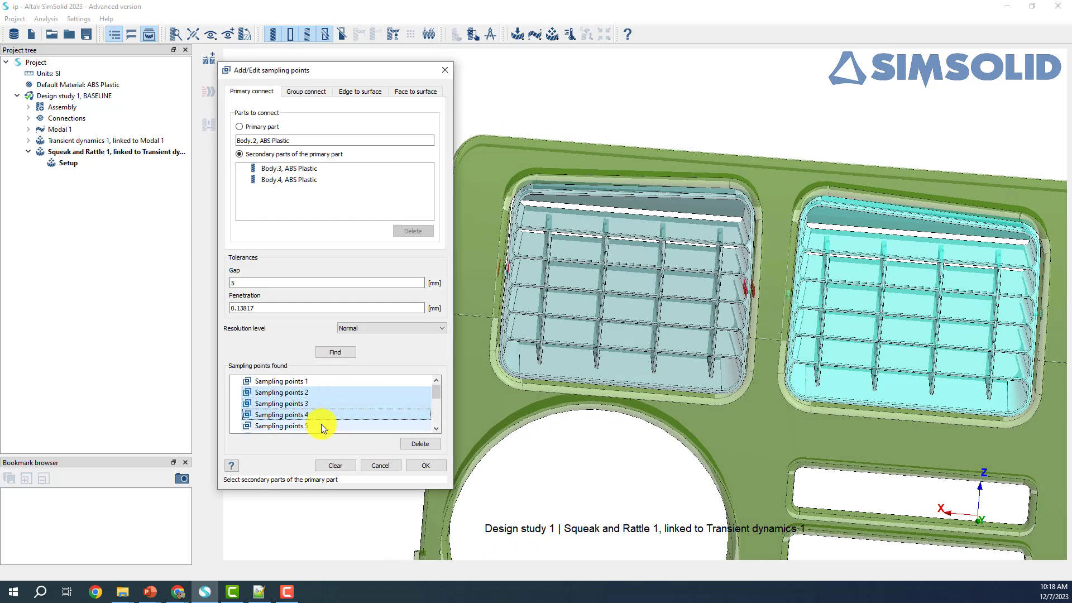
pyautogui.click(436, 428)
pyautogui.click(435, 428)
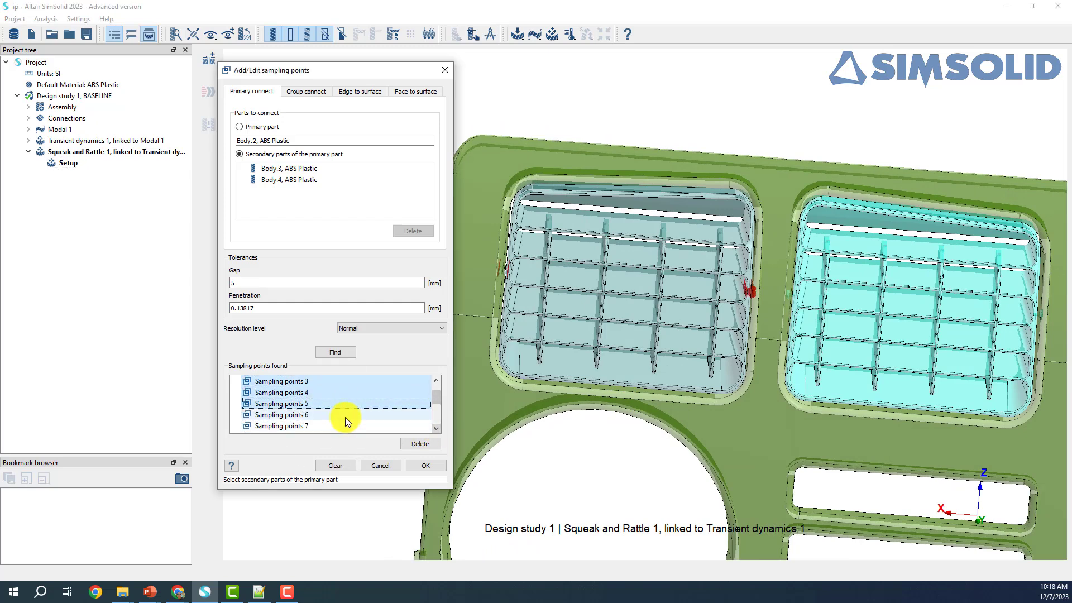
pyautogui.keyDown('ctrl'); pyautogui.click(345, 416); pyautogui.keyUp('ctrl')
pyautogui.keyDown('ctrl'); pyautogui.click(344, 425); pyautogui.keyUp('ctrl')
pyautogui.click(424, 441)
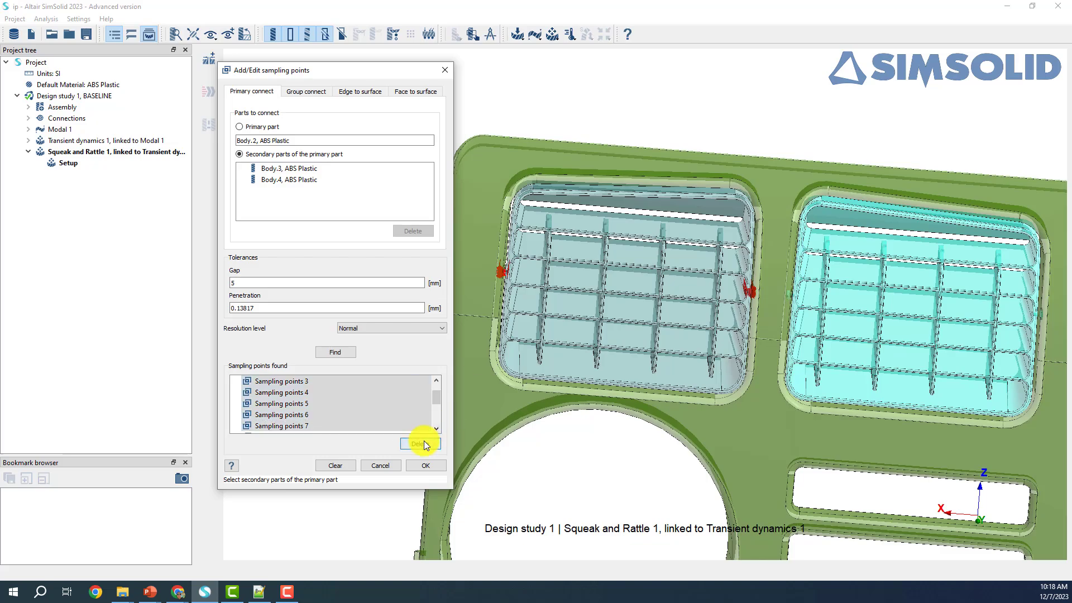
# Check the Sampling points 8 set on the second vent and delete Sampling points 9 through 14.
pyautogui.moveTo(549, 360); pyautogui.dragTo(729, 398)
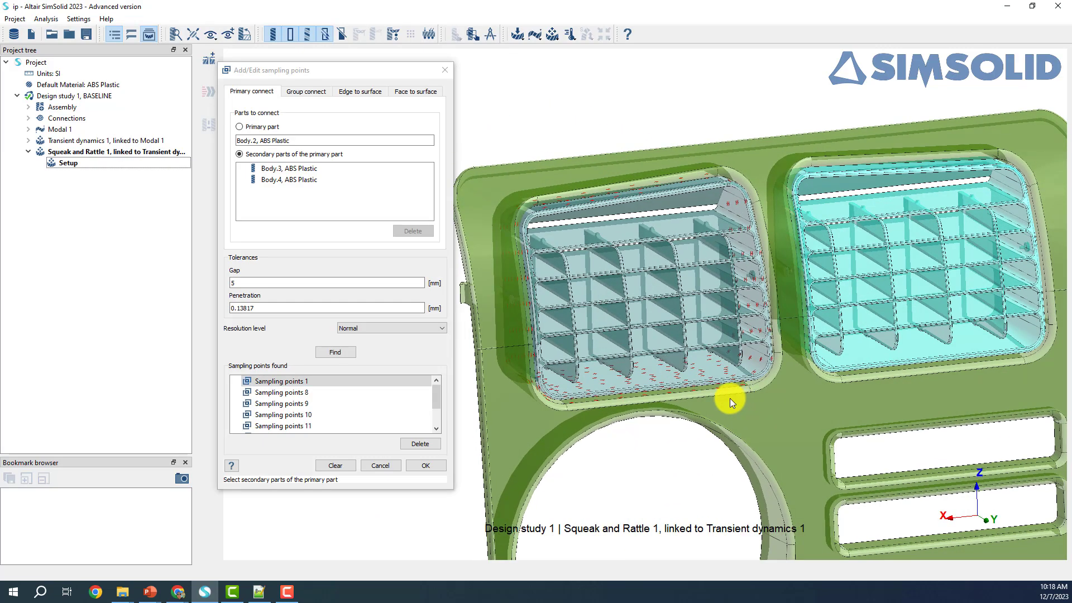
pyautogui.click(303, 392)
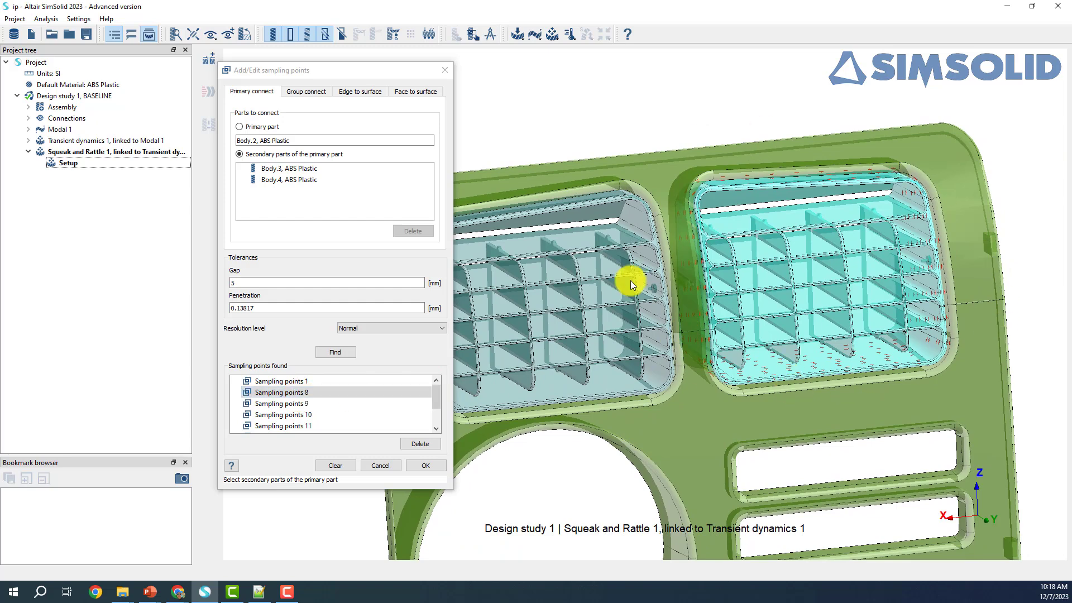
pyautogui.click(317, 403)
pyautogui.scroll(-1, 437, 398)
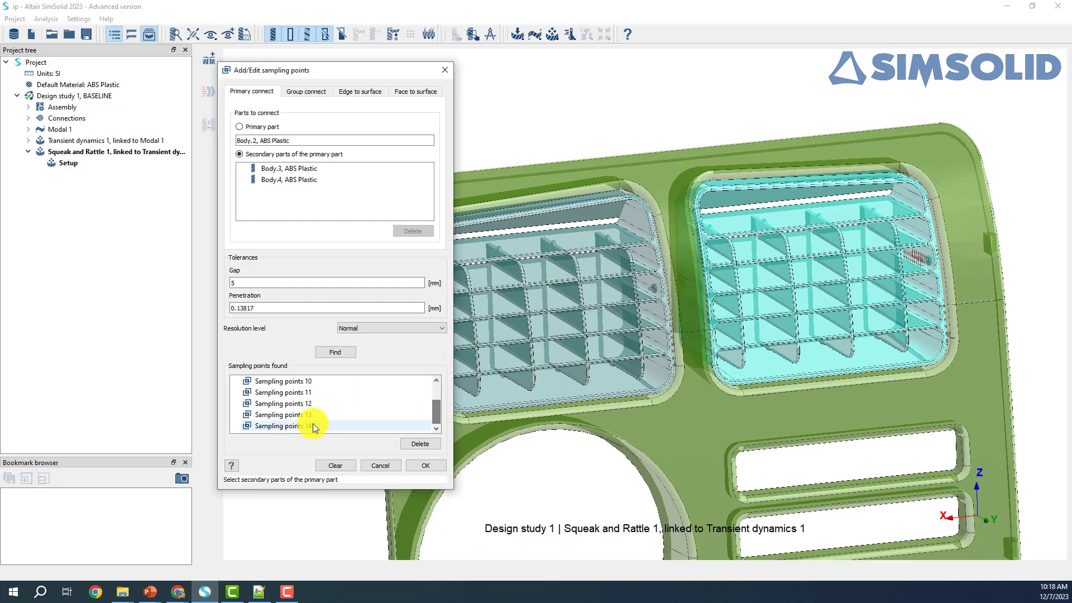
pyautogui.keyDown('shift'); pyautogui.click(312, 425); pyautogui.keyUp('shift')
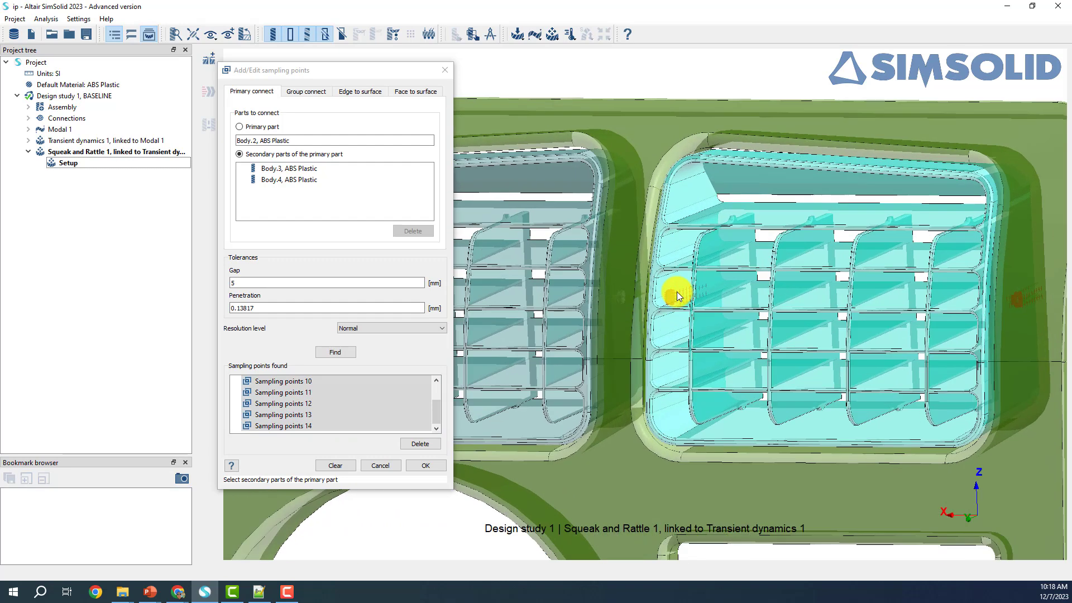
pyautogui.scroll(3, 664, 299)
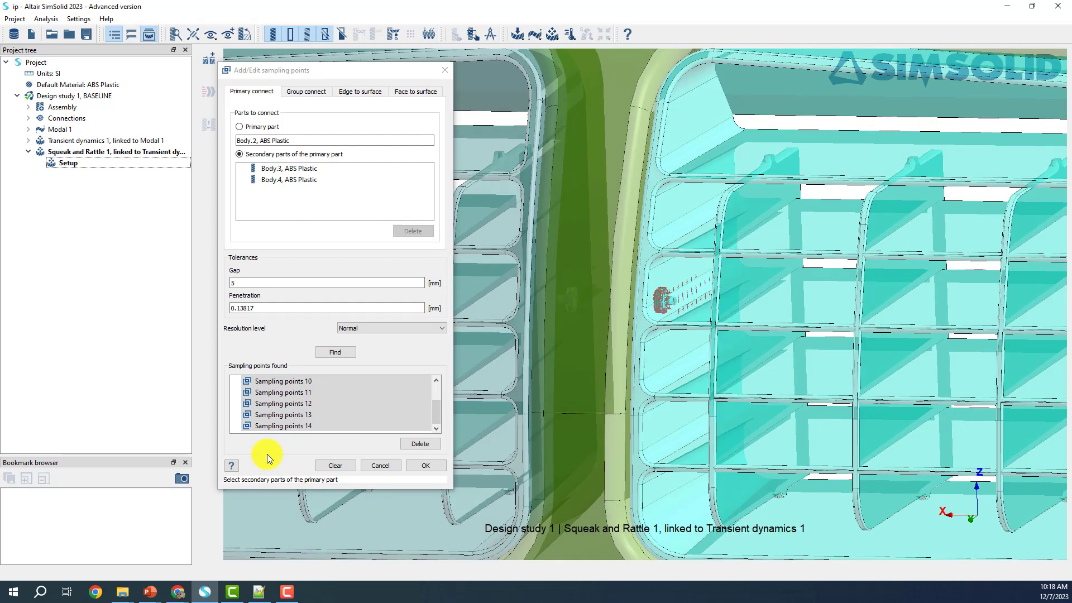
pyautogui.click(419, 444)
# Review the remaining Sampling points 1 and 8 around both vents and confirm the sampling point definition.
pyautogui.click(285, 383)
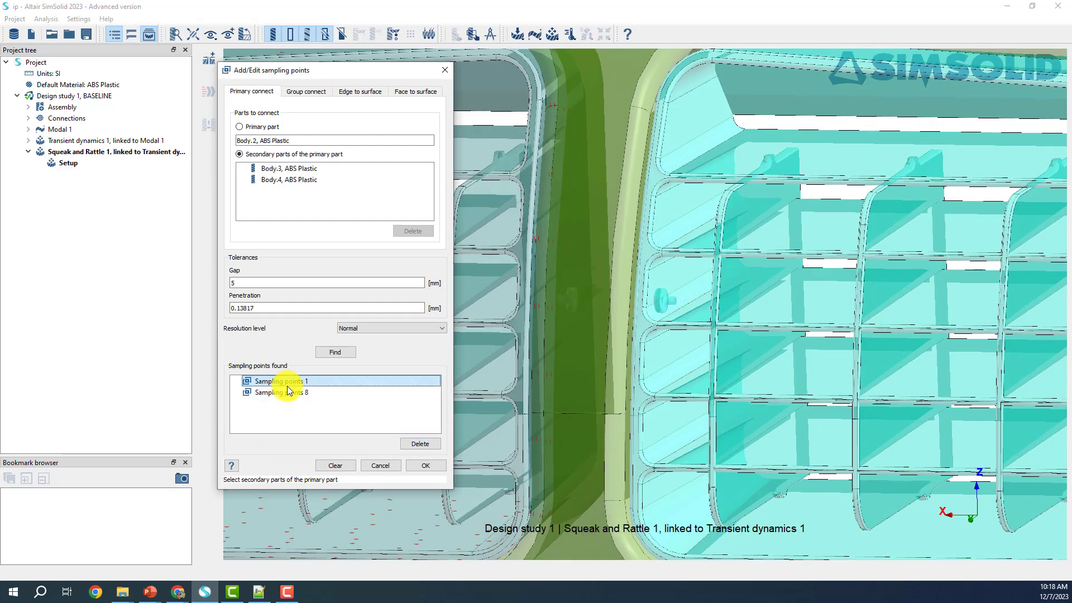
pyautogui.click(290, 393)
pyautogui.scroll(-3, 677, 291)
pyautogui.scroll(-3, 677, 292)
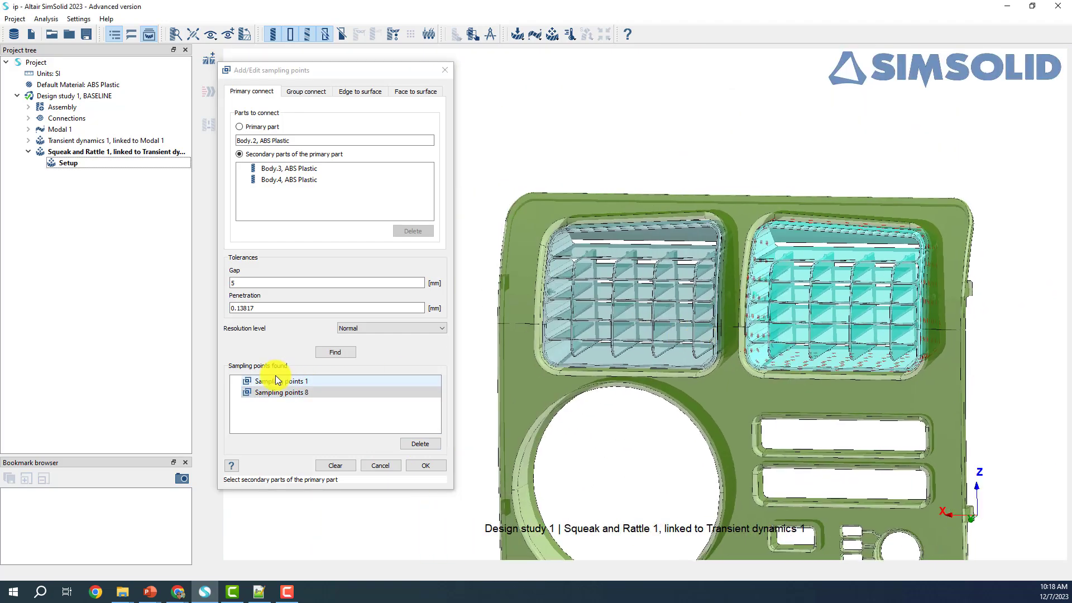
pyautogui.keyDown('shift'); pyautogui.click(278, 381); pyautogui.keyUp('shift')
pyautogui.scroll(3, 717, 344)
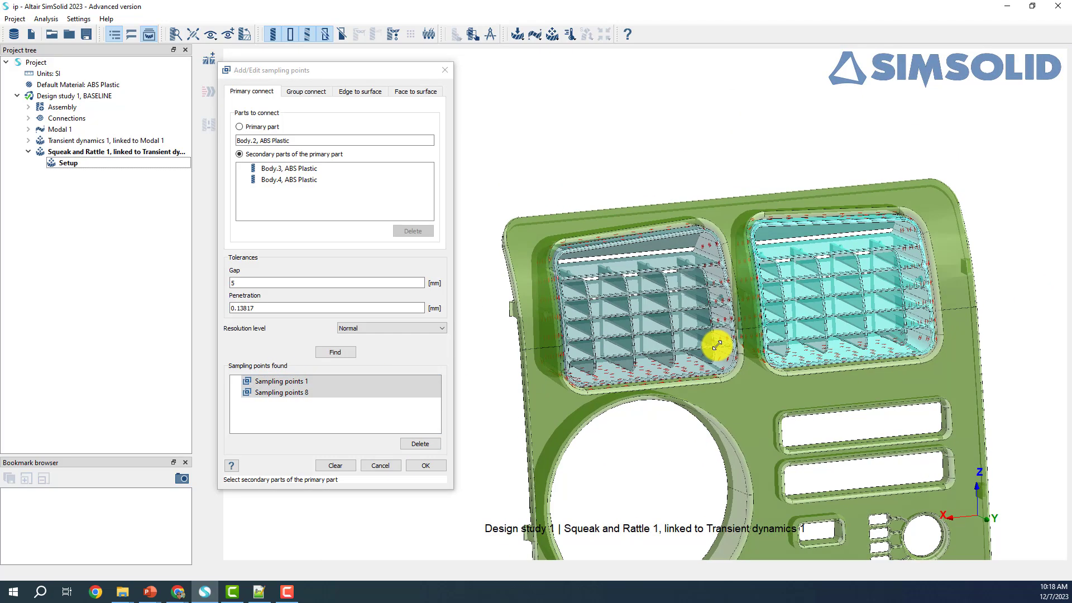
pyautogui.click(422, 465)
pyautogui.scroll(-4, 445, 294)
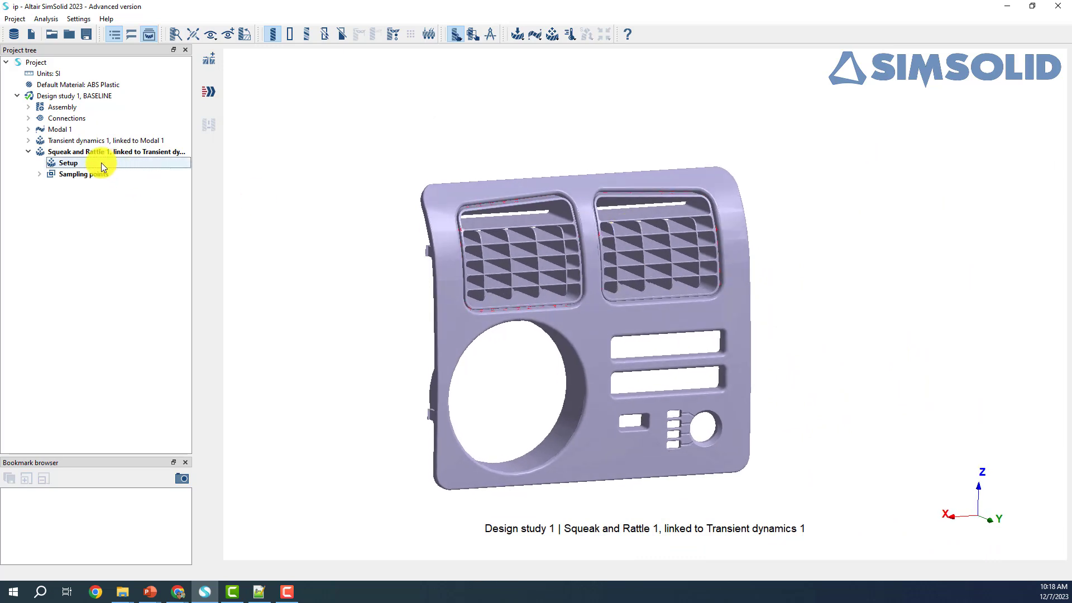
# Expand the sampling points in the project tree and solve the Squeak and Rattle 1 analysis.
pyautogui.click(39, 174)
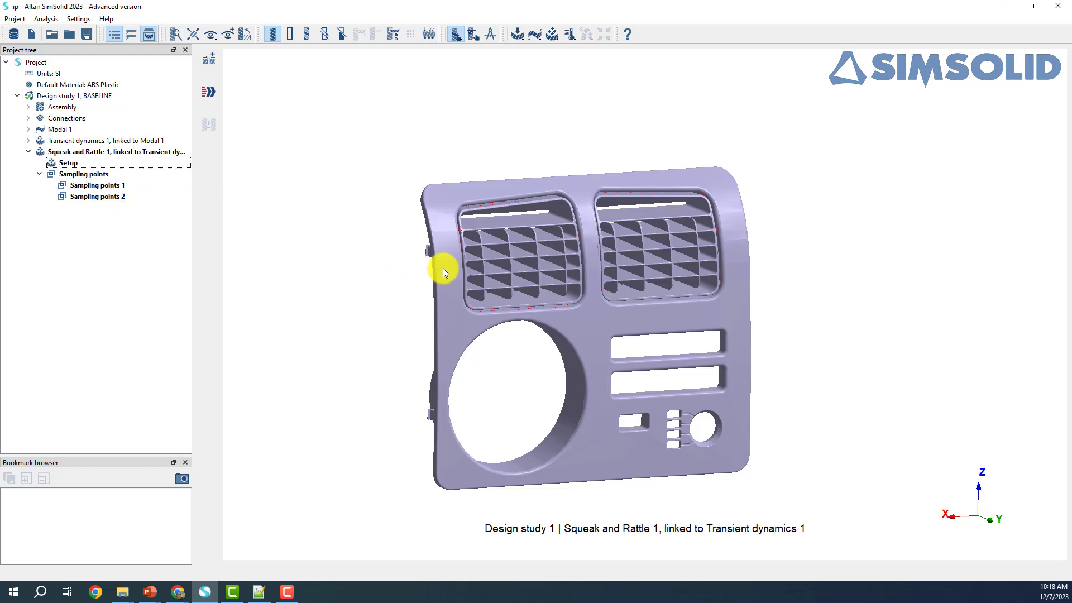
pyautogui.click(139, 155)
pyautogui.click(210, 93)
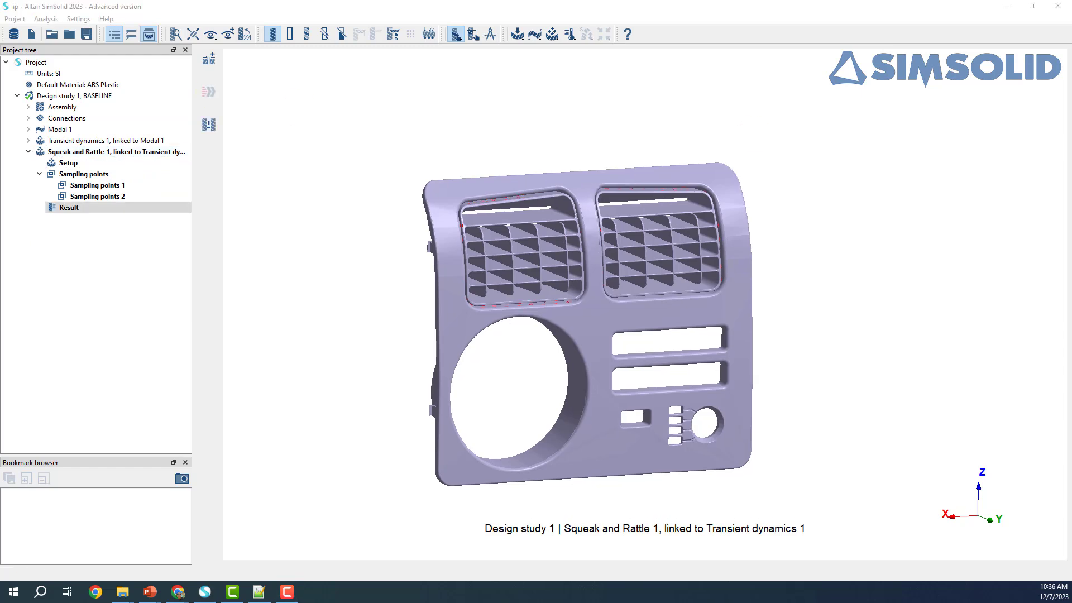
# Display the final status response at Sampling points 1 and inspect it around the first vent.
pyautogui.moveTo(321, 300); pyautogui.dragTo(360, 280, button='right')
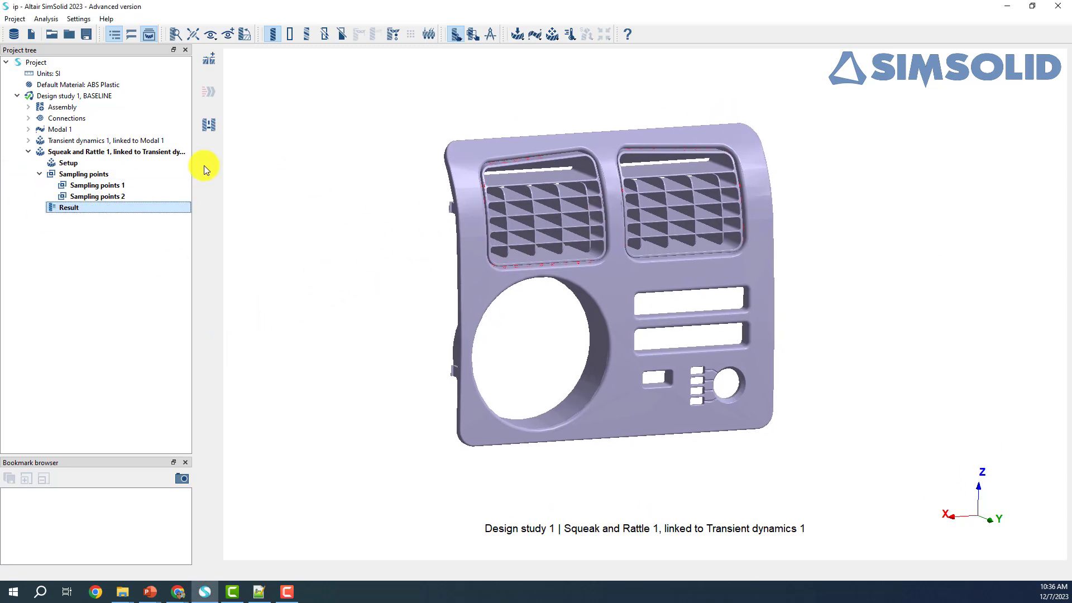
pyautogui.click(209, 125)
pyautogui.moveTo(446, 198); pyautogui.dragTo(632, 134)
pyautogui.scroll(5, 642, 218)
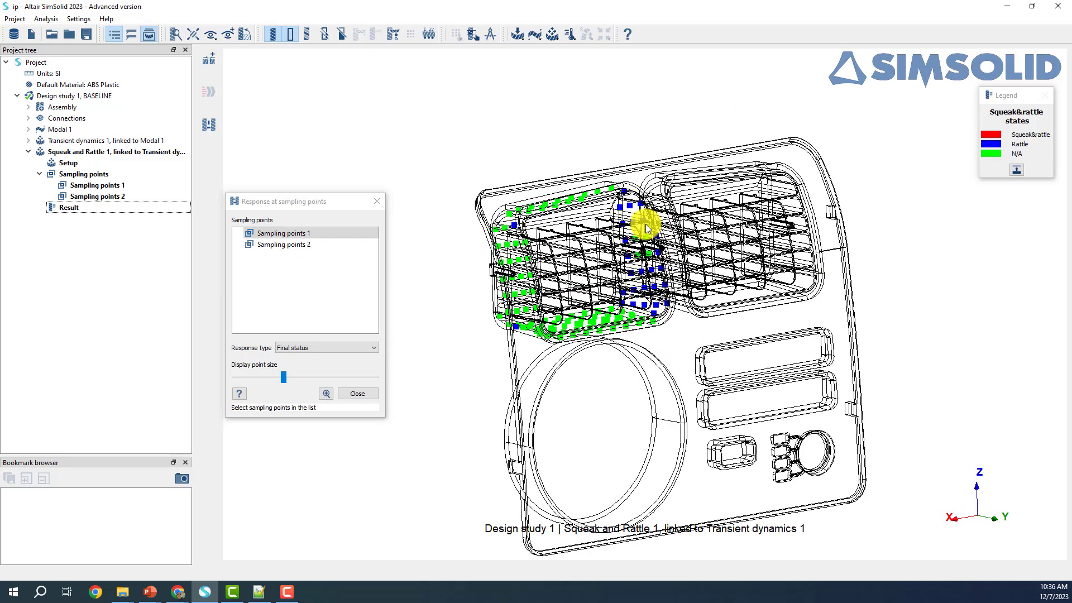
pyautogui.scroll(4, 916, 368)
pyautogui.scroll(-5, 503, 263)
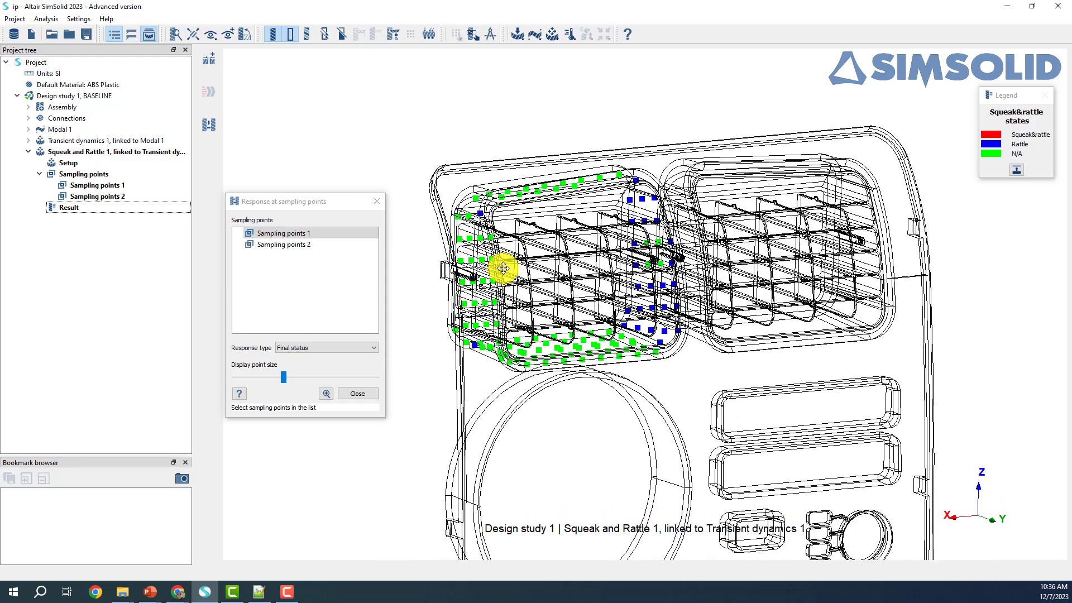
# Add Sampling points 2 to the response display and examine the squeak and rattle states around both vents.
pyautogui.keyDown('ctrl'); pyautogui.click(296, 244); pyautogui.keyUp('ctrl')
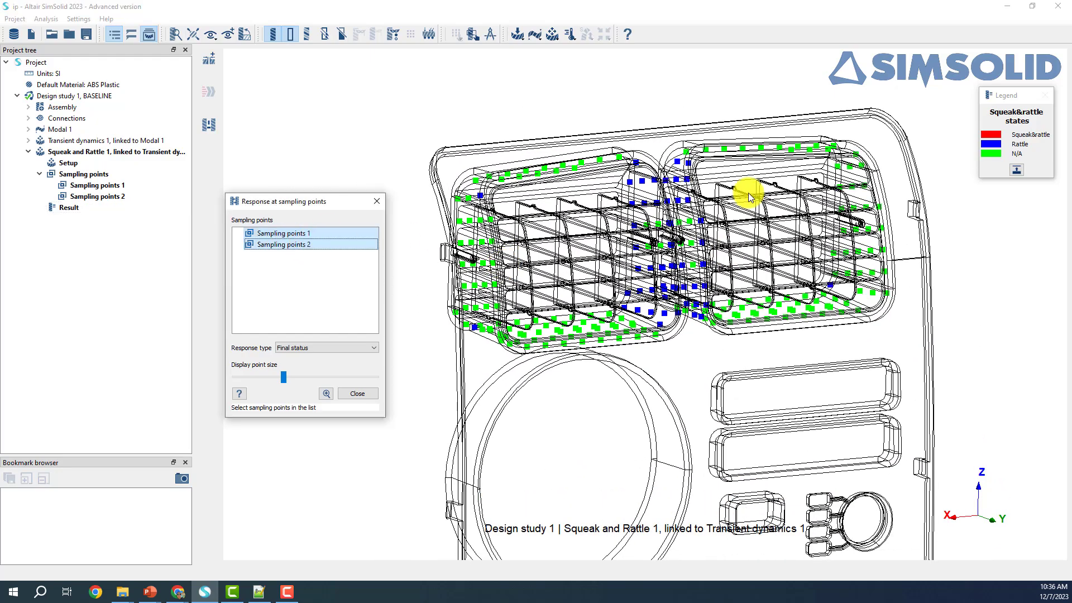
pyautogui.moveTo(821, 229); pyautogui.dragTo(830, 165)
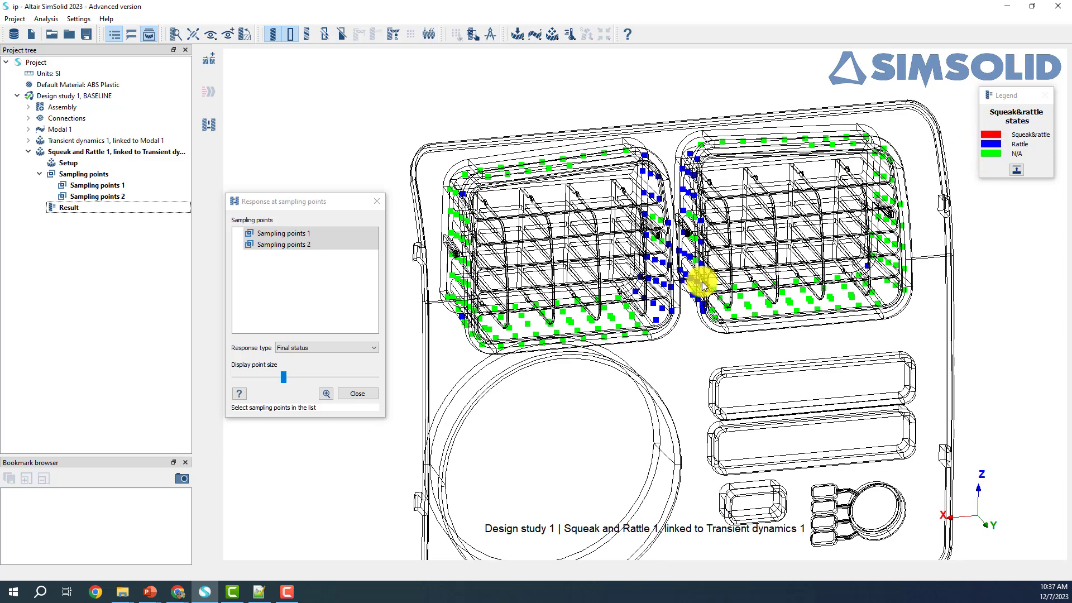
pyautogui.moveTo(701, 280); pyautogui.dragTo(781, 355)
pyautogui.scroll(3, 645, 185)
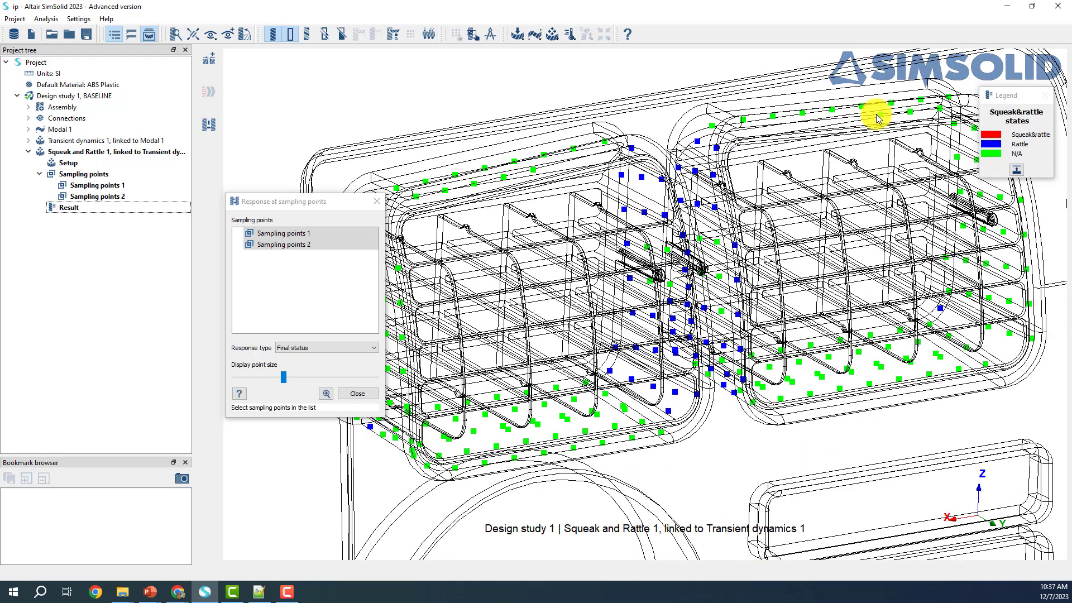
pyautogui.moveTo(642, 161); pyautogui.dragTo(721, 307)
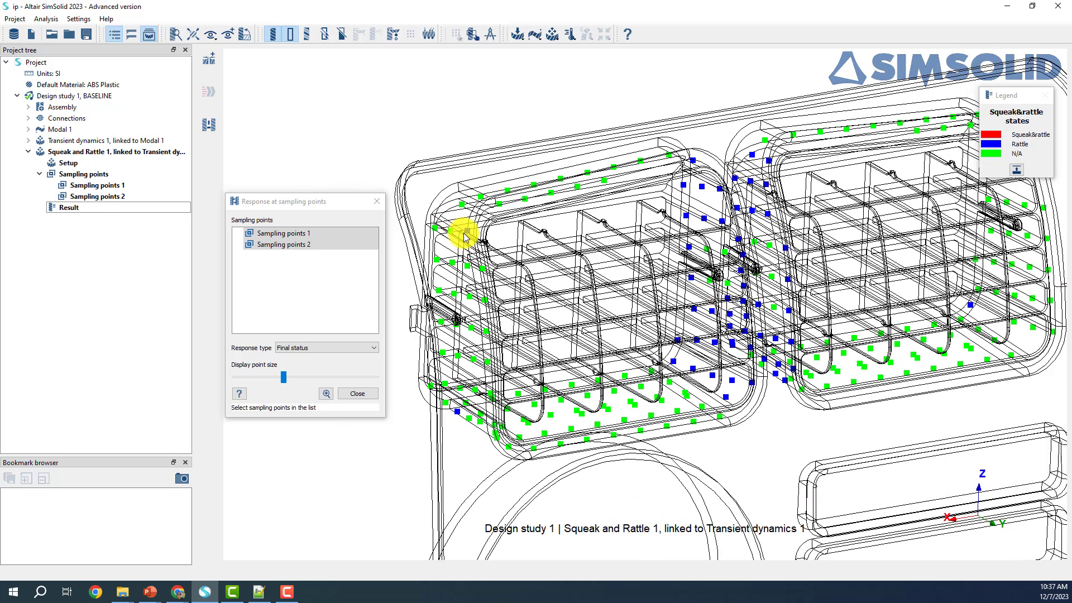
# Switch the response display for both sampling point sets to Initial gap.
pyautogui.moveTo(780, 232); pyautogui.dragTo(652, 195, button='right')
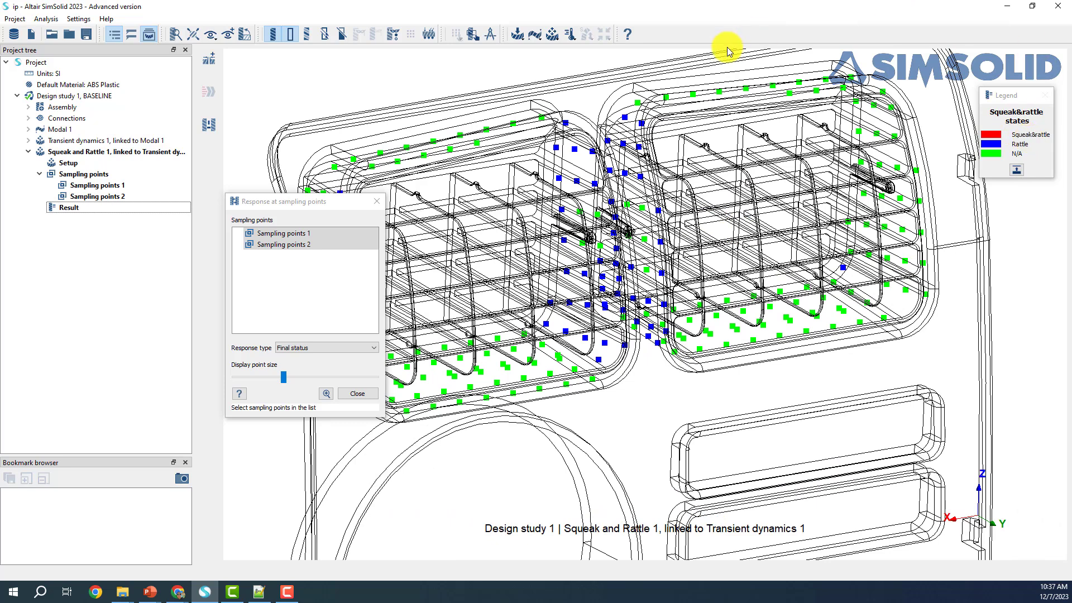
pyautogui.scroll(-2, 536, 215)
pyautogui.moveTo(273, 202); pyautogui.dragTo(200, 69)
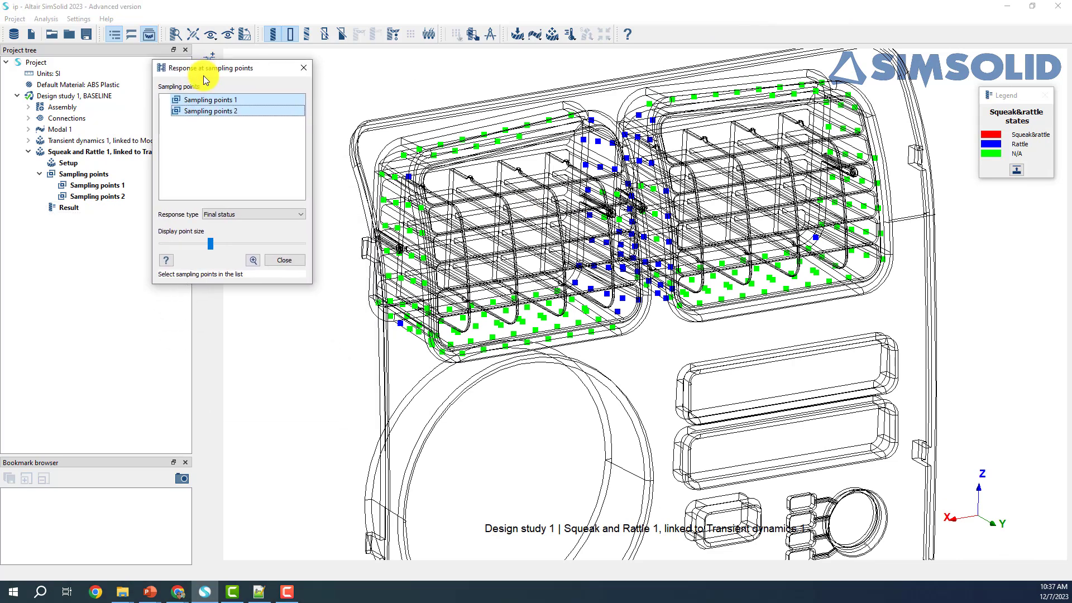
pyautogui.click(220, 217)
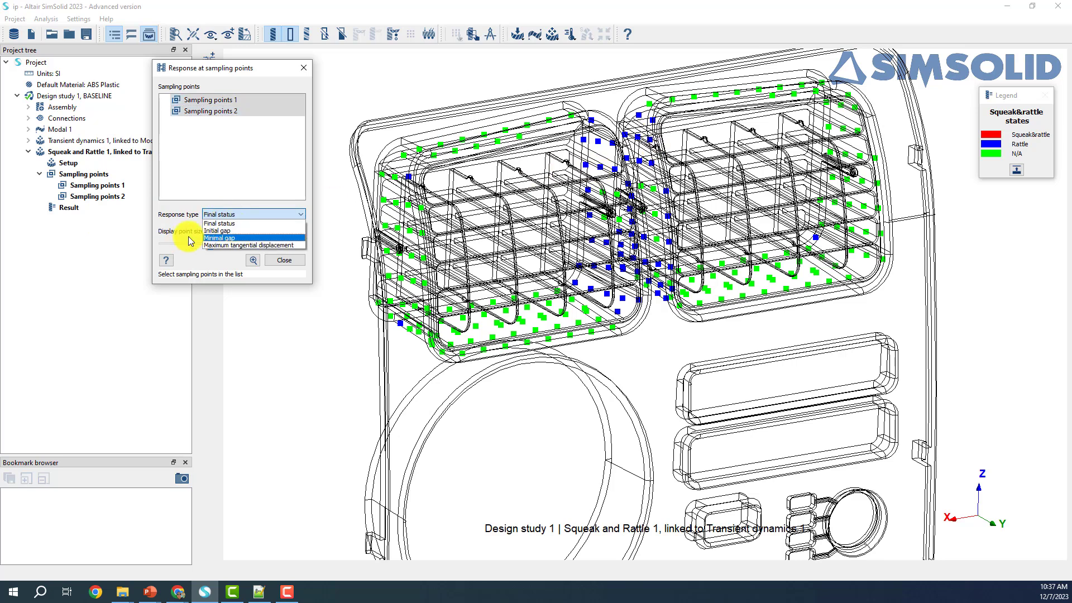
pyautogui.click(227, 232)
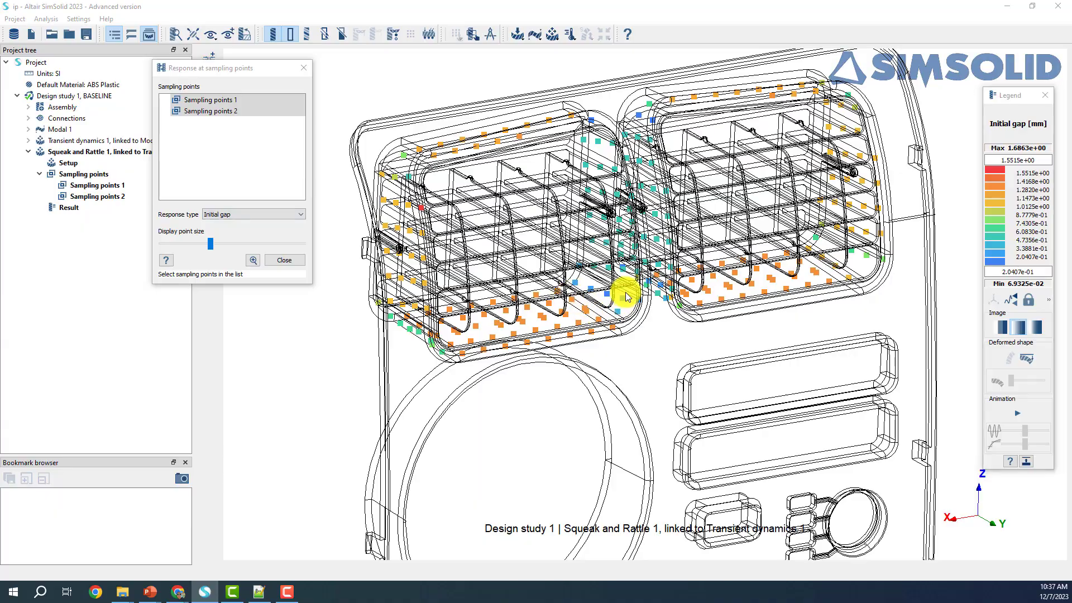
# Examine the initial gap along the first vent's lower edge and in the area between the two vents against the legend.
pyautogui.moveTo(627, 292); pyautogui.dragTo(532, 364)
pyautogui.scroll(8, 516, 373)
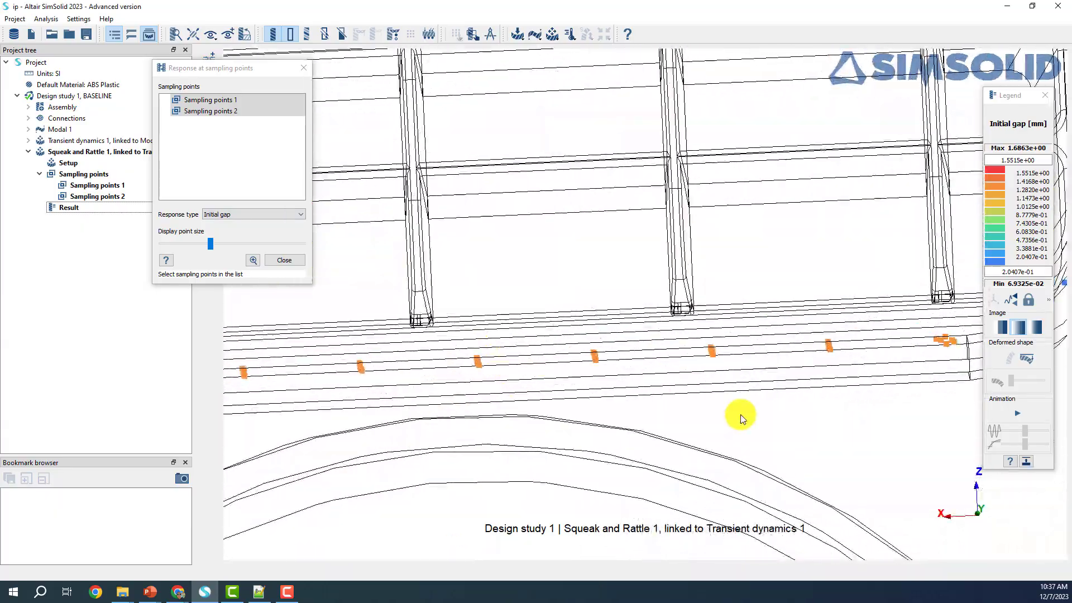
pyautogui.moveTo(742, 418); pyautogui.dragTo(806, 221)
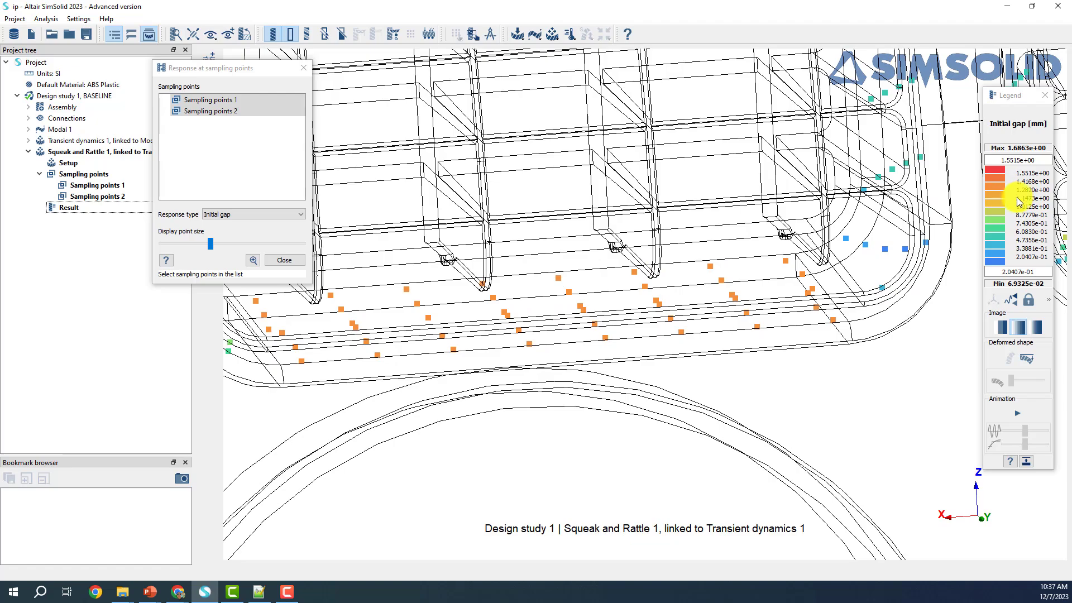
pyautogui.moveTo(950, 192); pyautogui.dragTo(615, 363)
pyautogui.scroll(3, 653, 306)
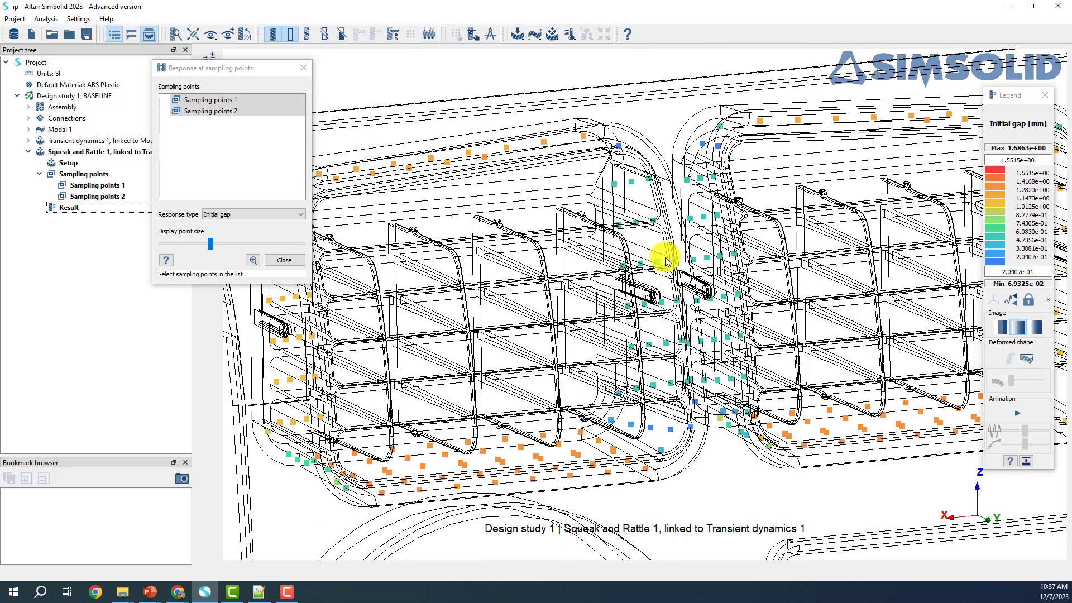
pyautogui.scroll(3, 660, 291)
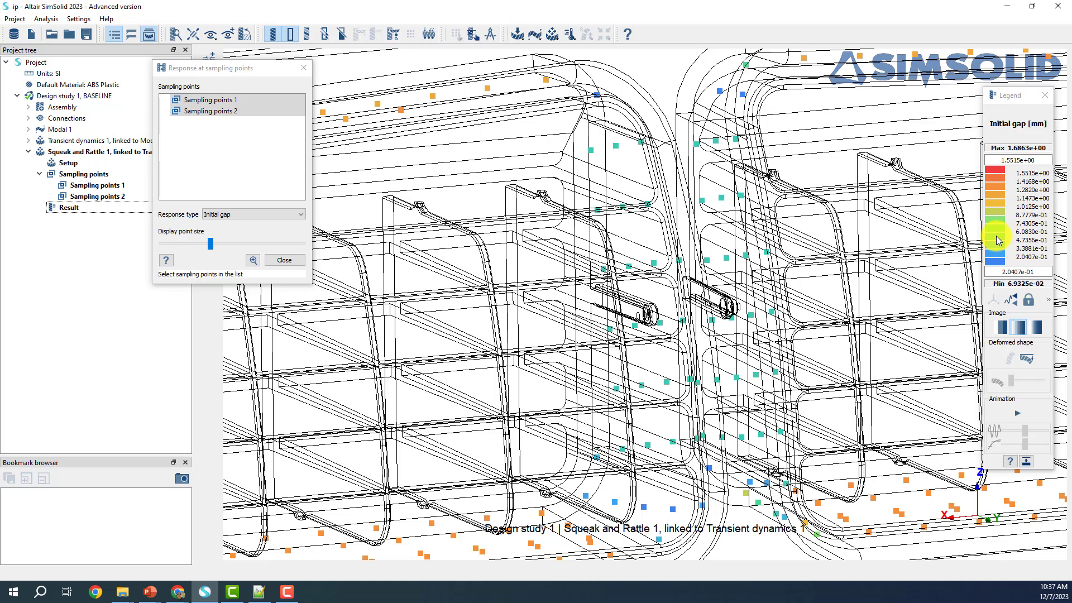
pyautogui.scroll(-1, 659, 282)
pyautogui.scroll(-2, 642, 269)
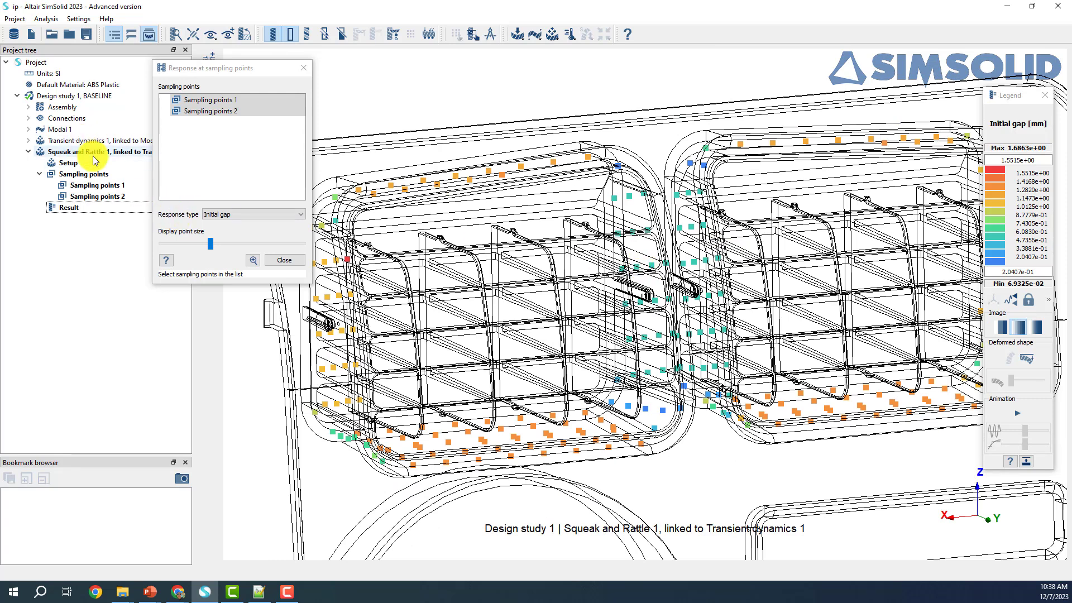
# Display the Minimal gap for both sampling point sets and inspect the points between the two vents.
pyautogui.click(230, 213)
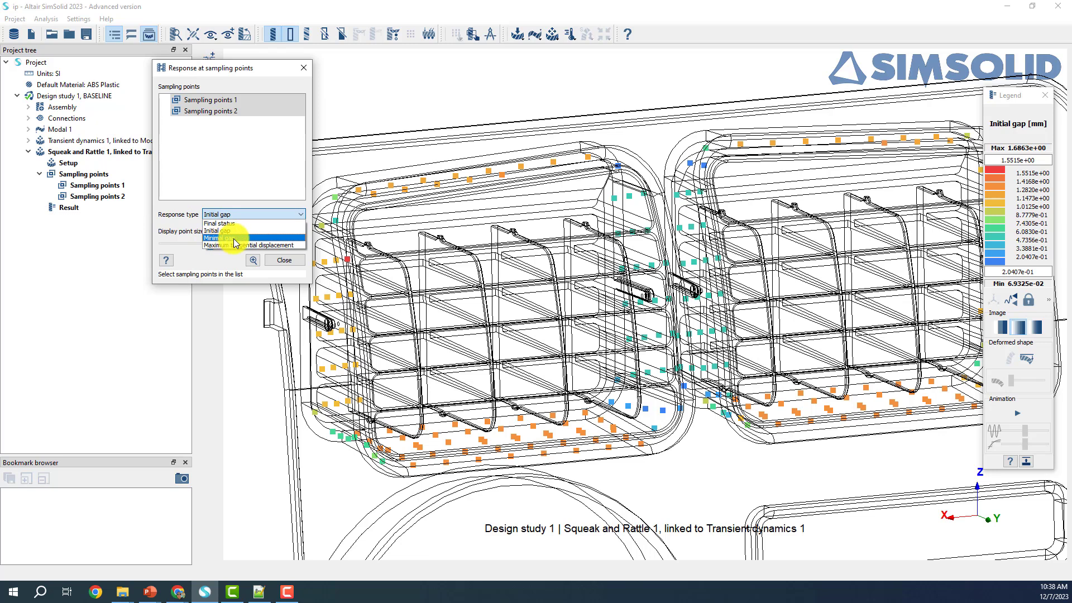
pyautogui.click(235, 239)
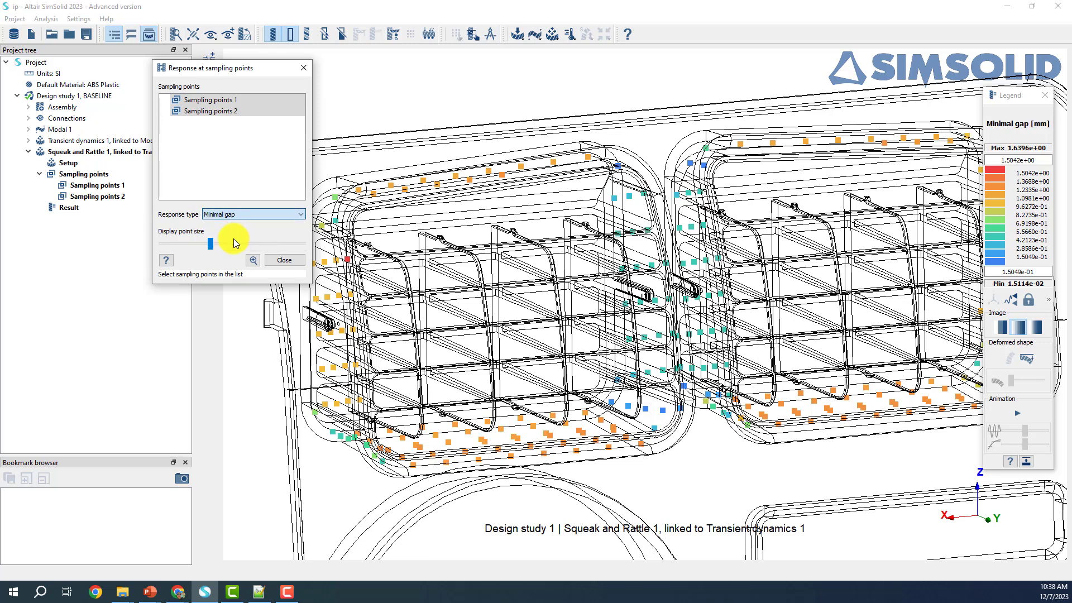
pyautogui.scroll(-5, 635, 330)
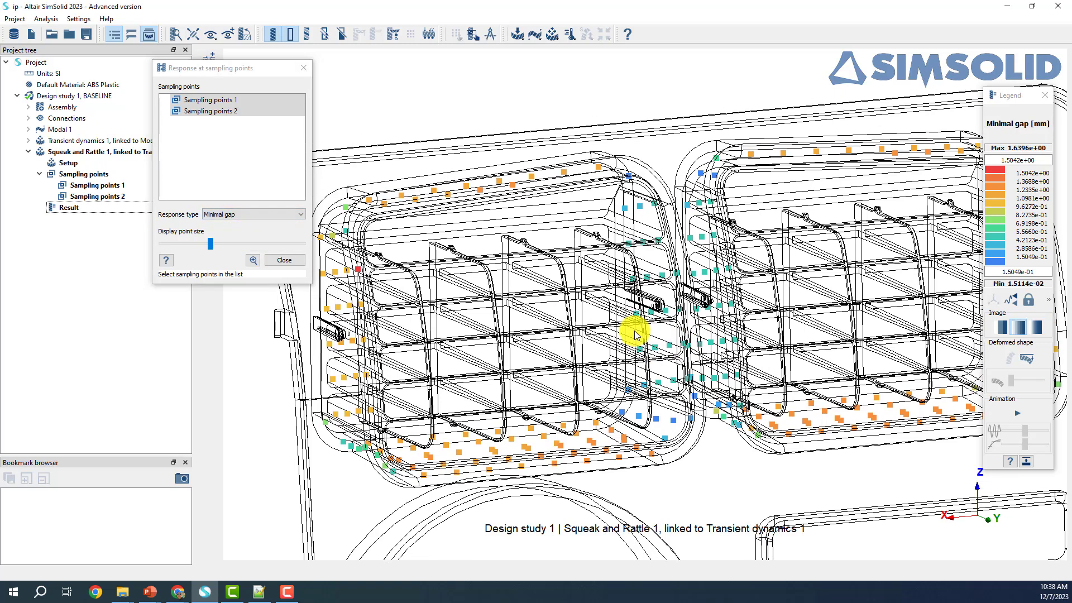
pyautogui.scroll(6, 660, 307)
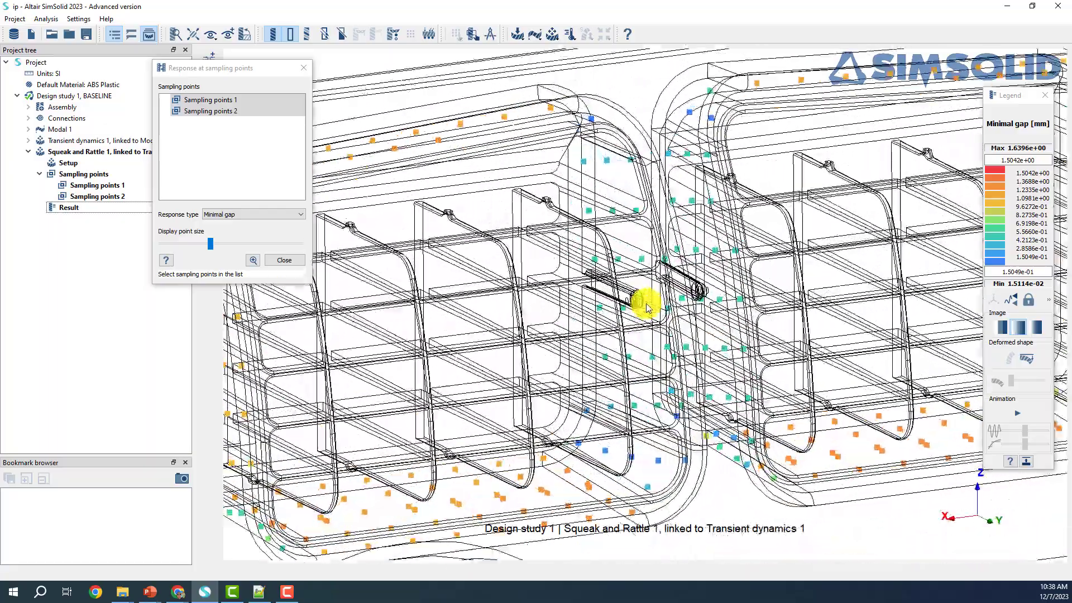
pyautogui.scroll(5, 653, 309)
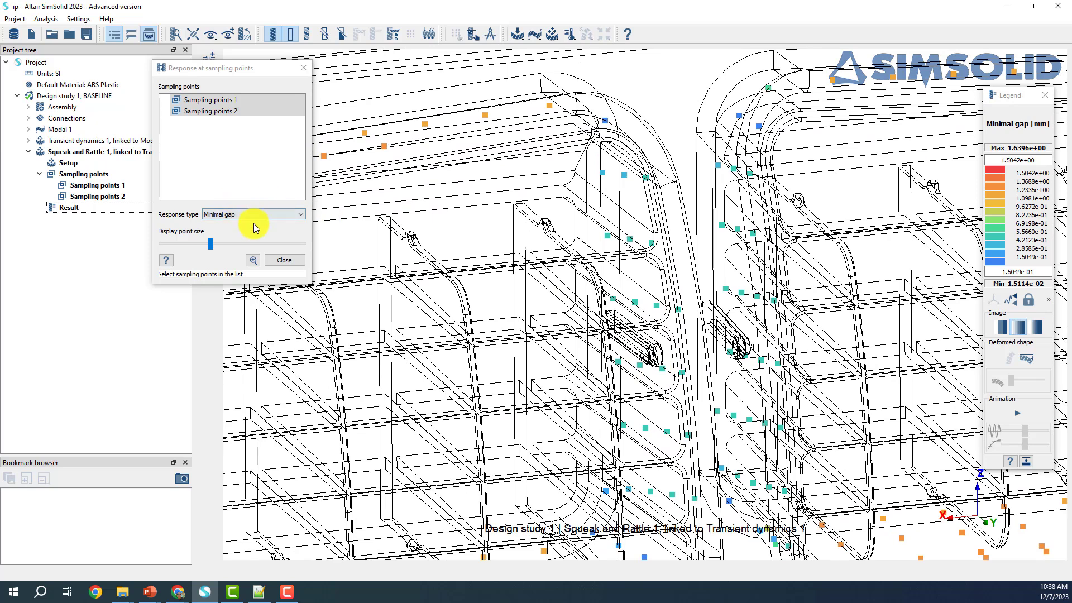
# Show only Sampling points 1 and review the relative displacement time response and tolerance line for a point on the first vent's inner side wall.
pyautogui.click(216, 100)
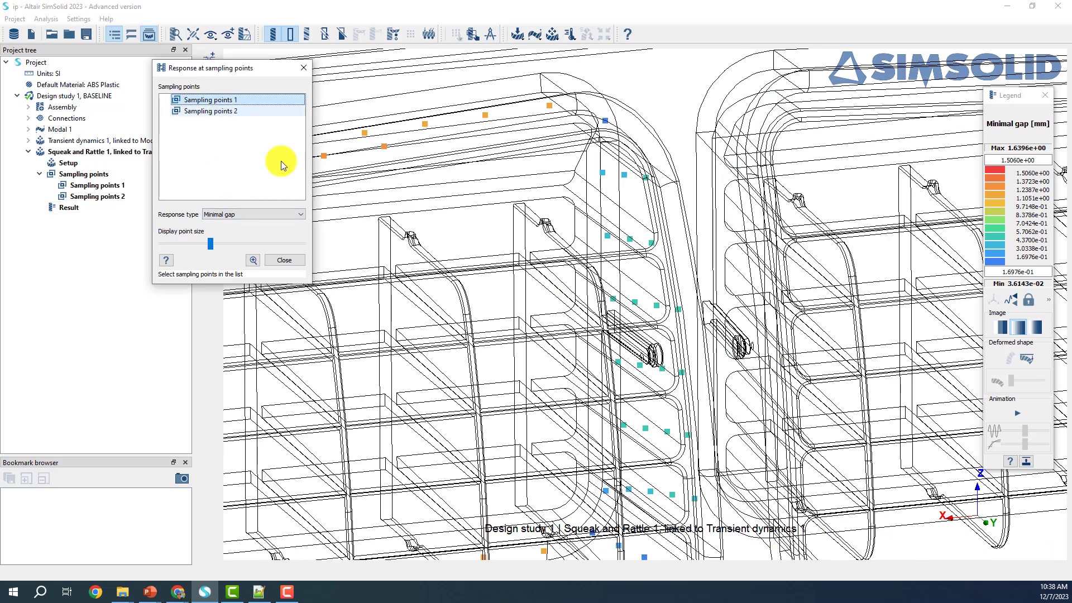
pyautogui.click(679, 312)
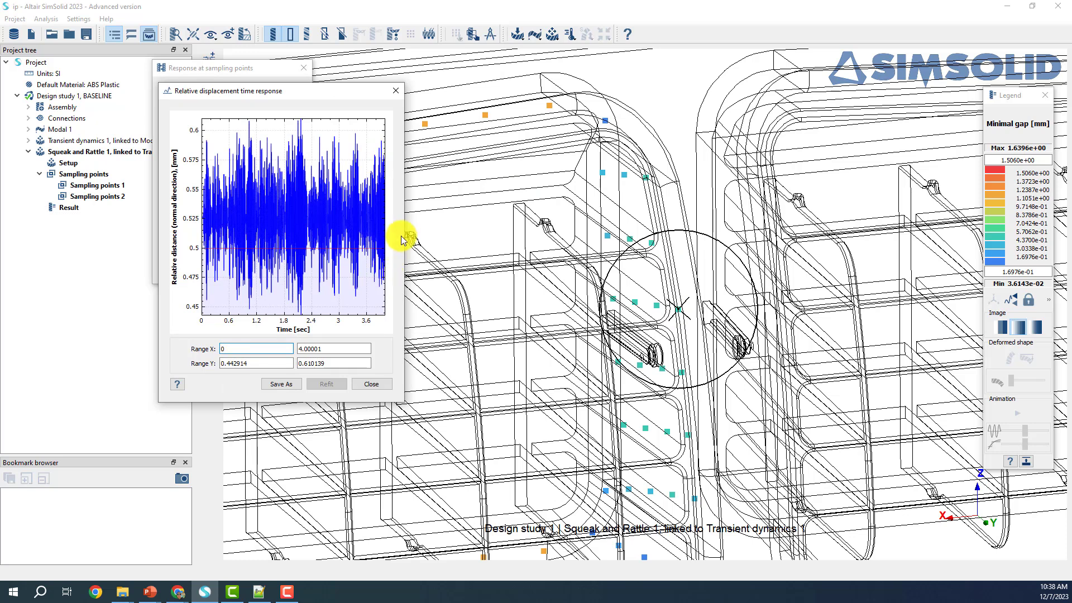
pyautogui.moveTo(408, 232); pyautogui.dragTo(598, 233)
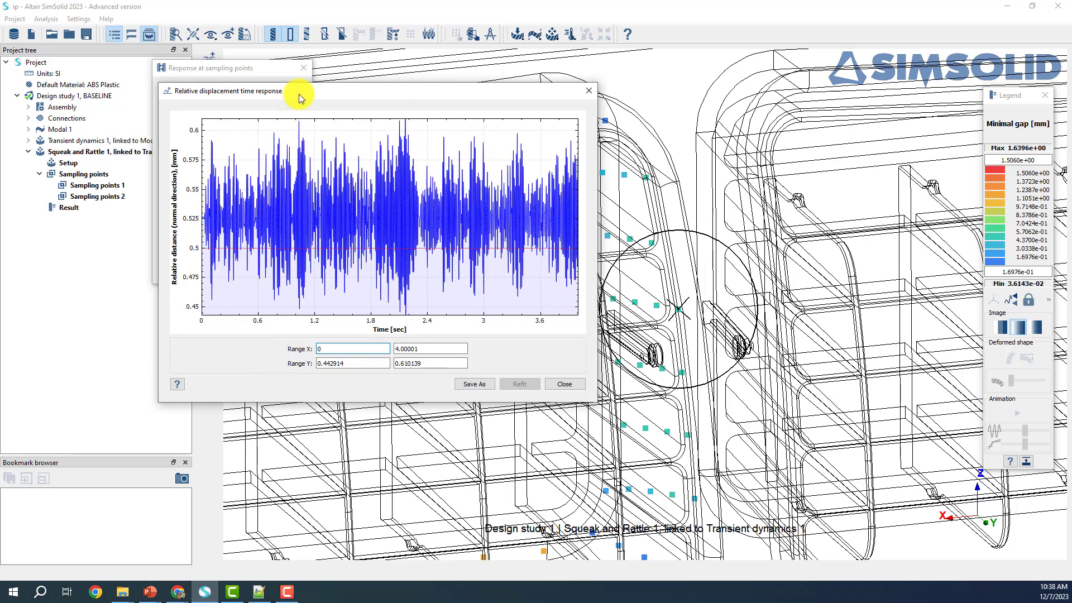
pyautogui.moveTo(306, 91); pyautogui.dragTo(563, 62)
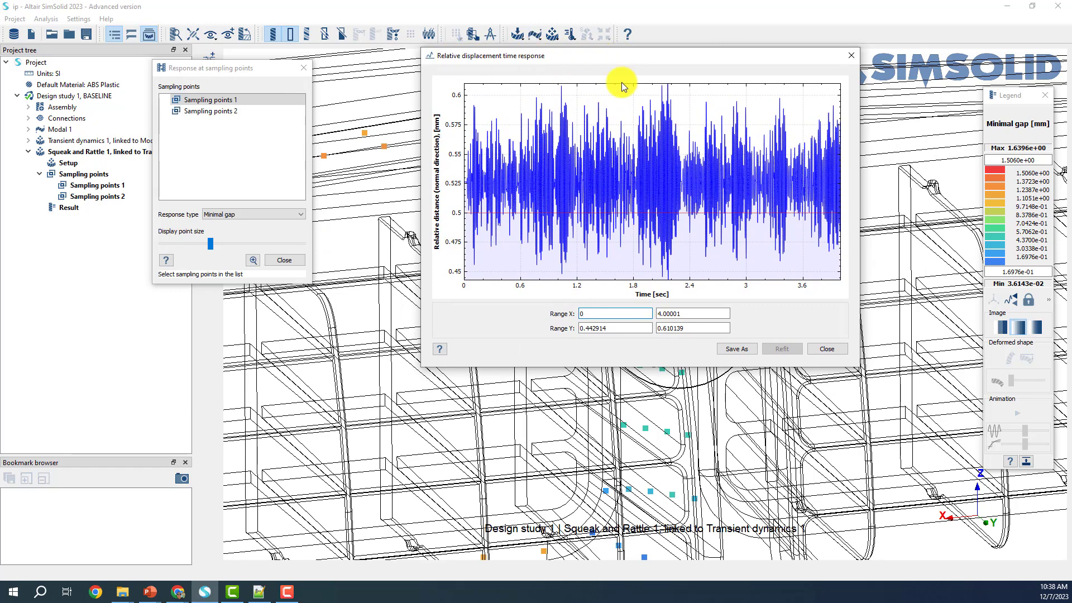
pyautogui.moveTo(184, 74); pyautogui.dragTo(266, 61)
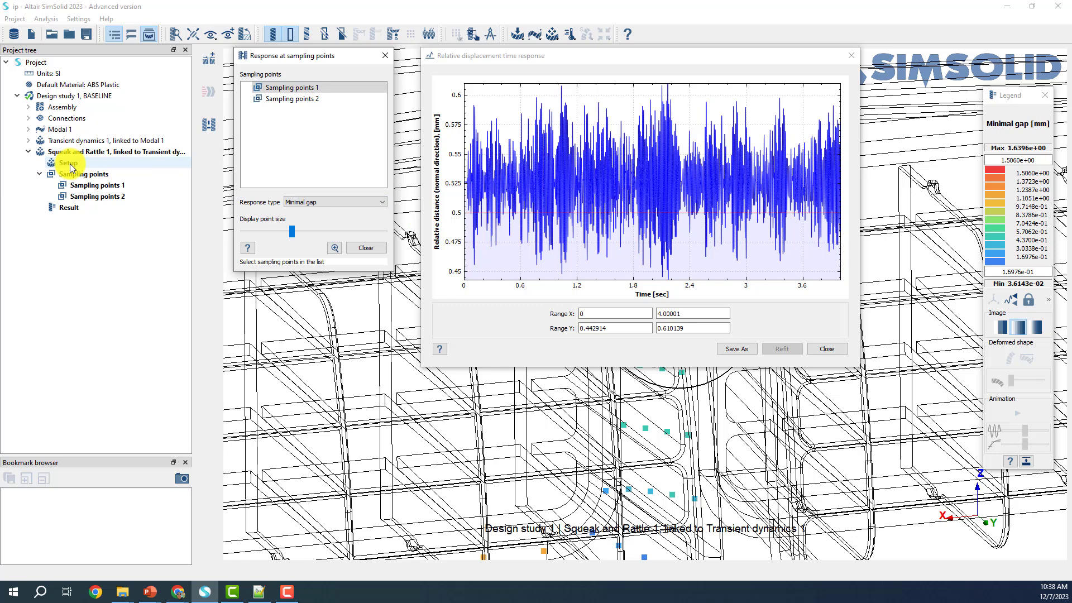
pyautogui.click(791, 215)
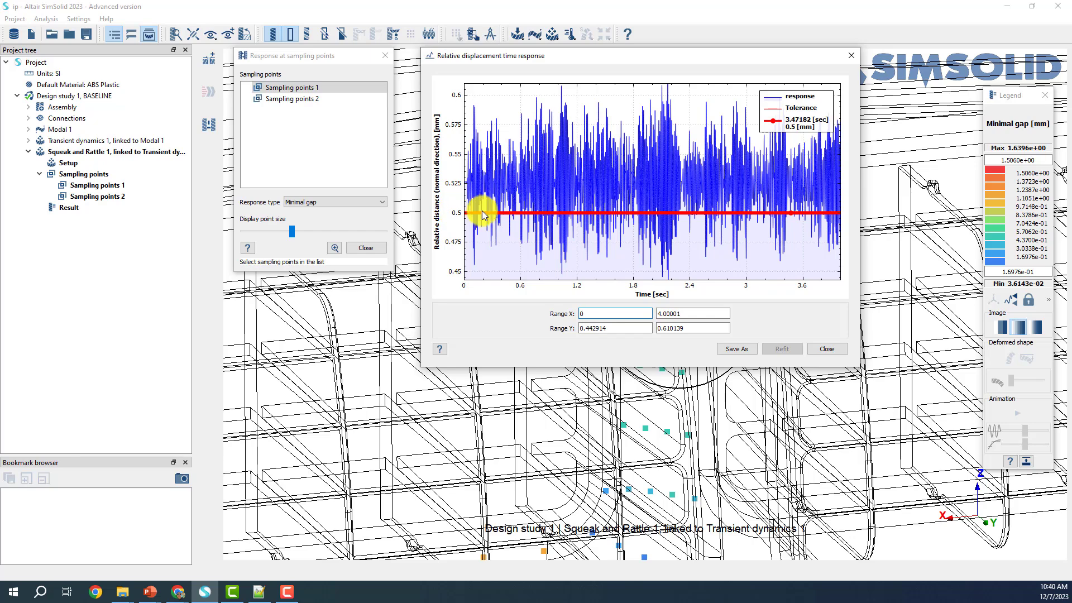
pyautogui.click(827, 349)
# Display the Final status at Sampling points 1 and check the states along the first vent's lower edge.
pyautogui.scroll(-10, 746, 334)
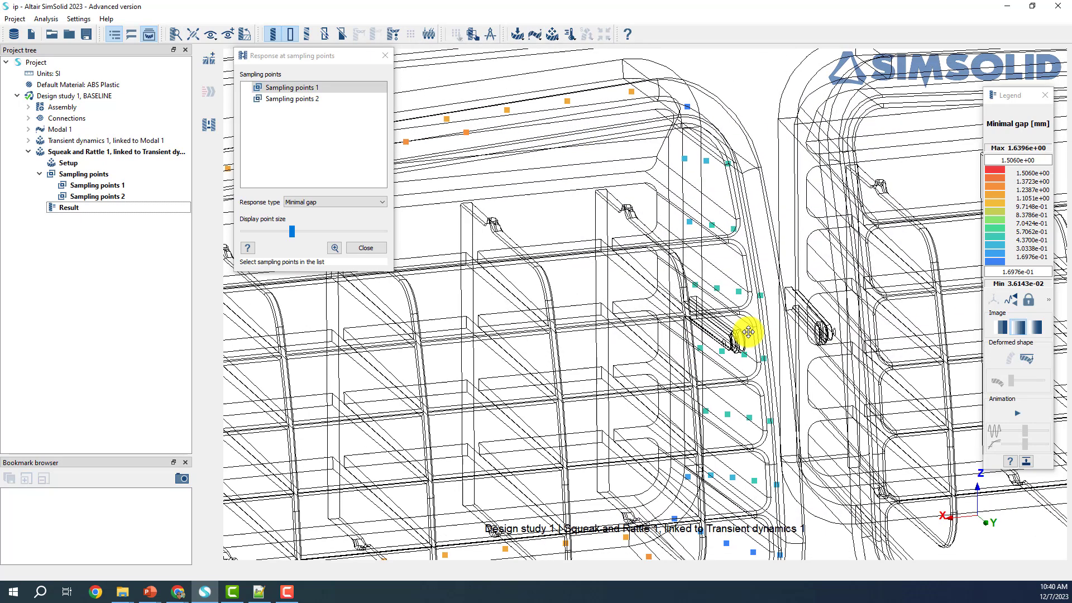
pyautogui.scroll(5, 614, 458)
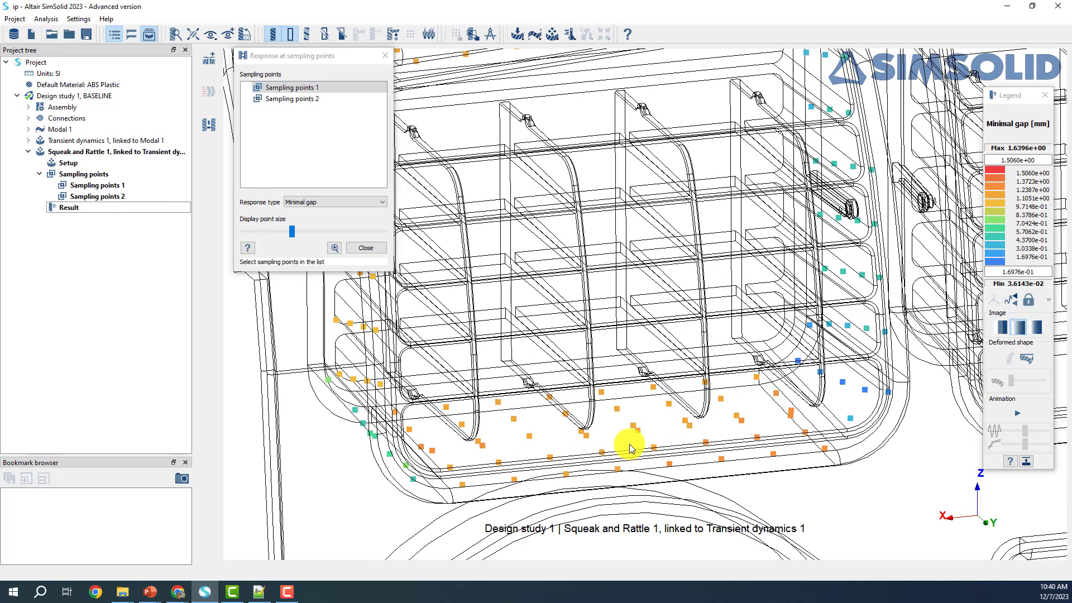
pyautogui.click(329, 202)
pyautogui.click(322, 211)
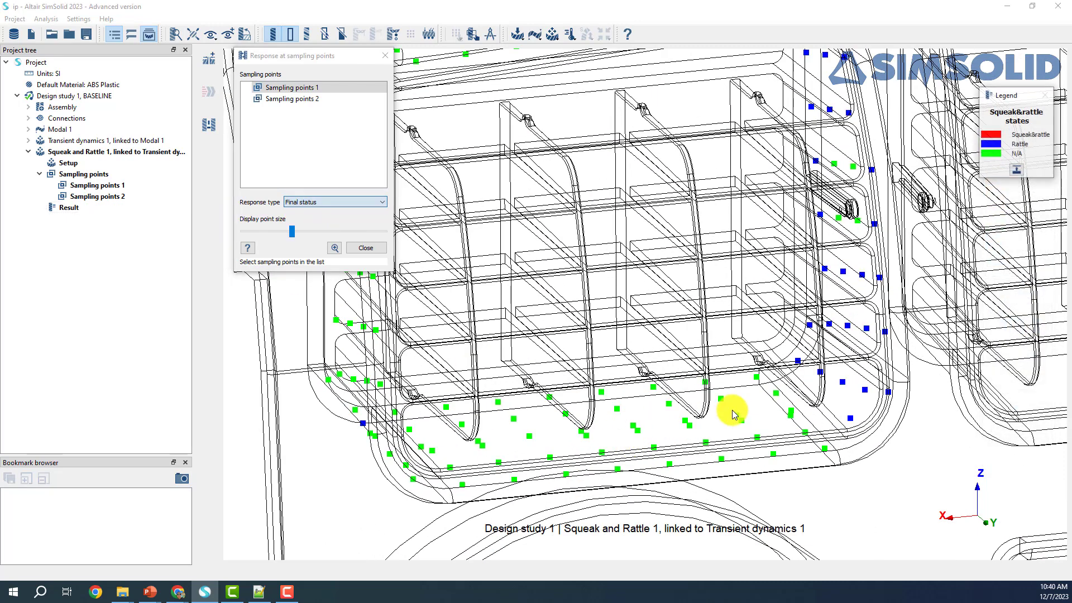
# Return to the Minimal gap response and plot the time response of a point on the first vent's lower edge in an enlarged window.
pyautogui.click(327, 204)
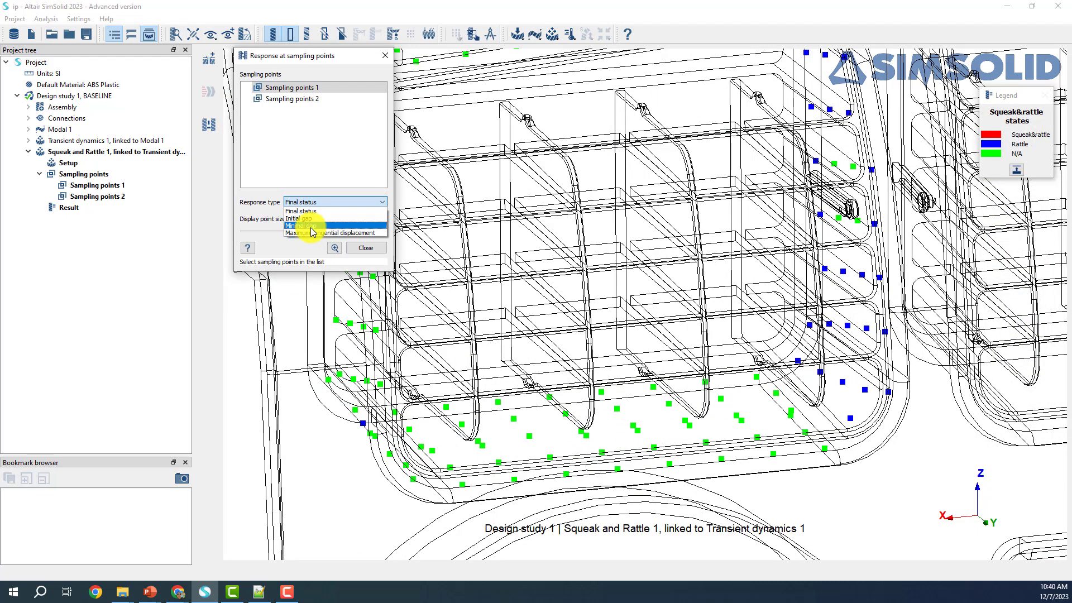
pyautogui.click(310, 218)
pyautogui.click(638, 431)
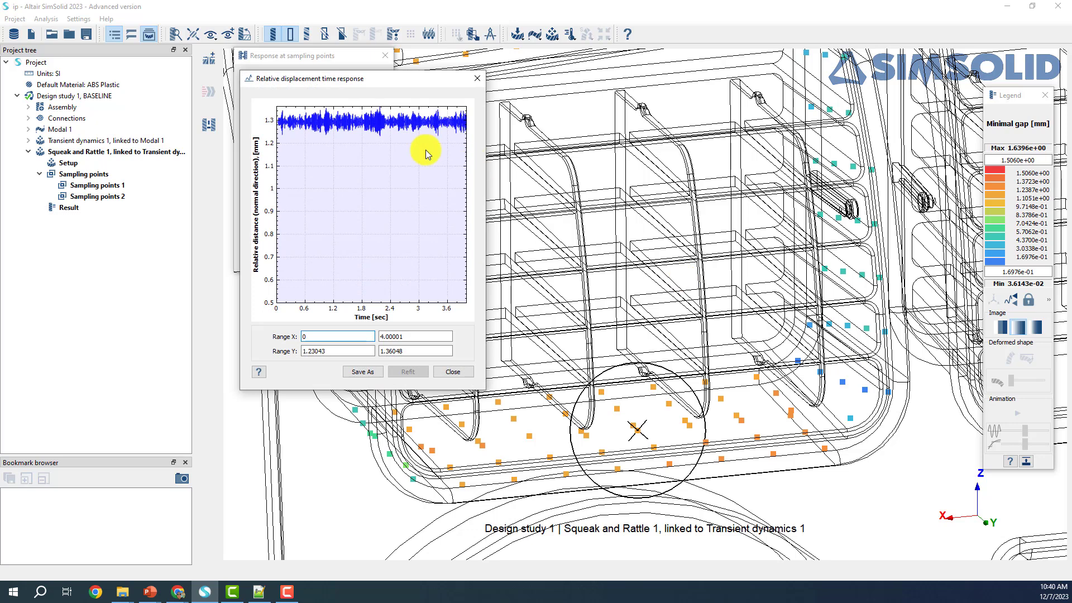
pyautogui.moveTo(365, 81); pyautogui.dragTo(431, 75)
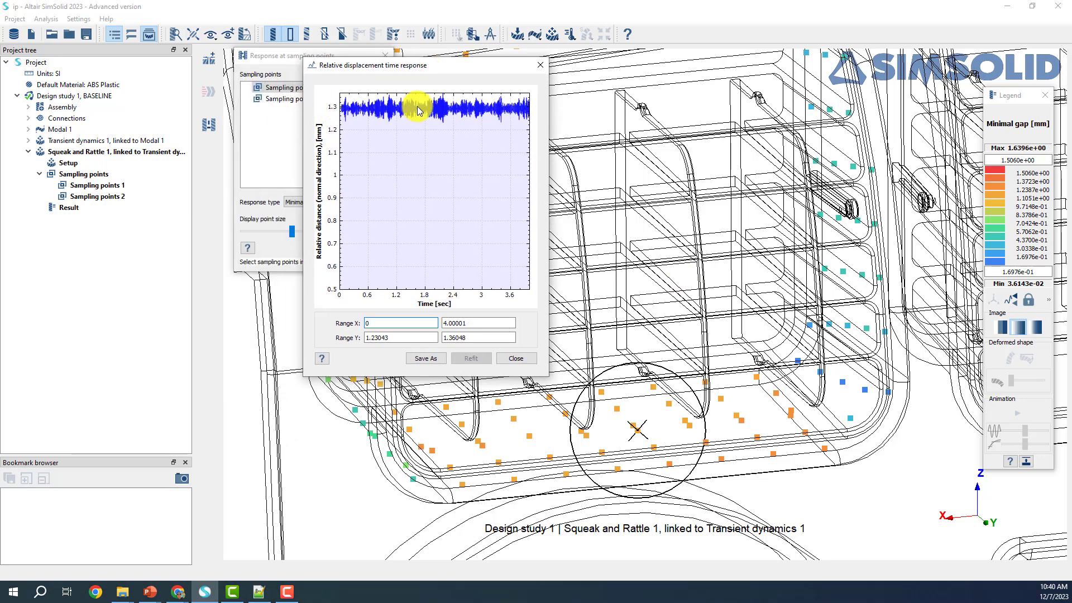
pyautogui.moveTo(550, 122); pyautogui.dragTo(691, 123)
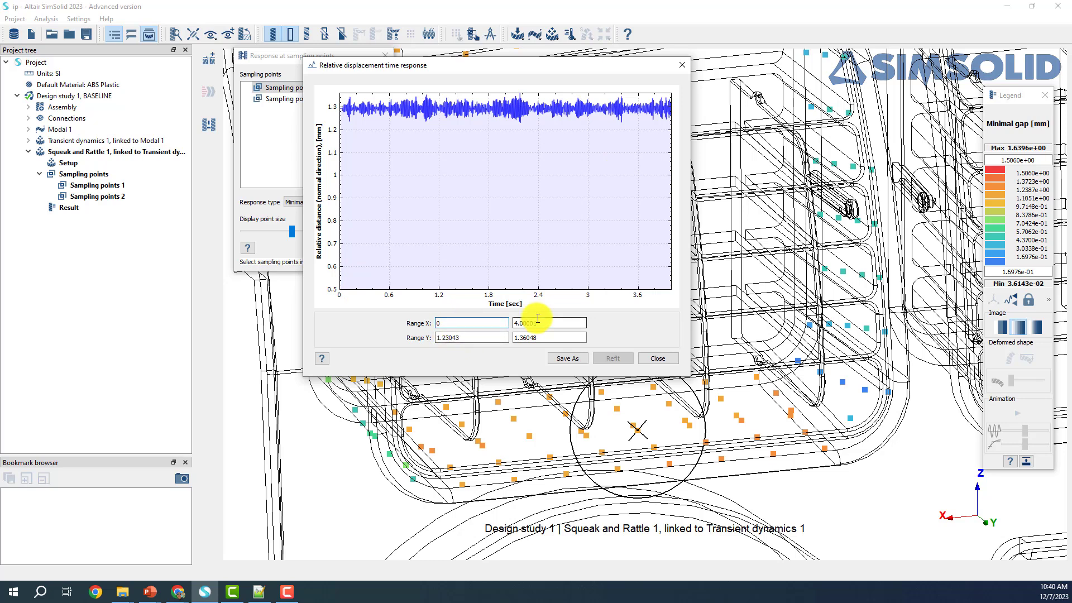
# Set the plot's lower Y range to 0.45 to compare the response with the tolerance line, and close the plot.
pyautogui.moveTo(474, 338); pyautogui.dragTo(367, 338)
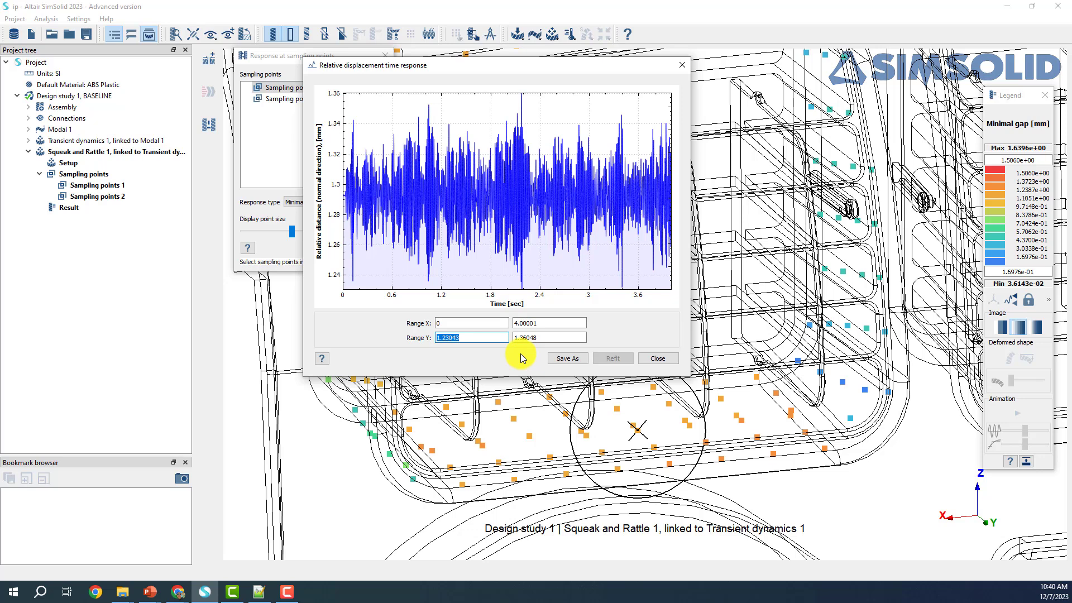
pyautogui.write('0.45')
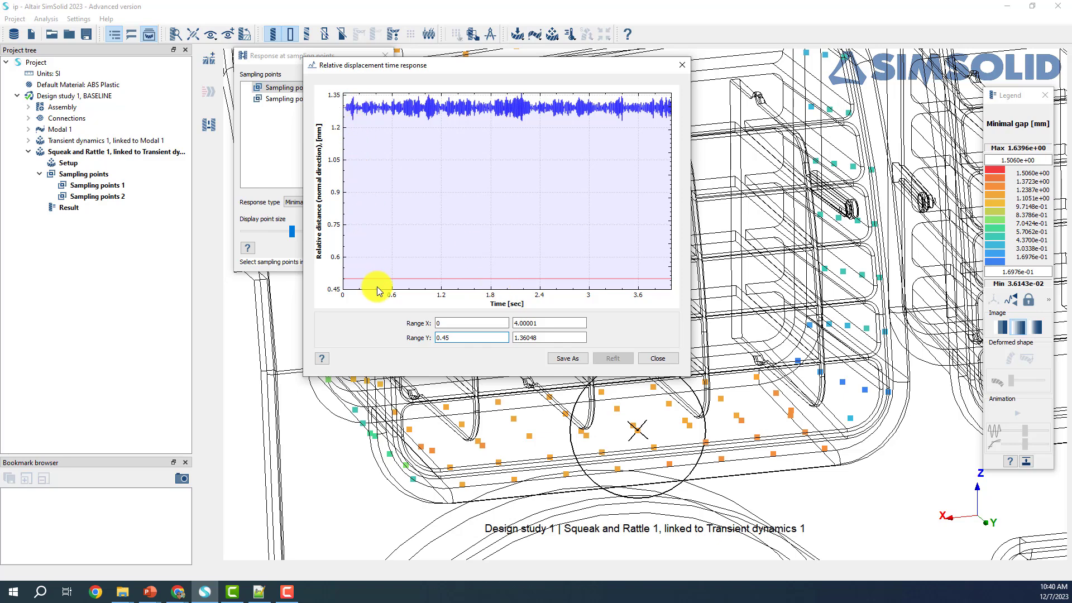
pyautogui.click(656, 358)
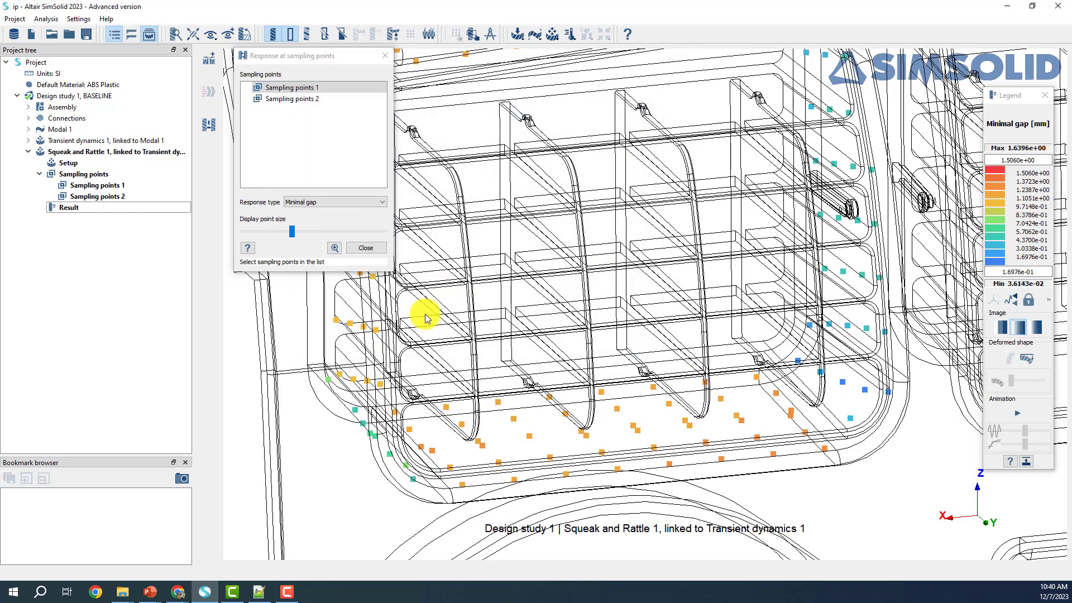
# Display the Maximum tangential displacement at Sampling points 1 and inspect it around the first vent.
pyautogui.scroll(-5, 534, 307)
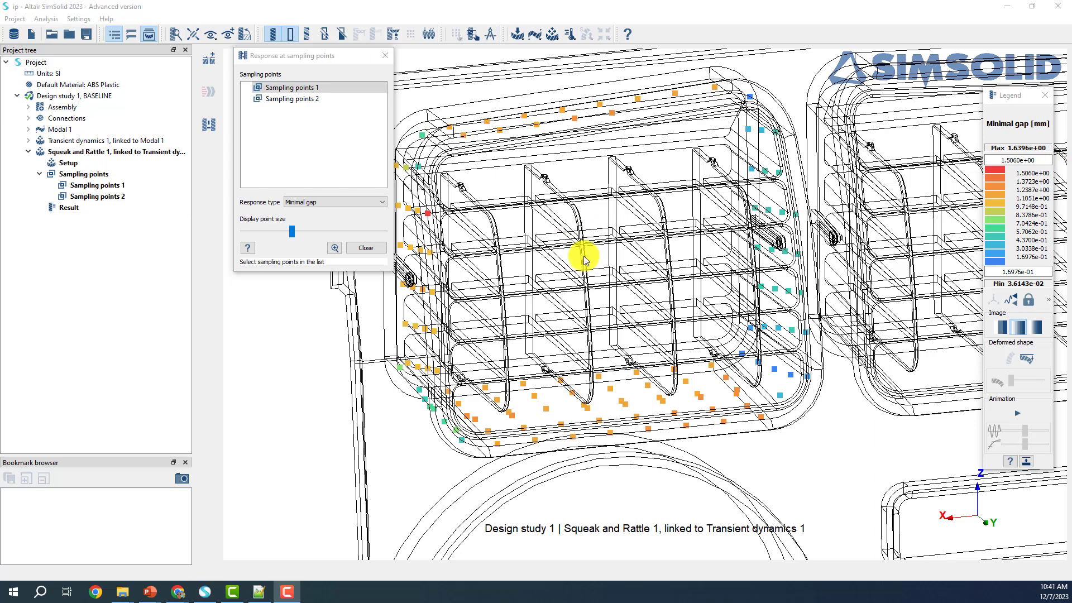
pyautogui.moveTo(596, 275); pyautogui.dragTo(614, 282, button='right')
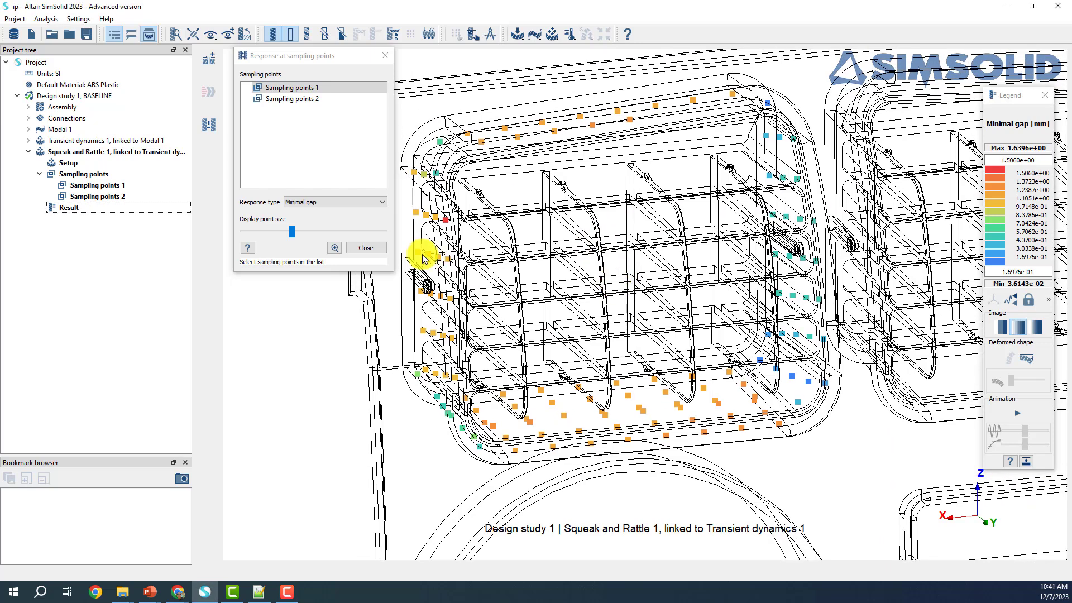
pyautogui.click(372, 202)
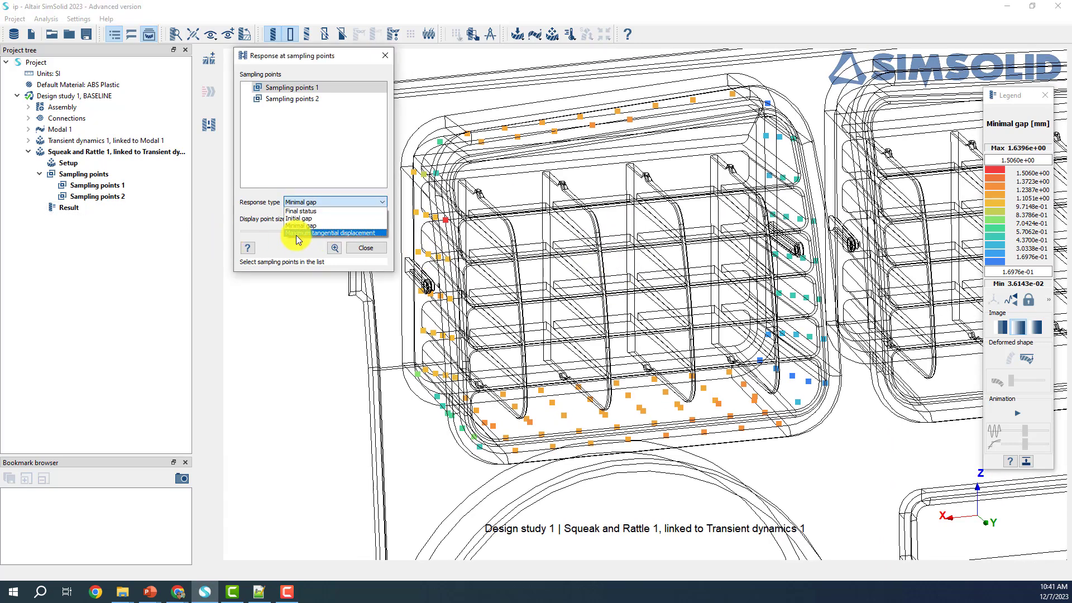
pyautogui.click(364, 234)
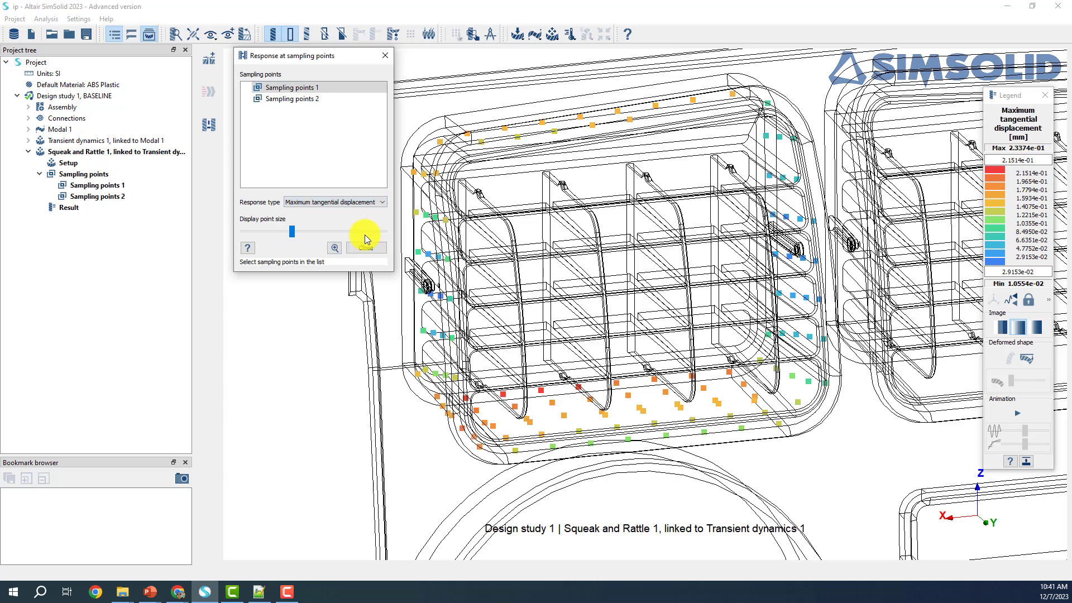
pyautogui.moveTo(758, 425); pyautogui.dragTo(743, 403, button='right')
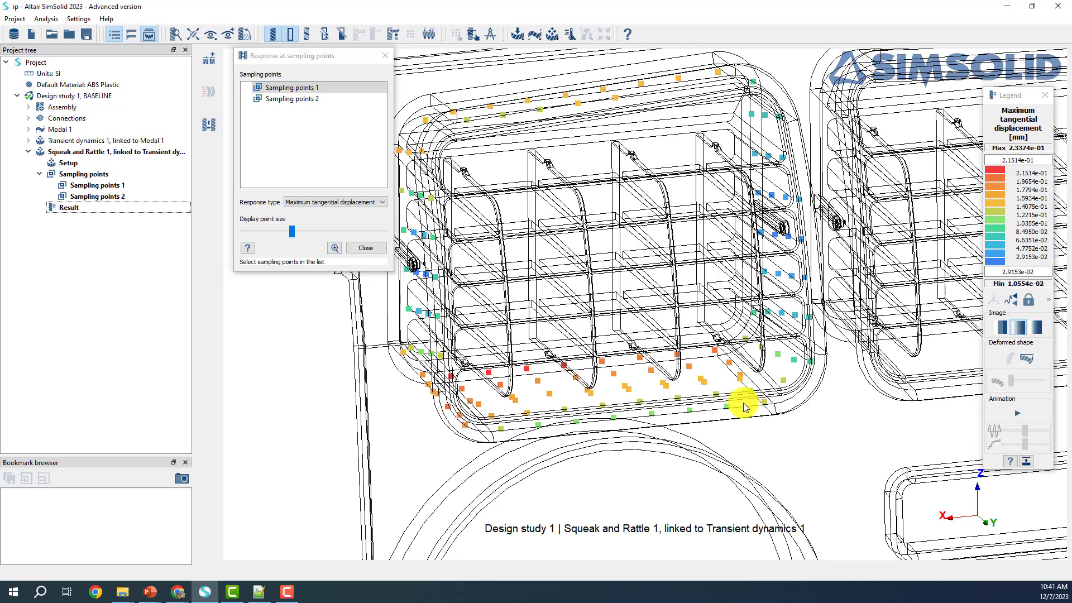
# Plot the relative tangential displacement time response of a sampling point near the right end of the first vent's lower edge.
pyautogui.scroll(3, 743, 403)
pyautogui.moveTo(726, 412)
pyautogui.mouseDown()
pyautogui.moveTo(685, 395)
pyautogui.moveTo(735, 399)
pyautogui.moveTo(718, 406)
pyautogui.mouseUp()
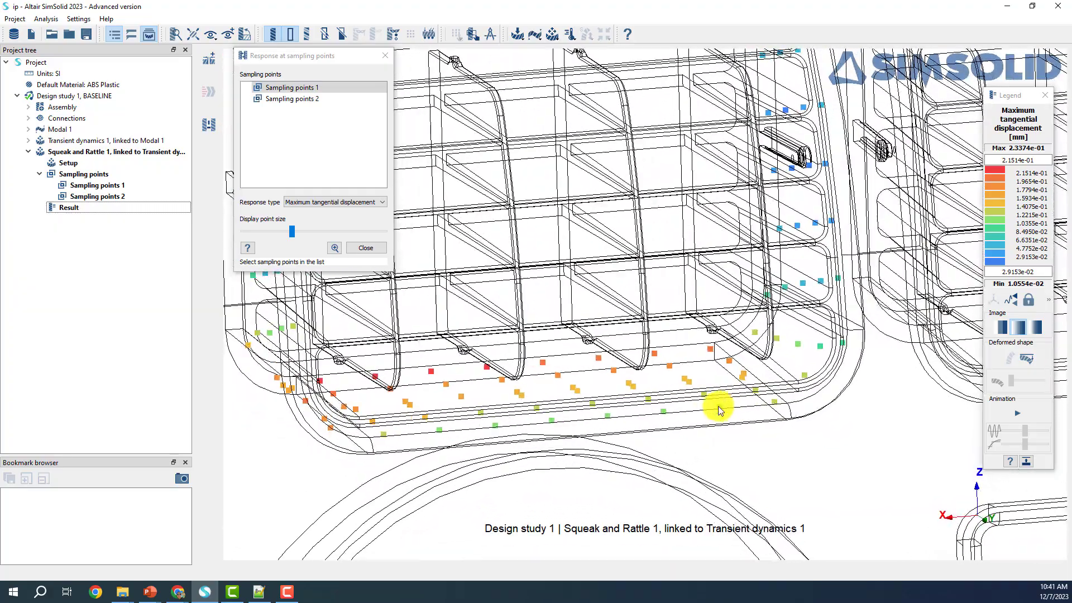
pyautogui.scroll(3, 718, 409)
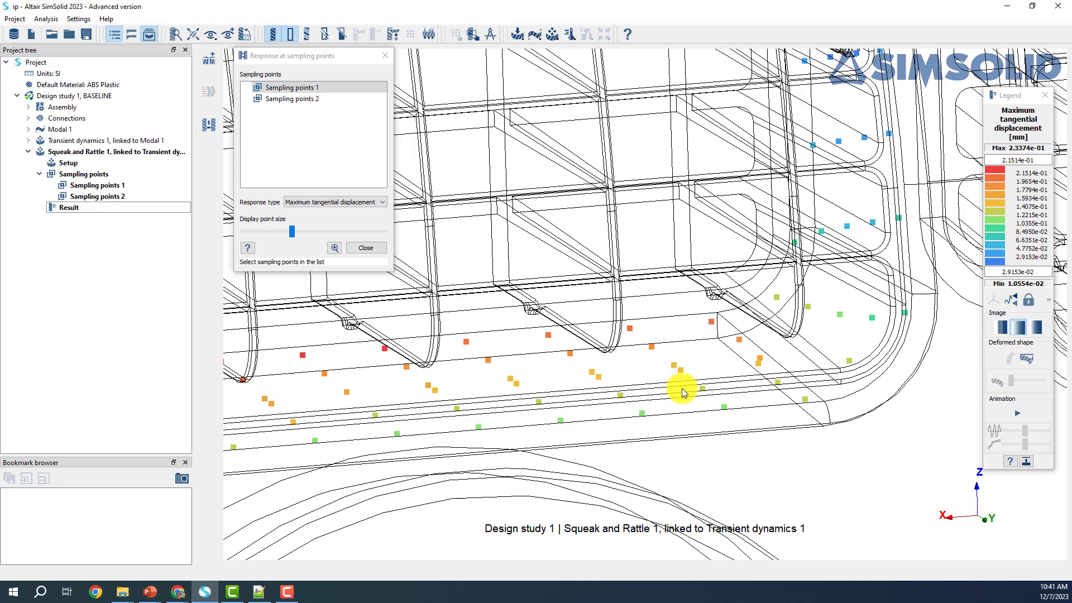
pyautogui.click(723, 407)
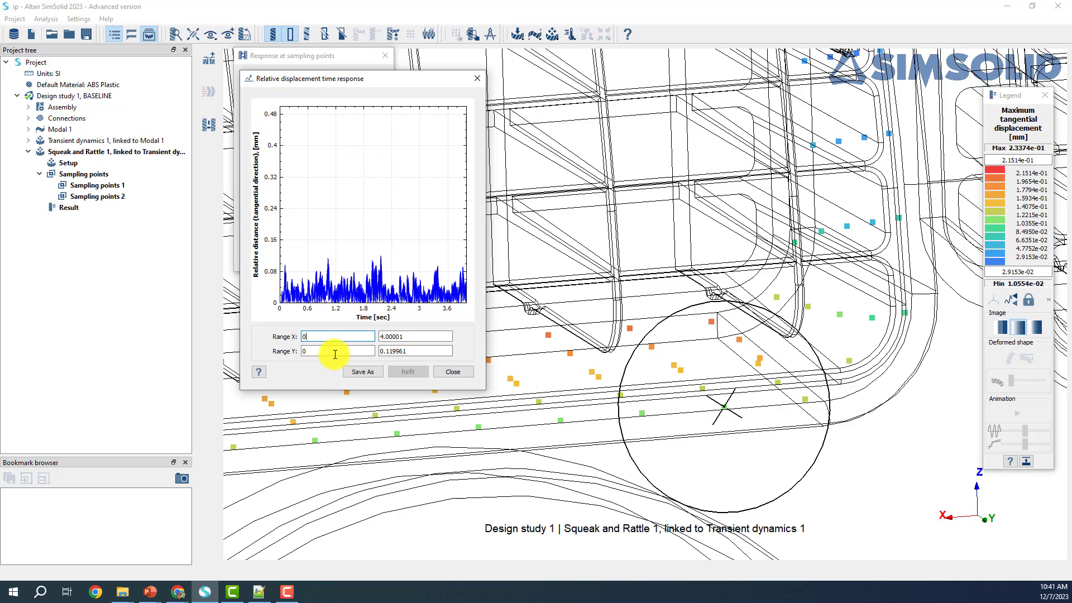
# Set the plot's upper Y range to 0.55, read a point on the tolerance line, and close the plot.
pyautogui.click(407, 351)
pyautogui.press('Return')
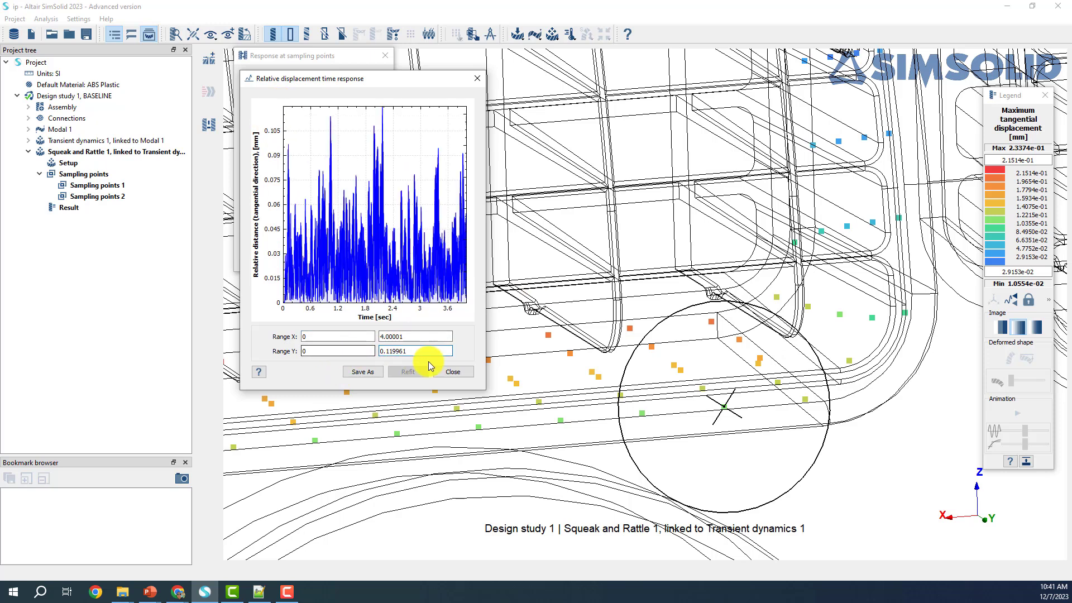
pyautogui.doubleClick(413, 351)
pyautogui.write('0.55')
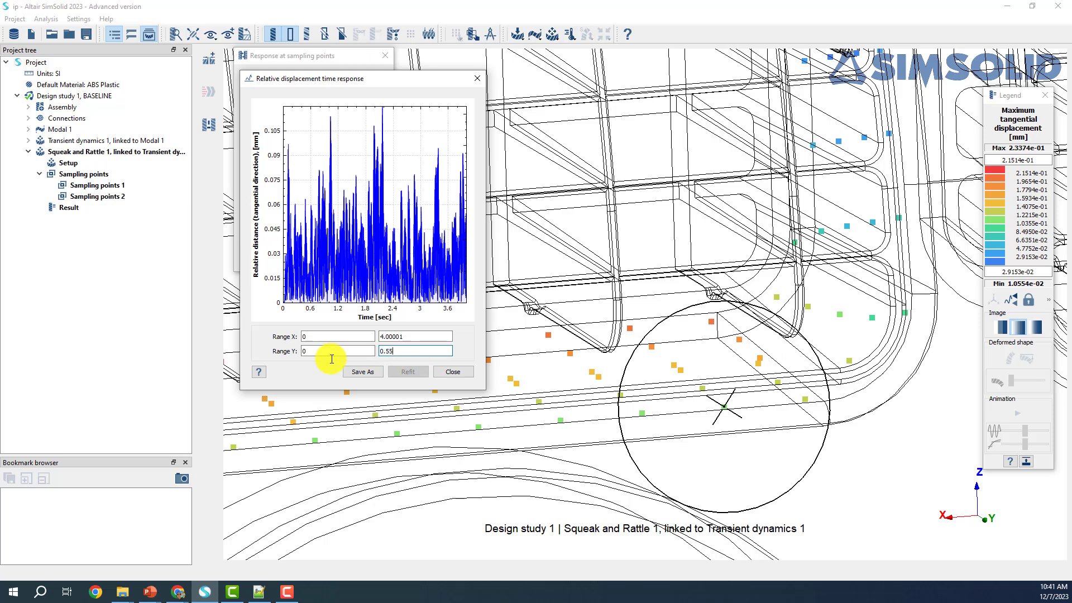
pyautogui.press('Return')
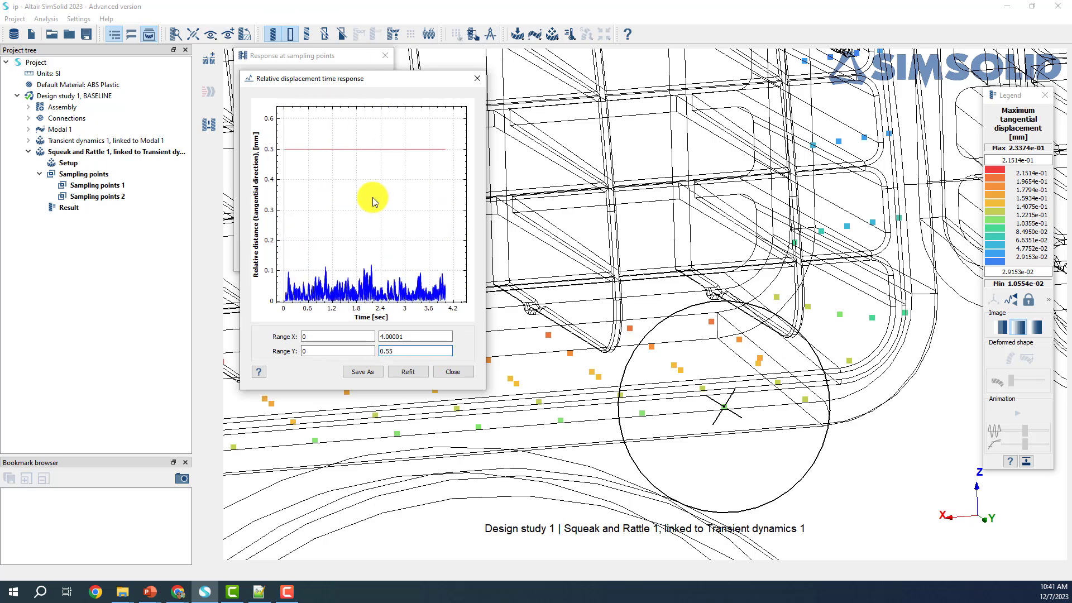
pyautogui.click(372, 149)
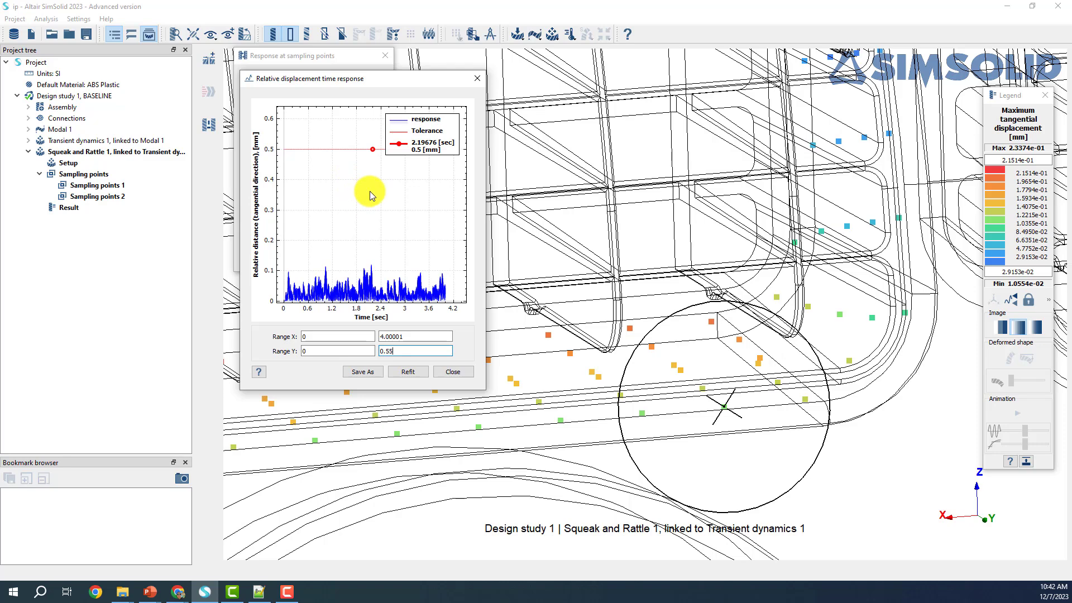
pyautogui.click(453, 371)
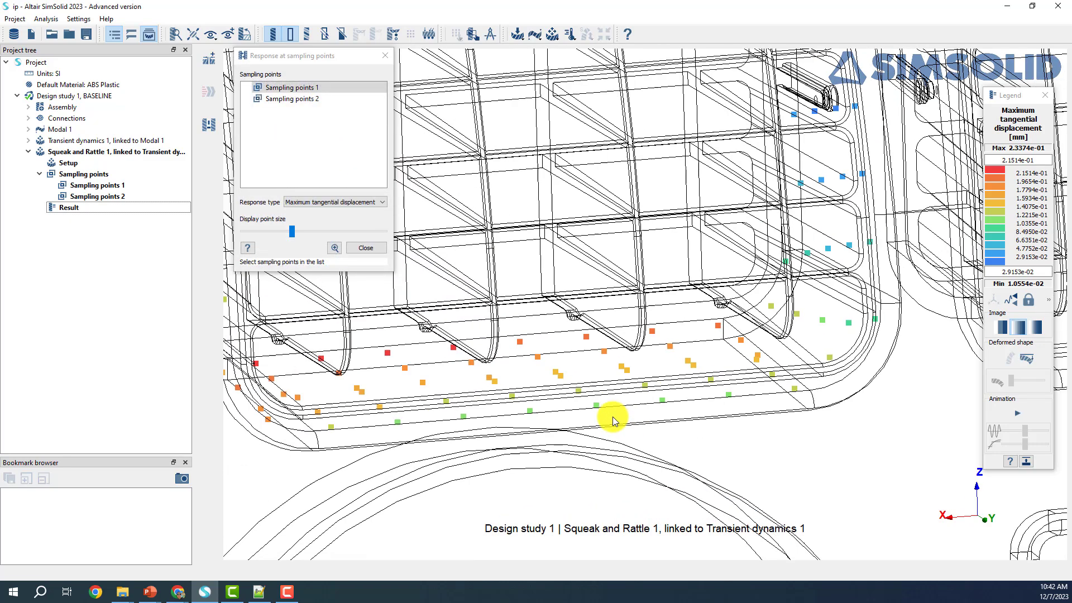
# Finish the review of both vents by closing the response at sampling points.
pyautogui.scroll(-5, 612, 416)
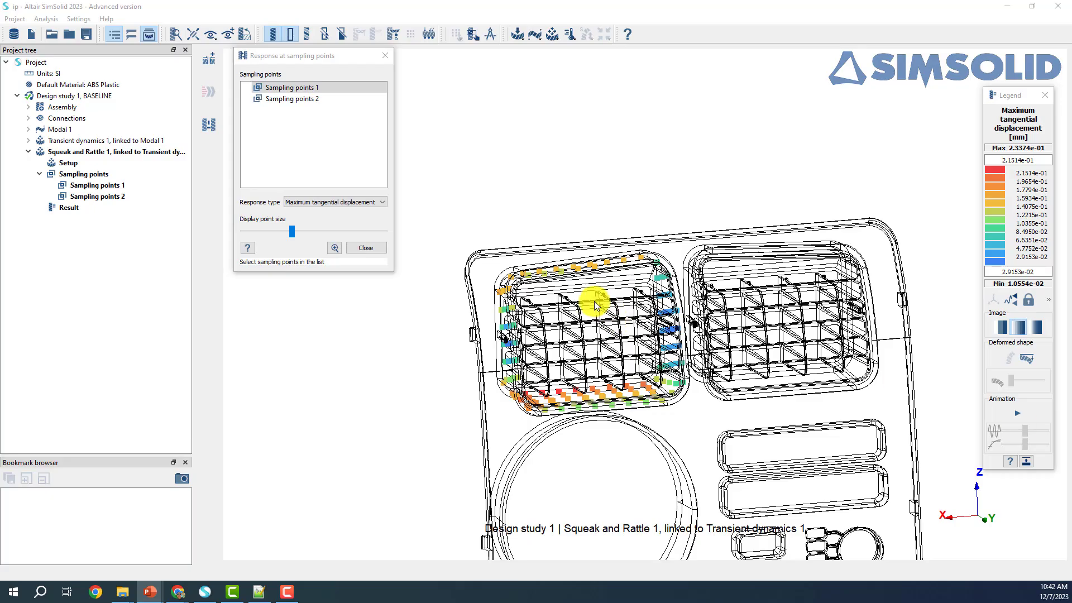
pyautogui.moveTo(678, 346); pyautogui.dragTo(666, 340, button='right')
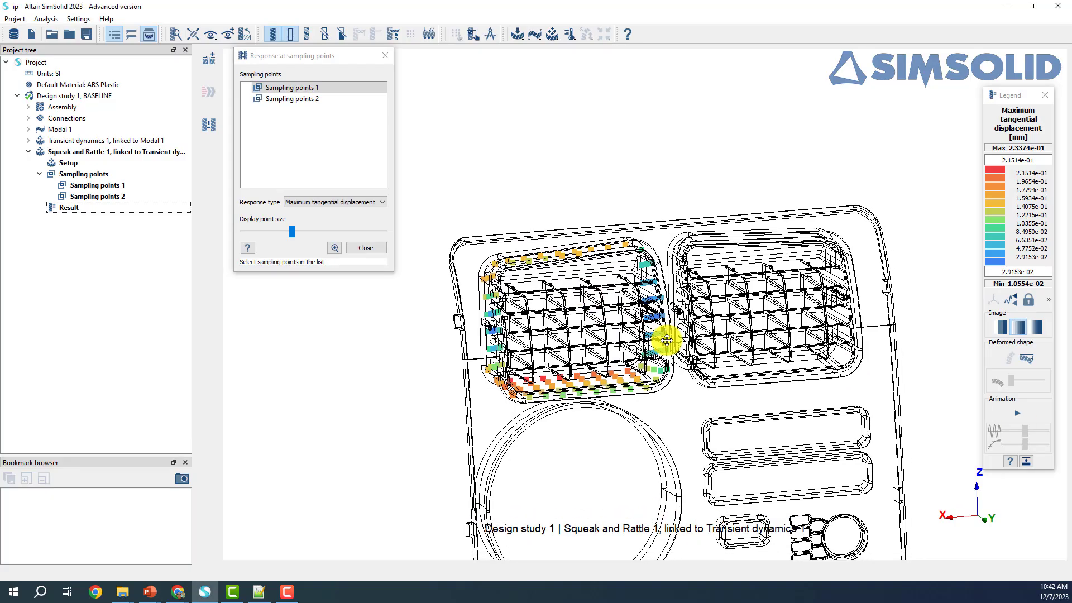
pyautogui.click(367, 247)
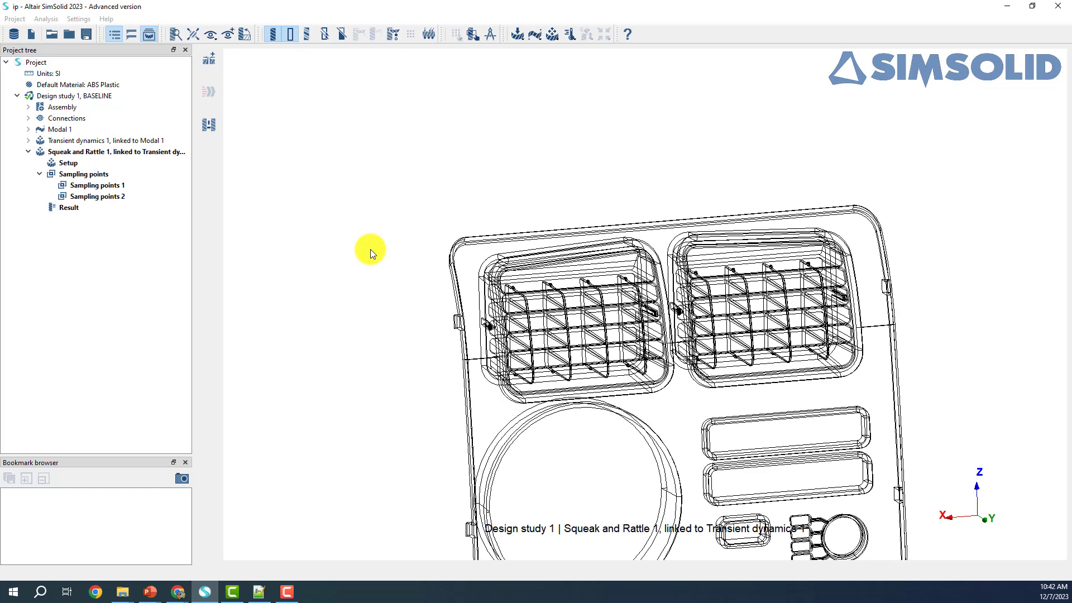
pyautogui.moveTo(504, 422); pyautogui.dragTo(457, 388, button='right')
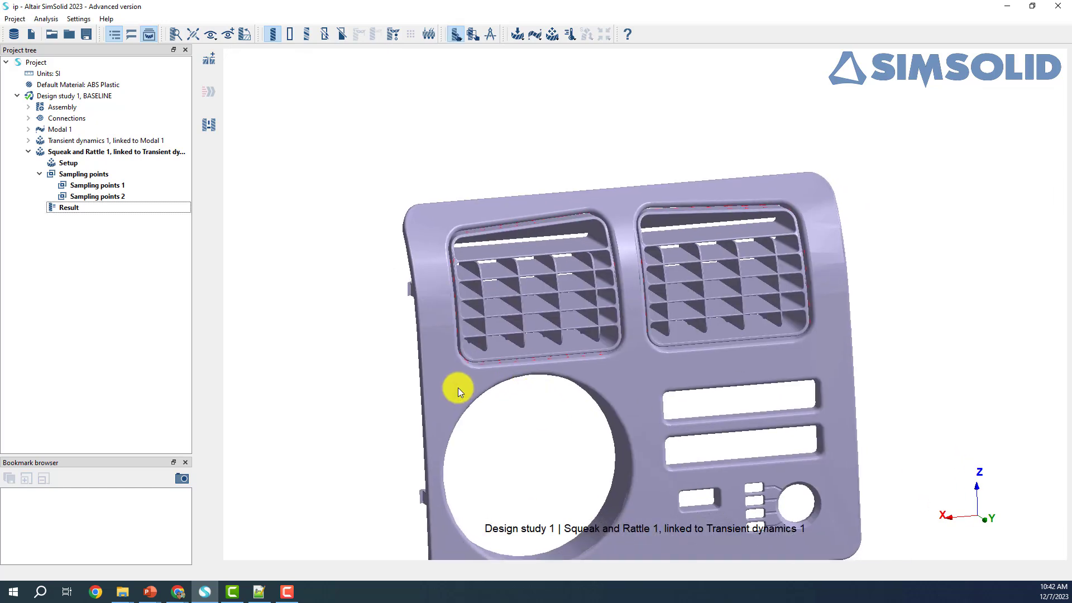
pyautogui.moveTo(458, 388); pyautogui.dragTo(453, 368)
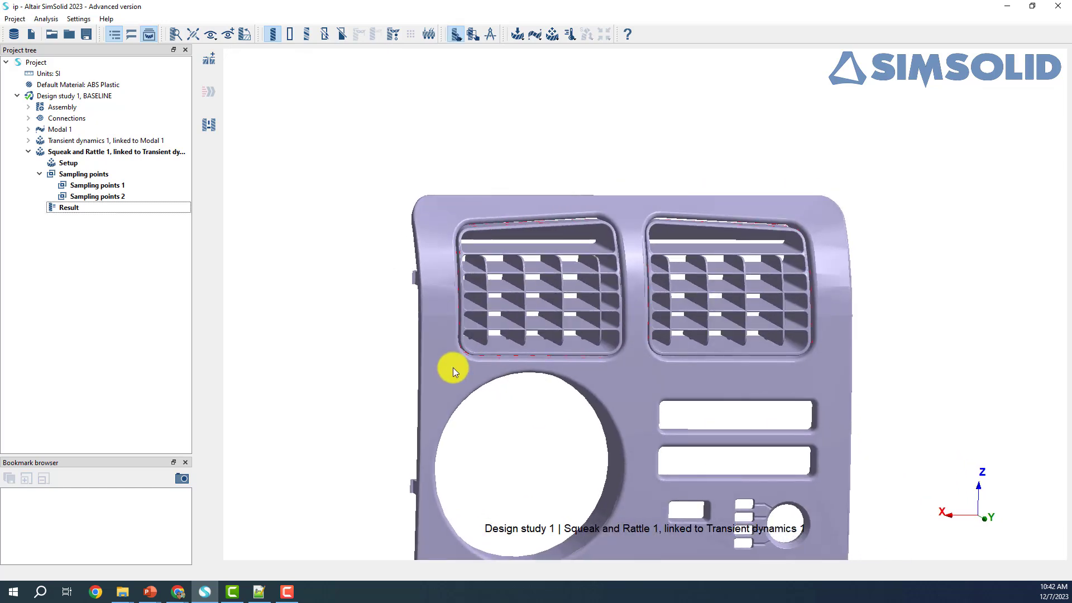
pyautogui.moveTo(838, 418); pyautogui.dragTo(932, 372)
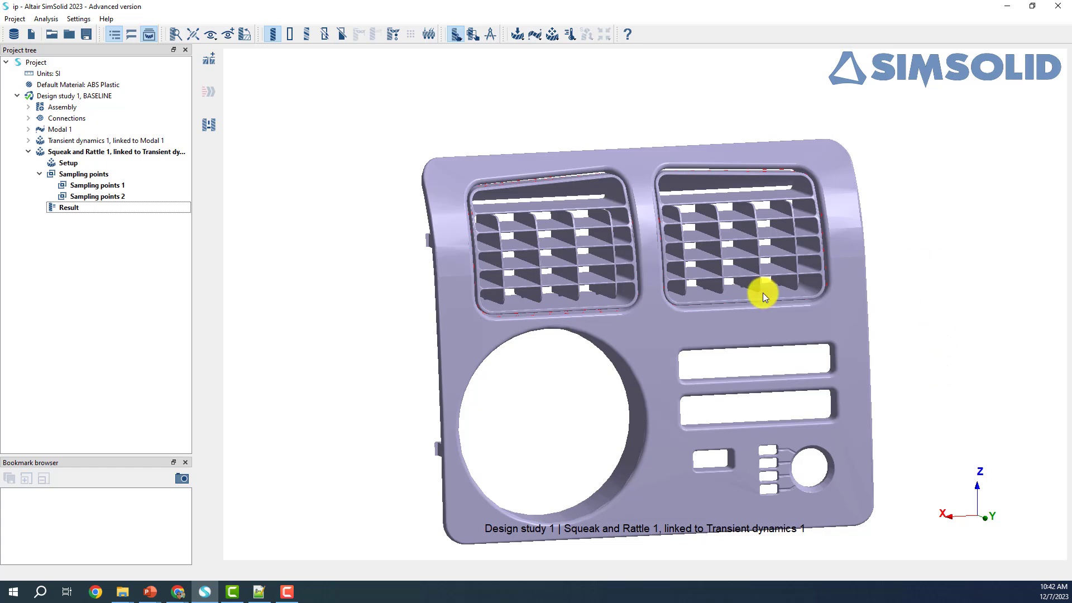
pyautogui.moveTo(706, 301); pyautogui.dragTo(695, 279, button='middle')
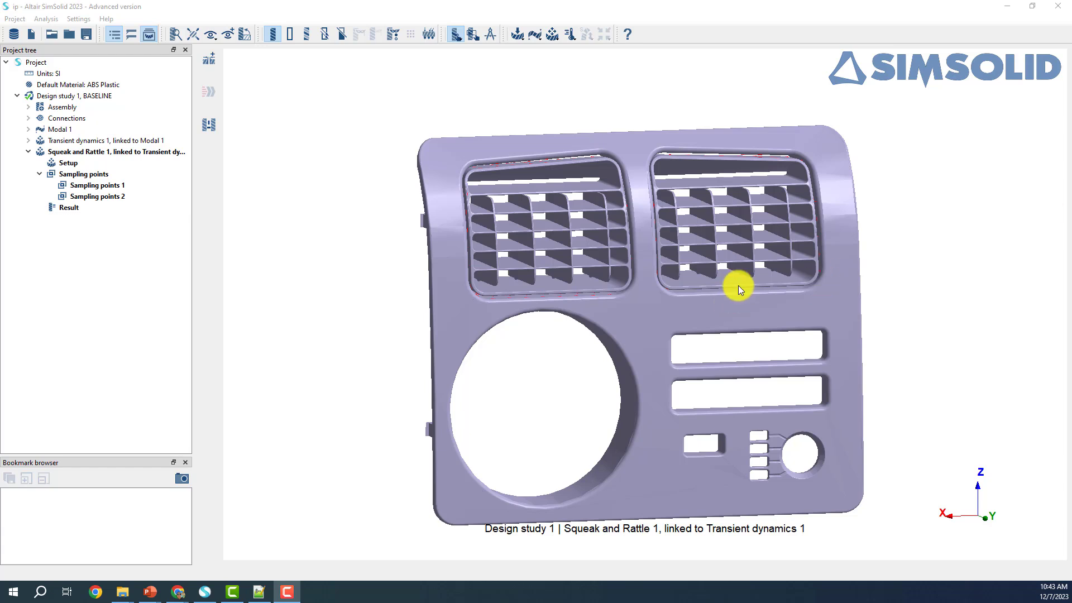
pyautogui.moveTo(879, 271); pyautogui.dragTo(875, 263, button='right')
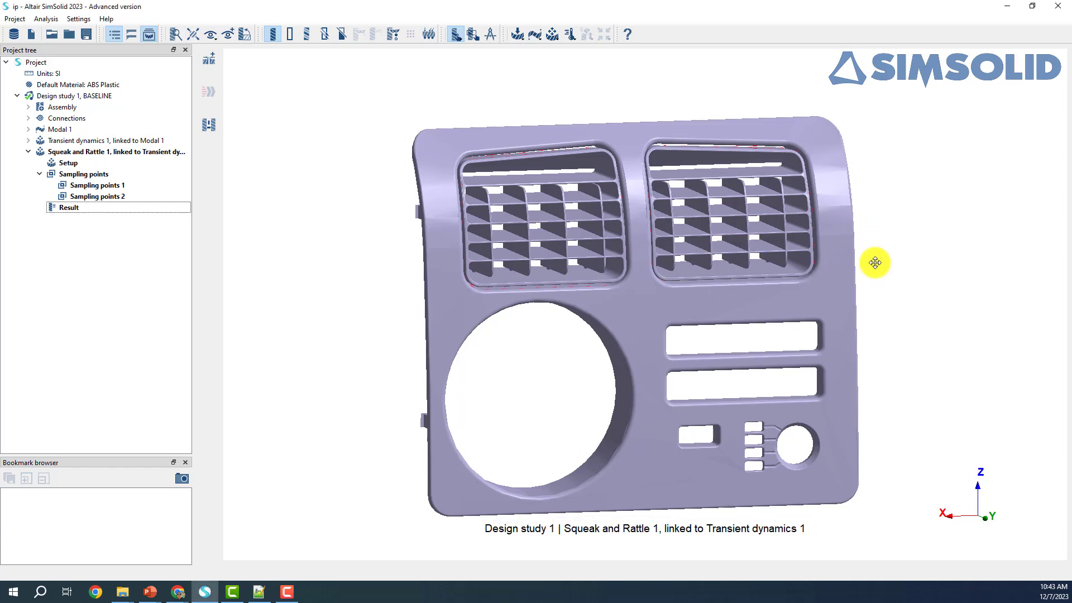